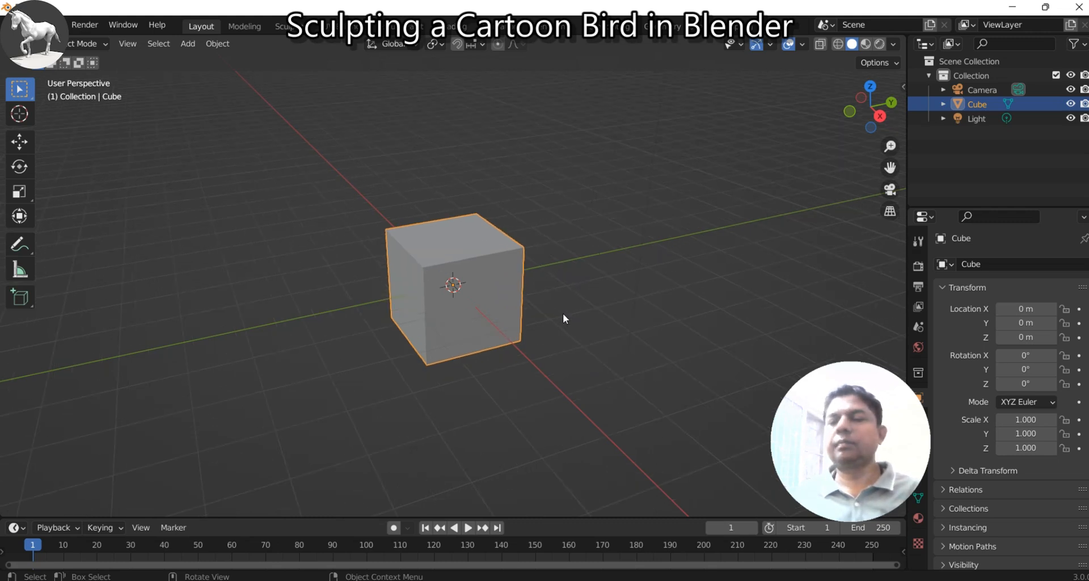
Step: Delete the default cube from the scene
{"action": "left_click_drag", "start_coordinate": [894, 372], "coordinate": [865, 364]}
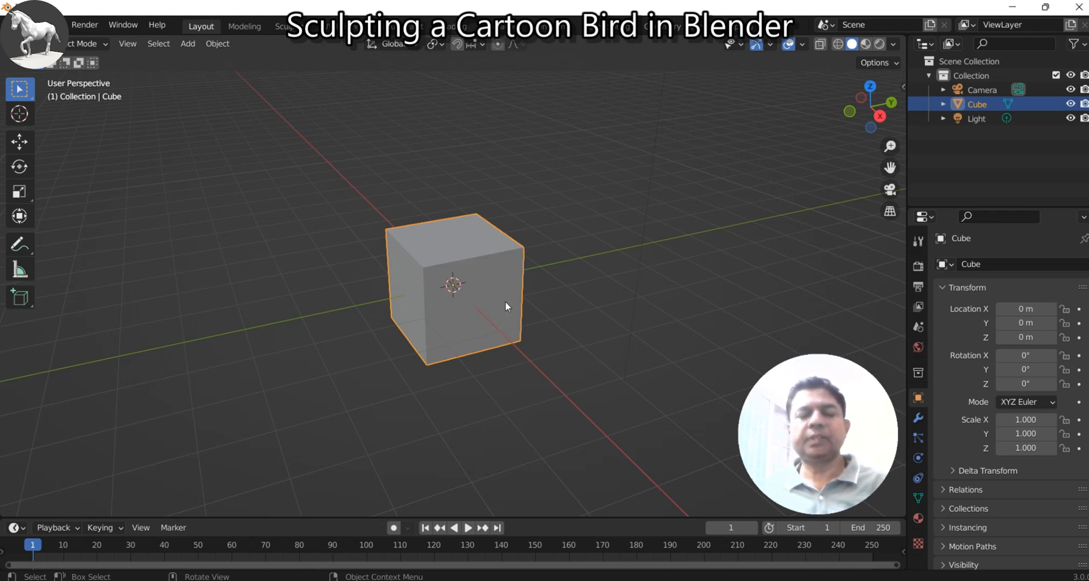
{"action": "key", "text": "x"}
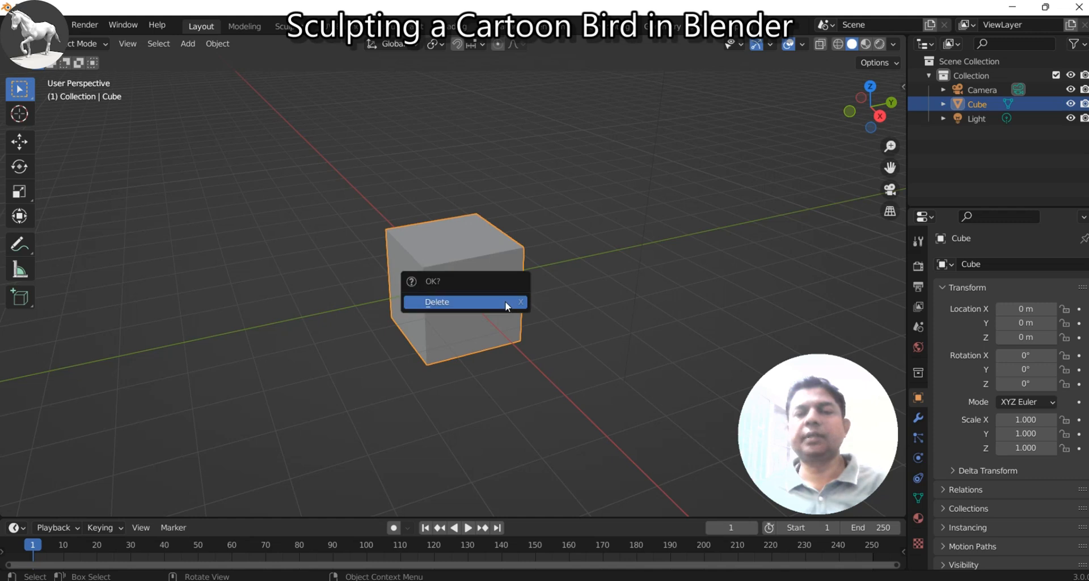
{"action": "left_click", "coordinate": [506, 302]}
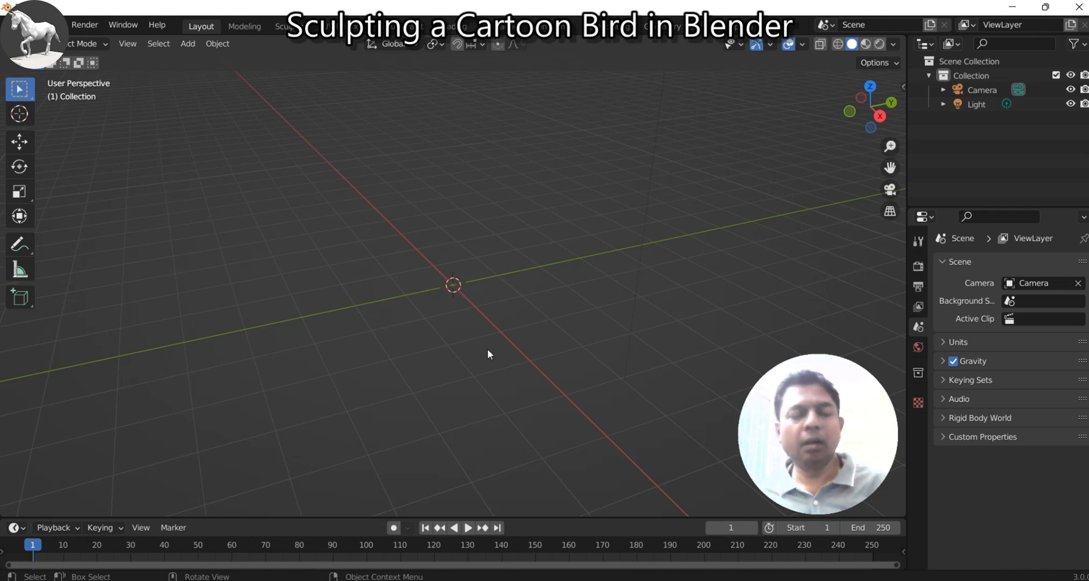
Step: Snap the 3D cursor to the world origin
{"action": "key", "text": "shift+s"}
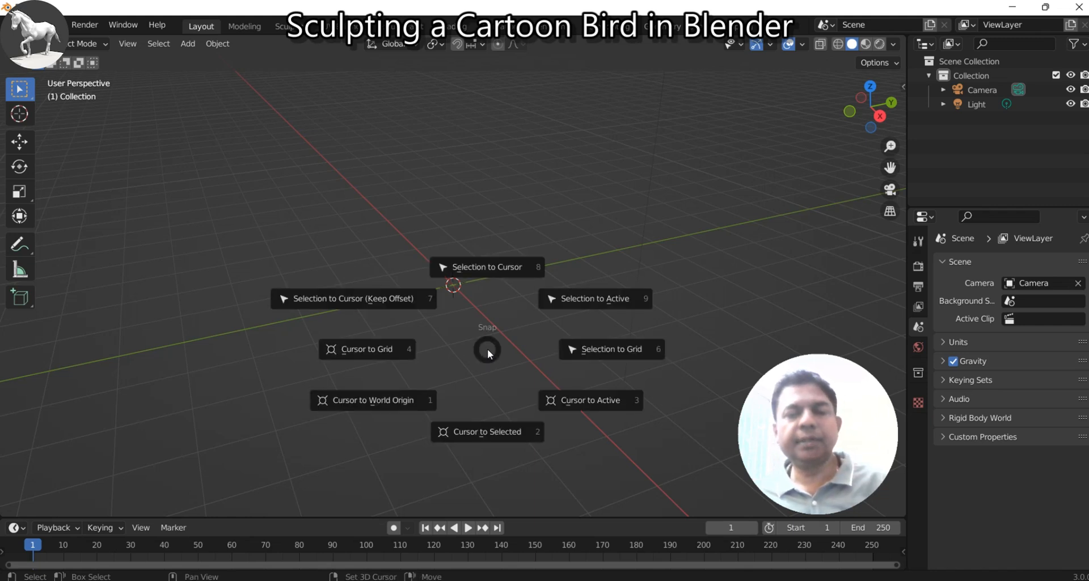
{"action": "key", "text": "shift+s"}
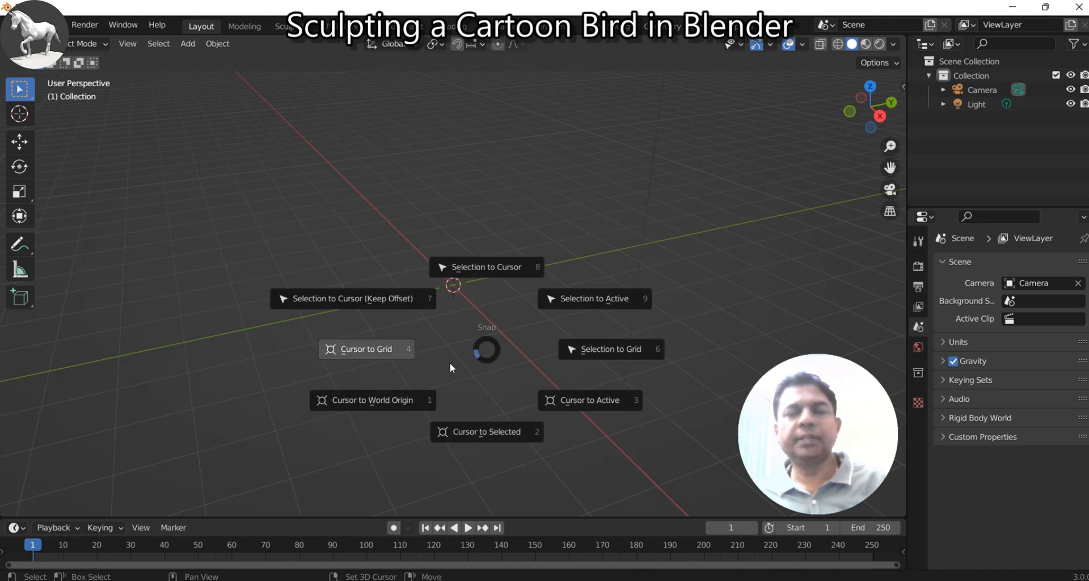
{"action": "left_click", "coordinate": [395, 396]}
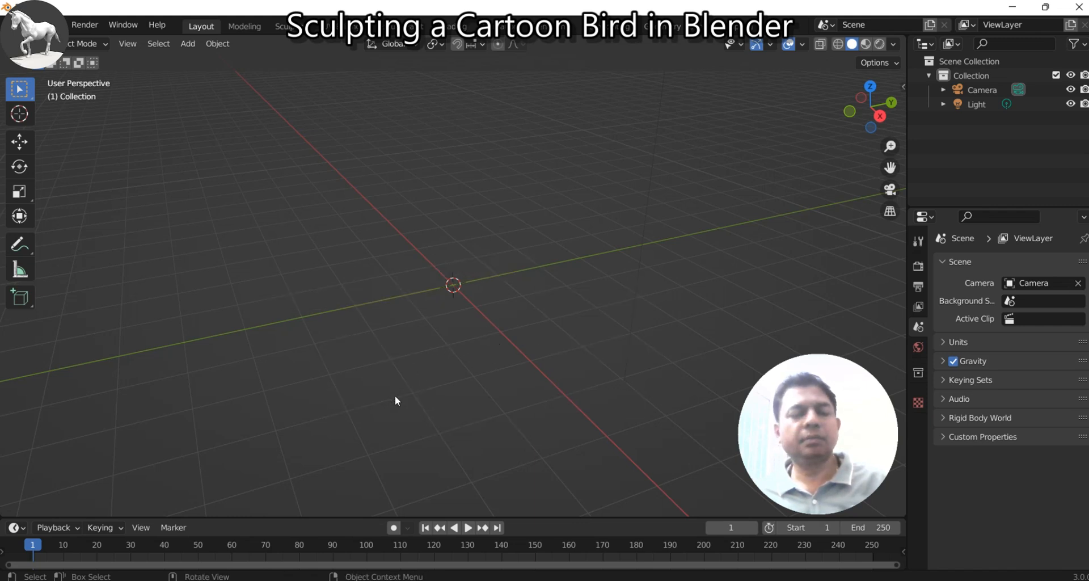
Step: Add a UV sphere mesh at the 3D cursor
{"action": "key", "text": "shift+a"}
{"action": "mouse_move", "coordinate": [360, 291]}
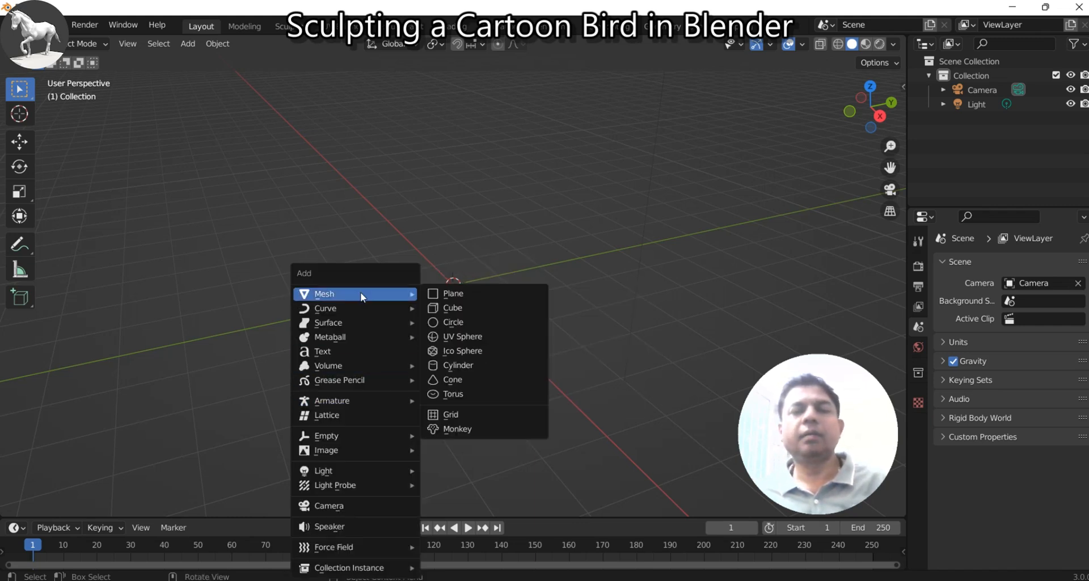
{"action": "left_click", "coordinate": [473, 337]}
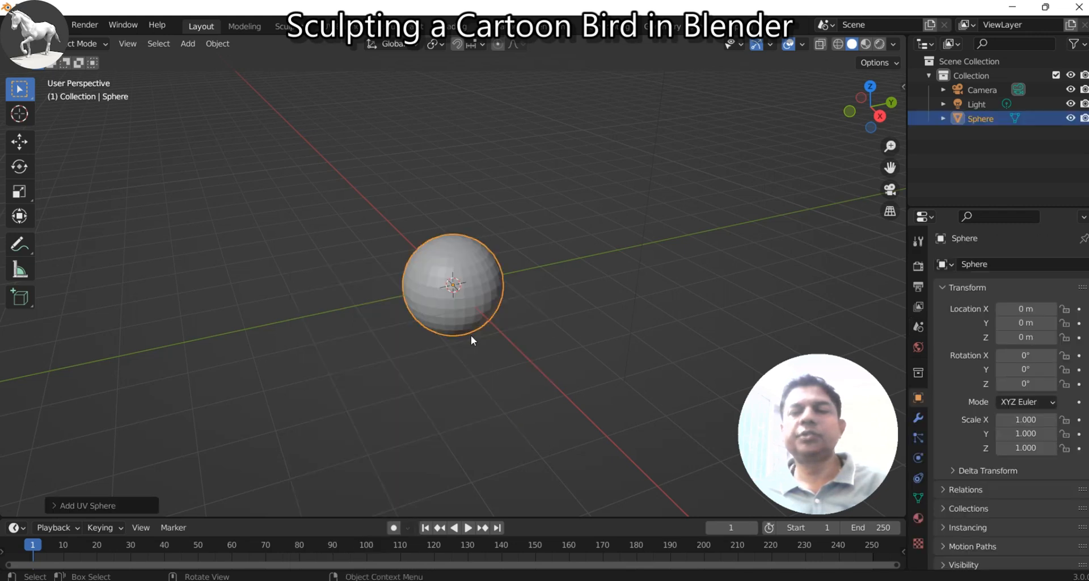
{"action": "scroll", "coordinate": [475, 337], "scroll_direction": "up", "scroll_amount": 3}
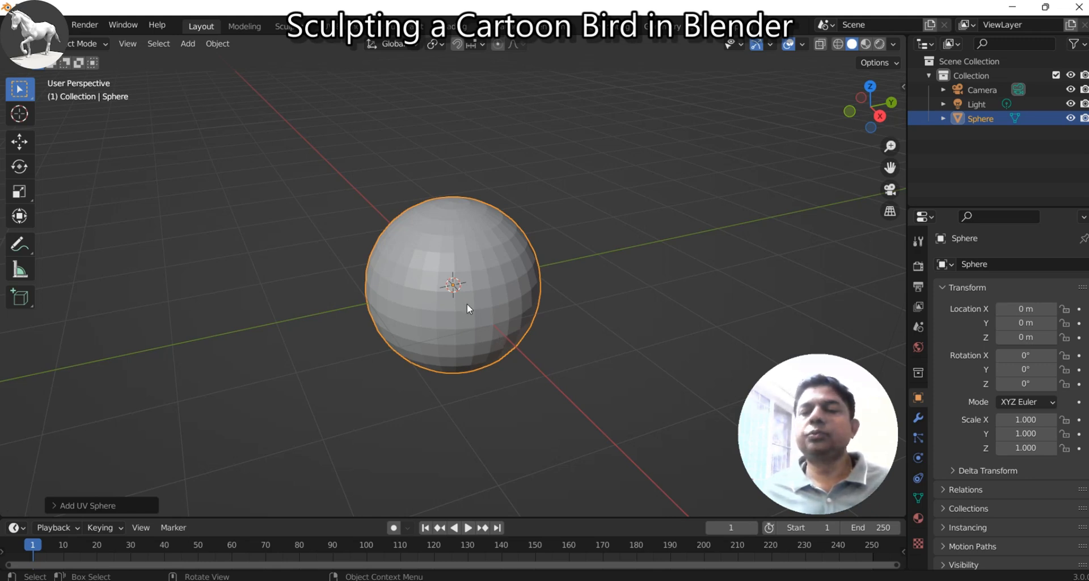
Step: Switch to the Sculpting workspace and enable Dyntopo with its settings expanded
{"action": "left_click", "coordinate": [285, 26]}
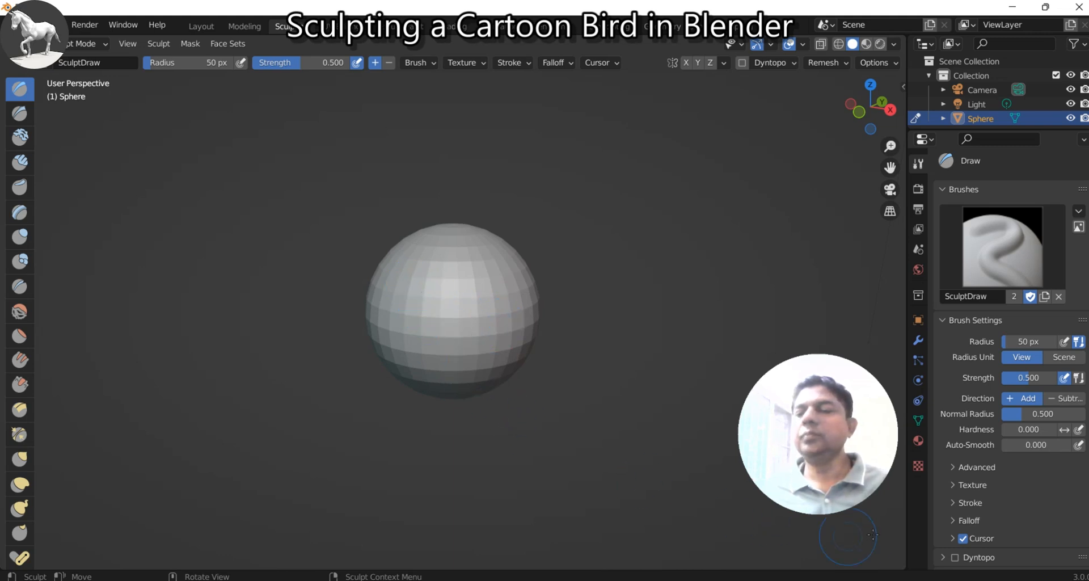
{"action": "scroll", "coordinate": [950, 509], "scroll_direction": "down", "scroll_amount": 3}
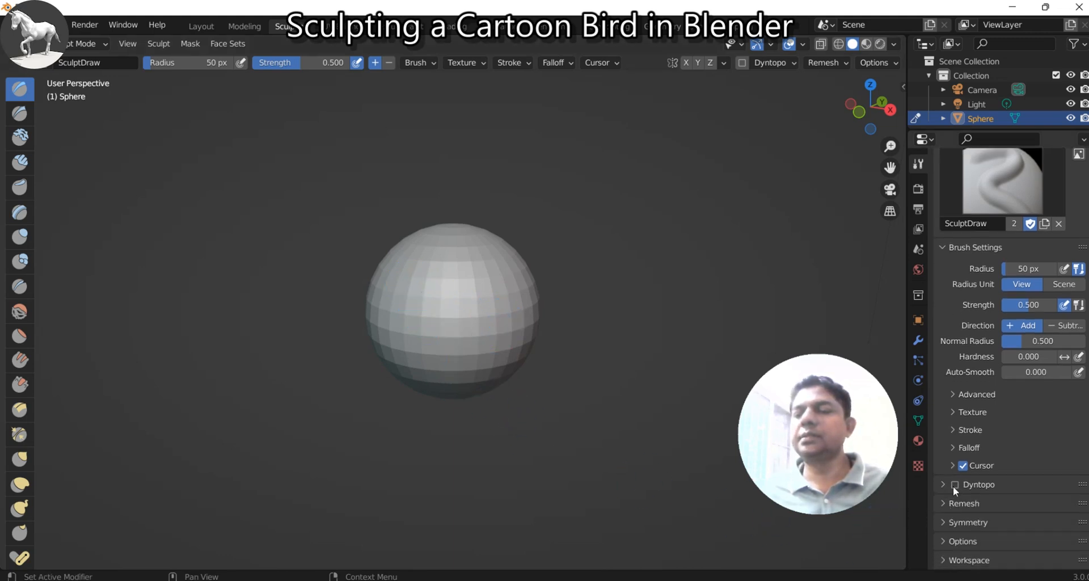
{"action": "left_click", "coordinate": [954, 485]}
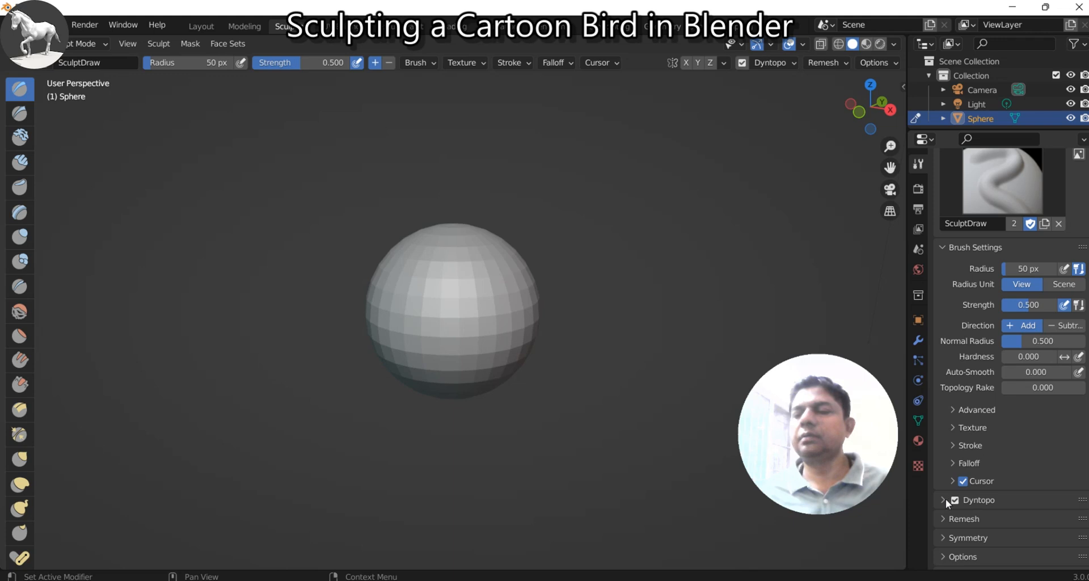
{"action": "left_click", "coordinate": [944, 499]}
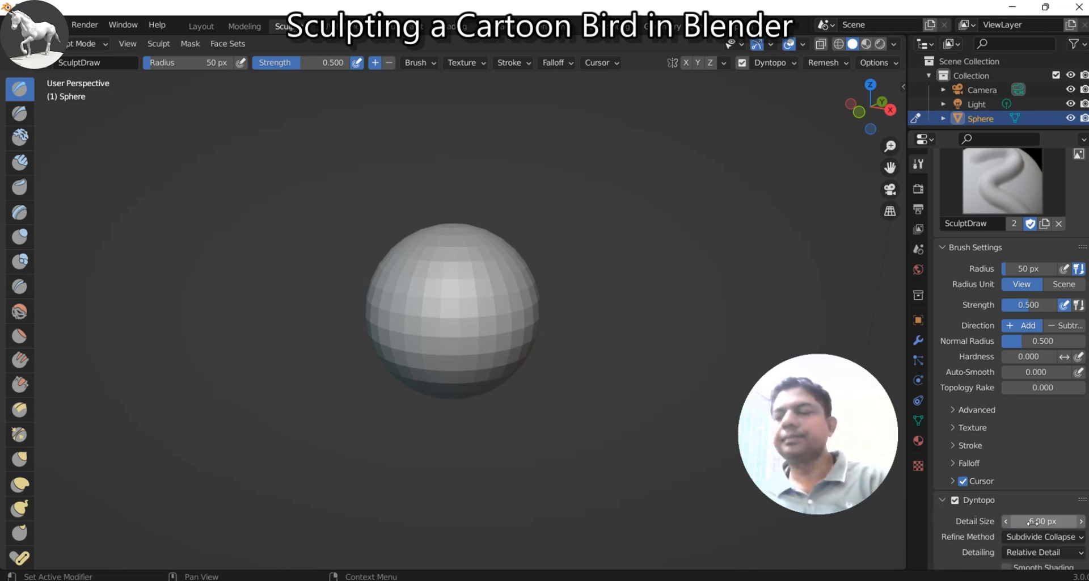
Step: Turn on X mirror symmetry for sculpting
{"action": "scroll", "coordinate": [970, 562], "scroll_direction": "down", "scroll_amount": 3}
{"action": "left_click", "coordinate": [968, 523]}
{"action": "scroll", "coordinate": [968, 523], "scroll_direction": "down", "scroll_amount": 2}
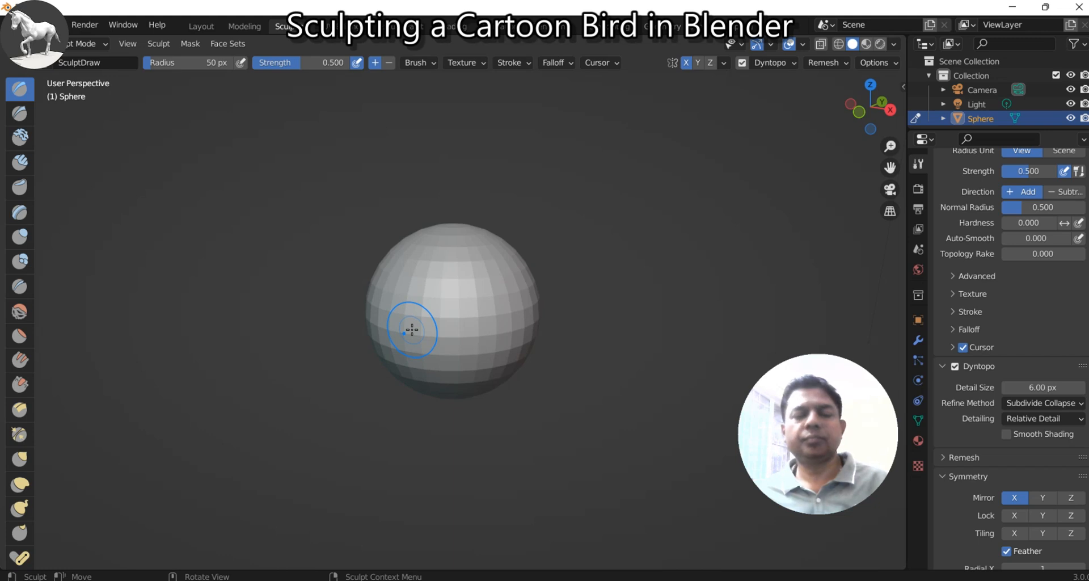
Step: Enlarge the Draw brush radius to 131 px and set its Auto-Smooth to 0.045
{"action": "key", "text": "f"}
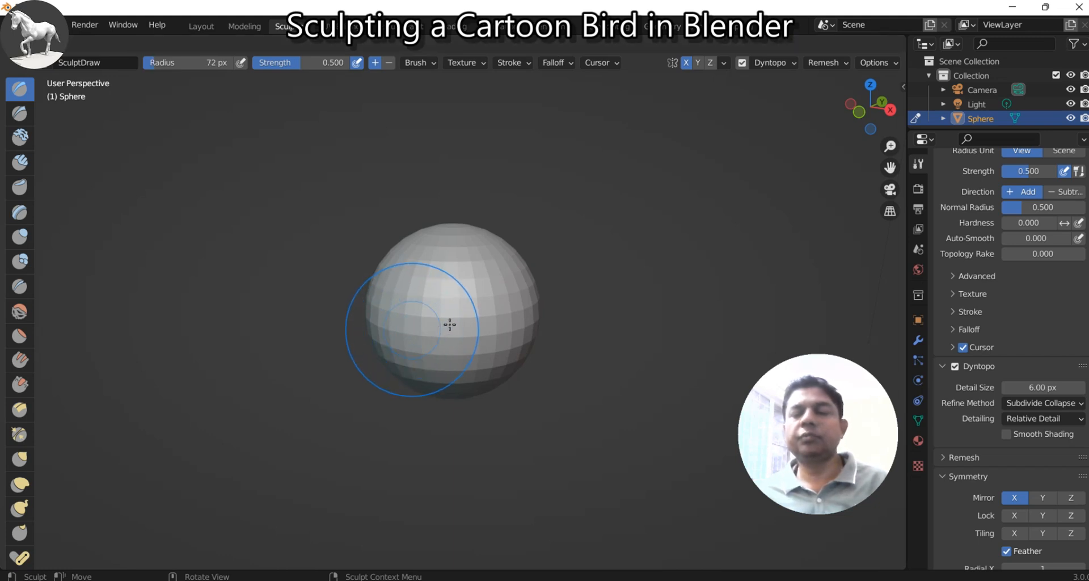
{"action": "left_click", "coordinate": [454, 321]}
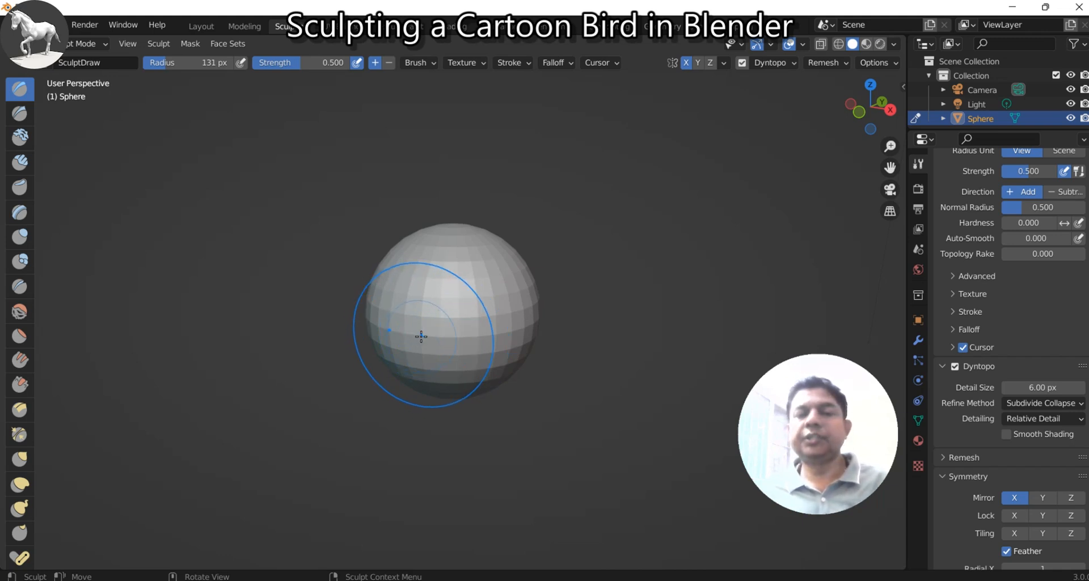
{"action": "right_click", "coordinate": [420, 337]}
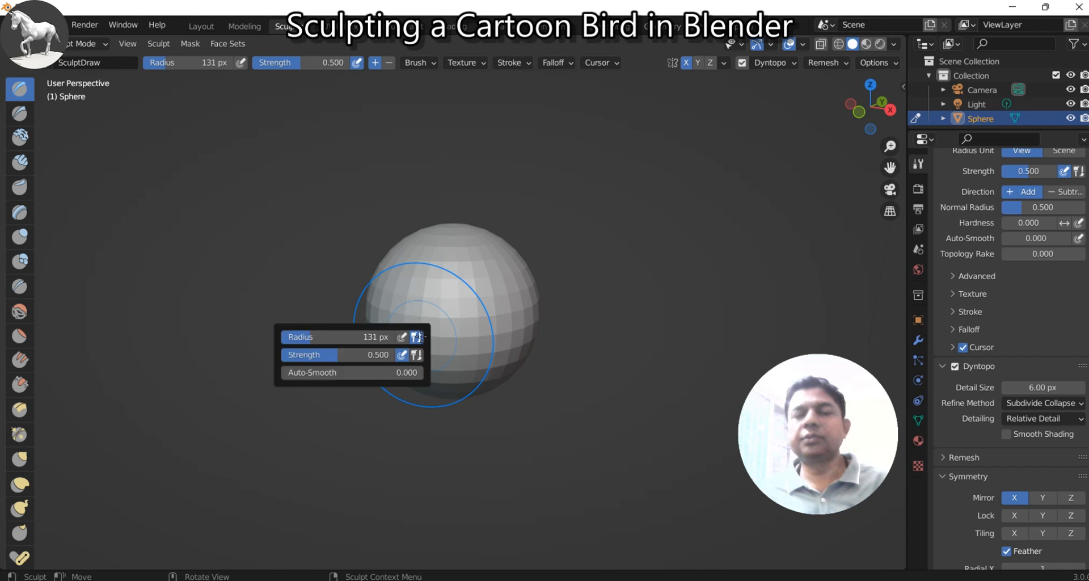
{"action": "left_click", "coordinate": [318, 370]}
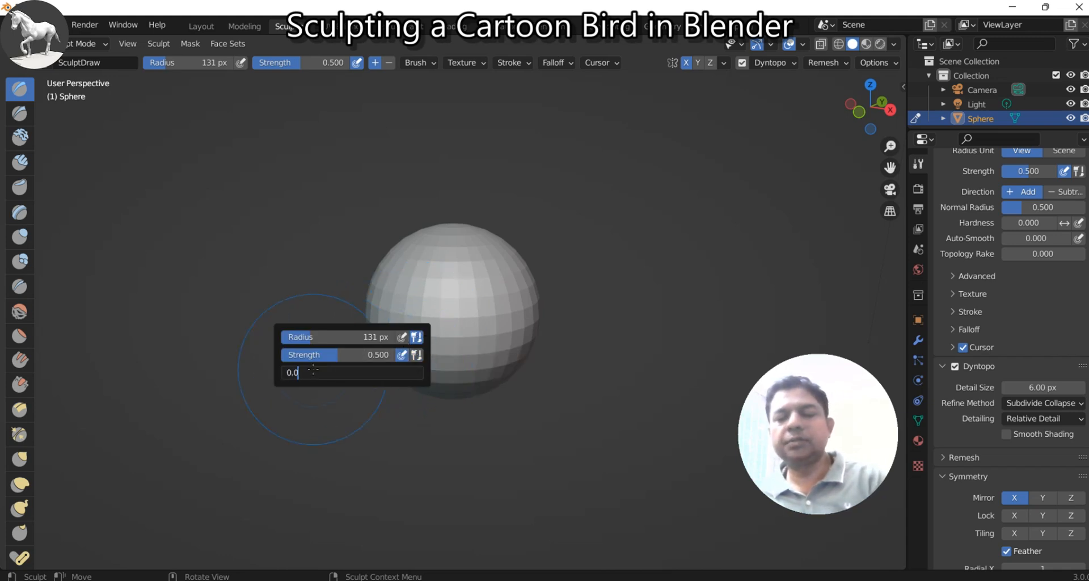
{"action": "type", "text": "0.045"}
{"action": "key", "text": "Return"}
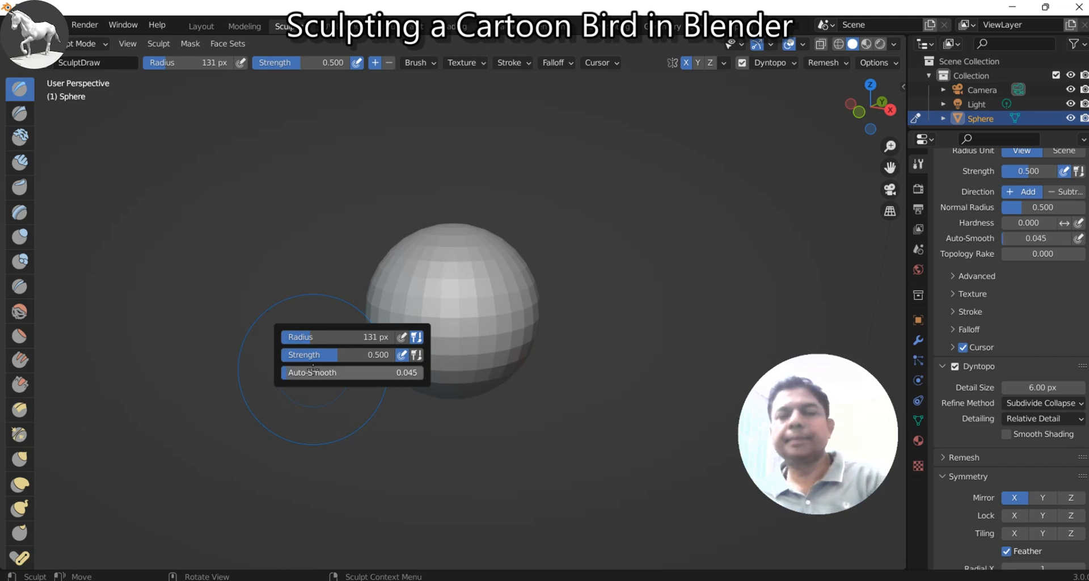
Step: Select the Inflate/Deflate brush and set its Auto-Smooth to 0.045
{"action": "key", "text": "i"}
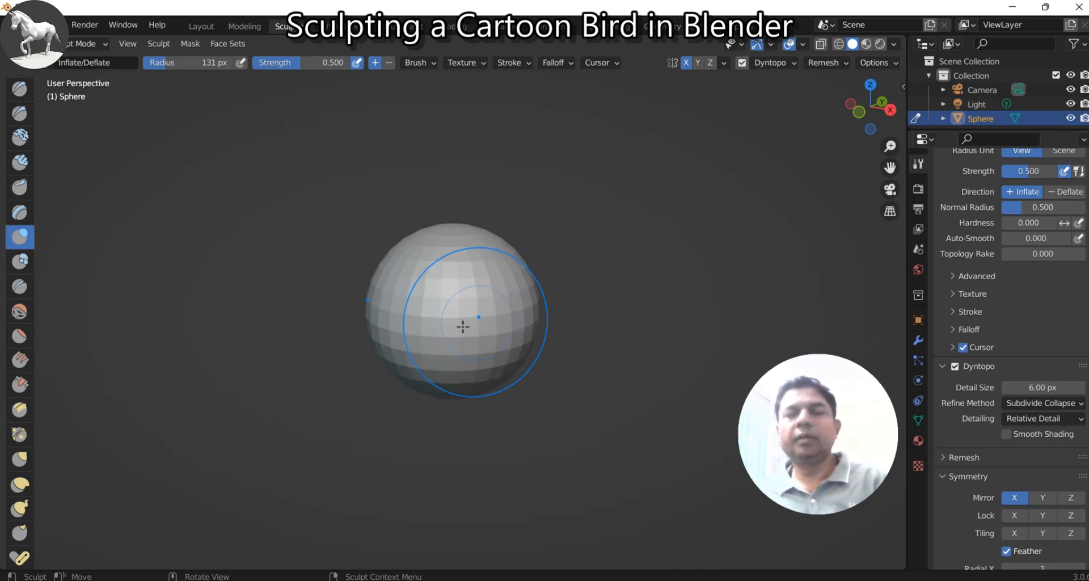
{"action": "right_click", "coordinate": [400, 326]}
{"action": "left_click", "coordinate": [305, 362]}
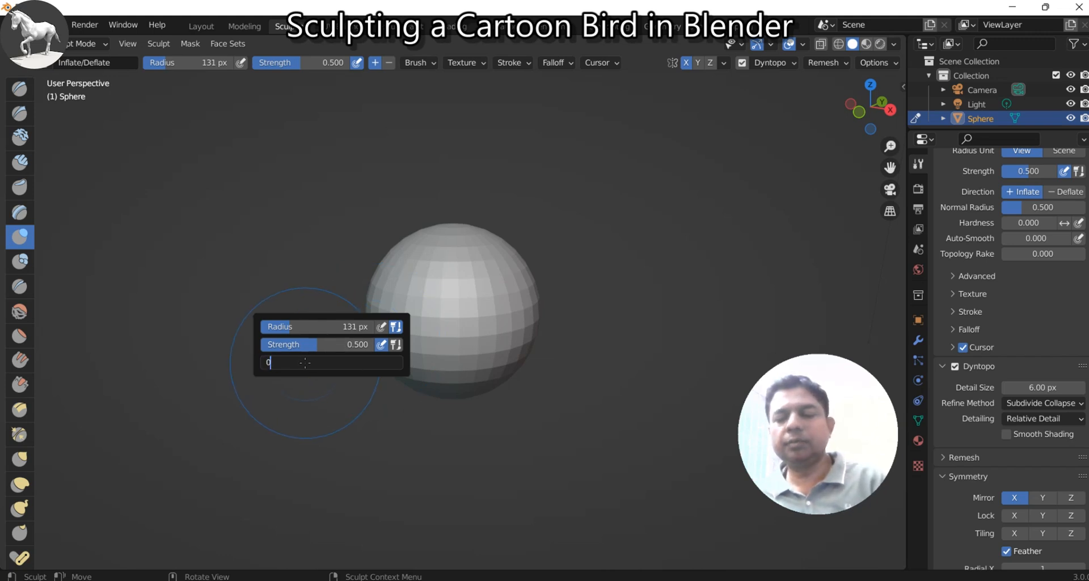
{"action": "type", "text": "0.045"}
{"action": "key", "text": "Return"}
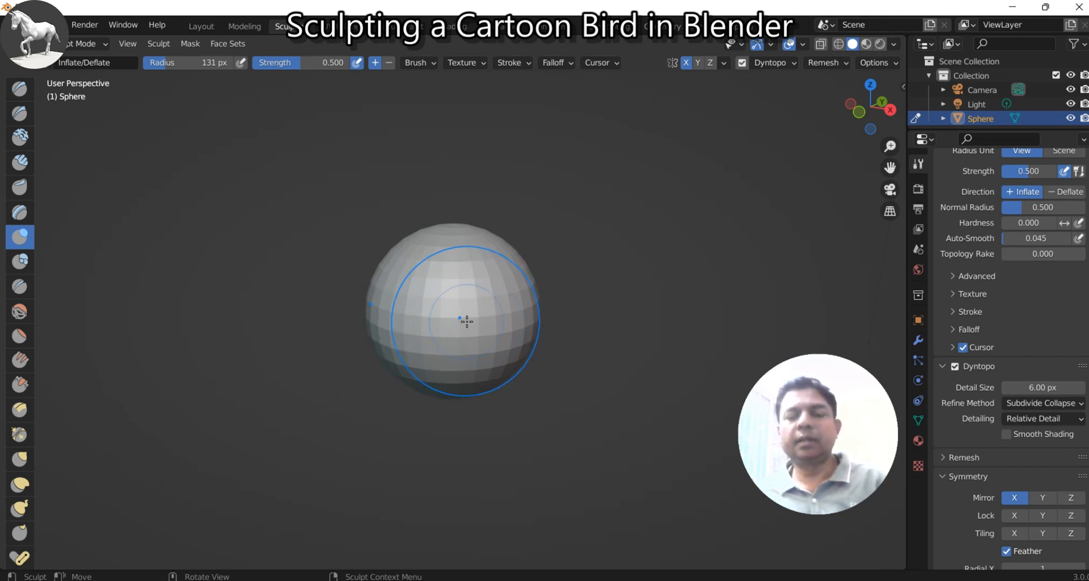
Step: Select the Snake Hook brush and set its Auto-Smooth to 0.045
{"action": "key", "text": "k"}
{"action": "right_click", "coordinate": [399, 327]}
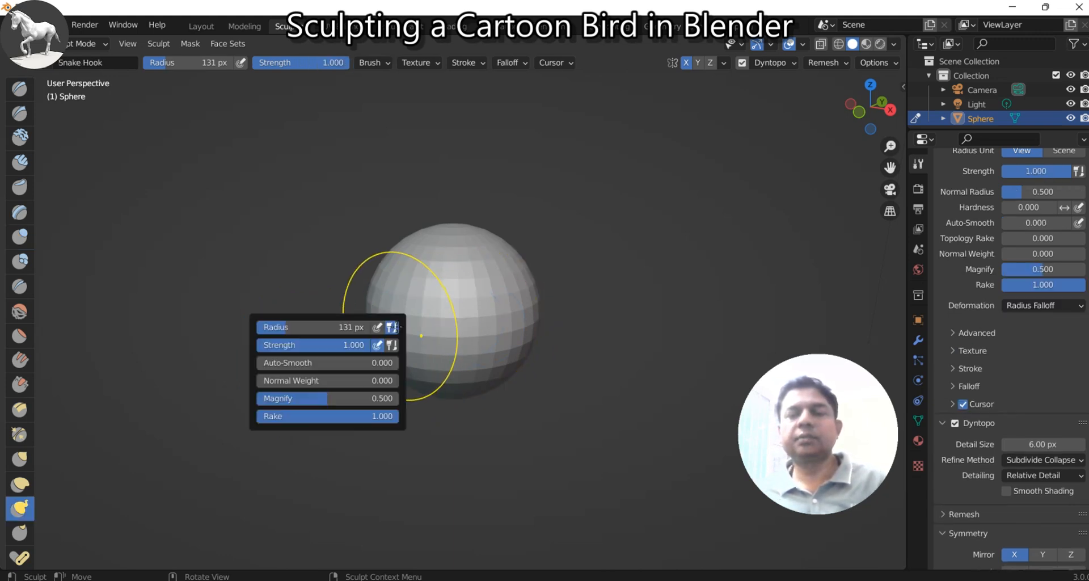
{"action": "left_click", "coordinate": [275, 362]}
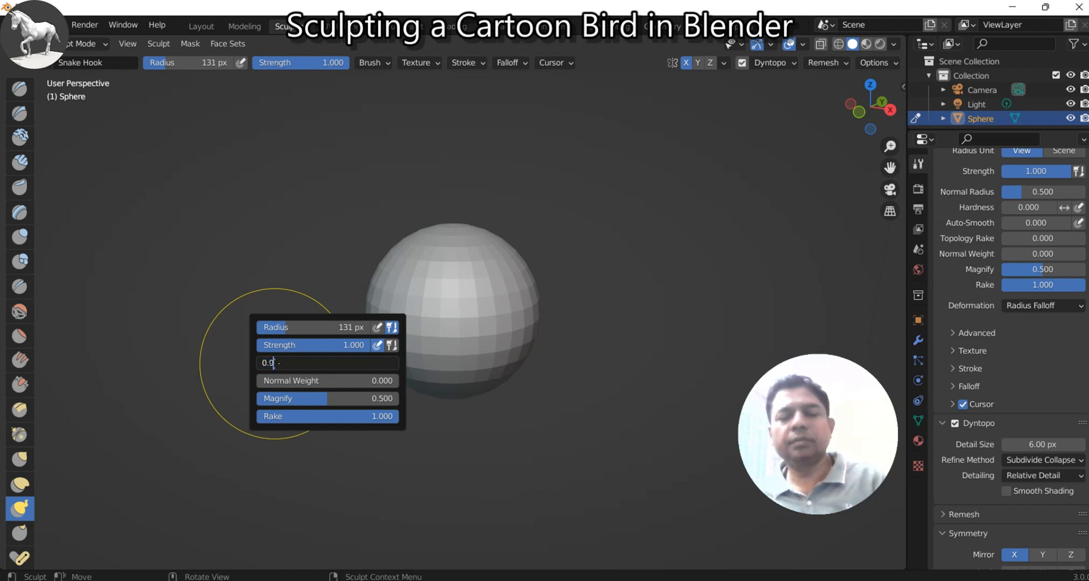
{"action": "type", "text": "0.045"}
{"action": "key", "text": "Return"}
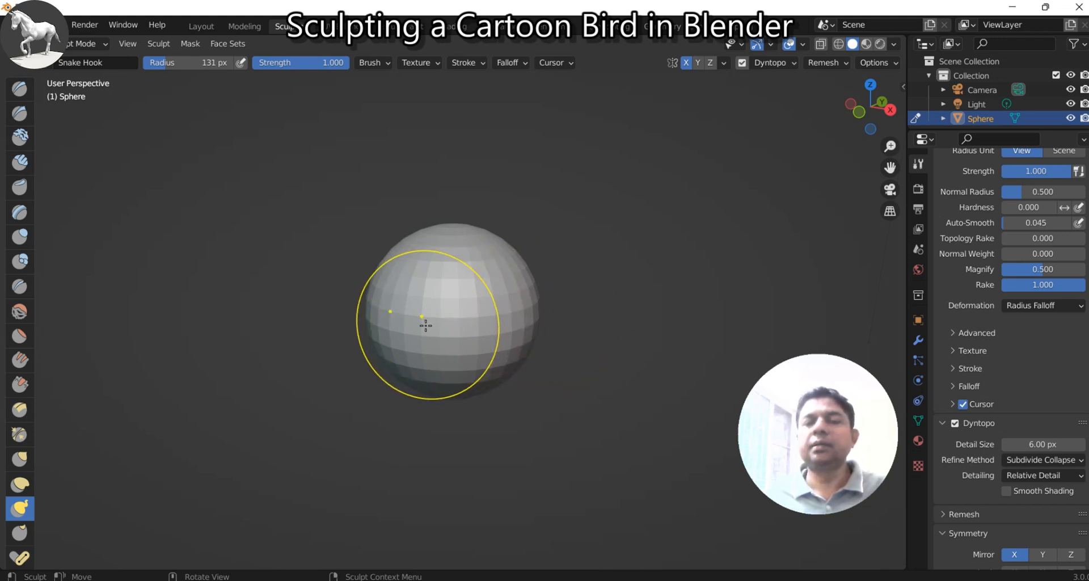
Step: Set the Snake Hook radius to 249 px and pull one side of the sphere out into a long extension curving downward
{"action": "key", "text": "f"}
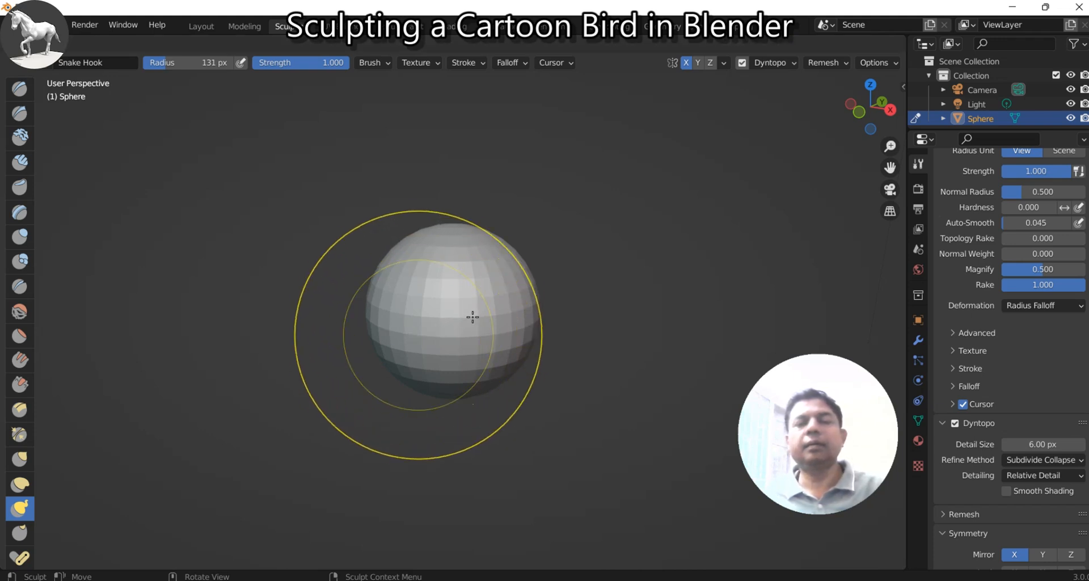
{"action": "left_click", "coordinate": [476, 315]}
{"action": "middle_click_drag", "start_coordinate": [479, 316], "coordinate": [451, 324]}
{"action": "mouse_move", "coordinate": [400, 339]}
{"action": "left_mouse_down"}
{"action": "mouse_move", "coordinate": [334, 364]}
{"action": "mouse_move", "coordinate": [306, 415]}
{"action": "left_mouse_up"}
{"action": "middle_click_drag", "start_coordinate": [307, 415], "coordinate": [295, 383]}
{"action": "mouse_move", "coordinate": [365, 341]}
{"action": "left_mouse_down"}
{"action": "mouse_move", "coordinate": [342, 331]}
{"action": "mouse_move", "coordinate": [311, 359]}
{"action": "mouse_move", "coordinate": [275, 432]}
{"action": "left_mouse_up"}
{"action": "left_click_drag", "start_coordinate": [371, 396], "coordinate": [347, 390]}
{"action": "mouse_move", "coordinate": [355, 378]}
{"action": "middle_mouse_down"}
{"action": "mouse_move", "coordinate": [311, 381]}
{"action": "mouse_move", "coordinate": [312, 367]}
{"action": "middle_mouse_up"}
{"action": "mouse_move", "coordinate": [312, 367]}
{"action": "left_mouse_down"}
{"action": "mouse_move", "coordinate": [288, 420]}
{"action": "mouse_move", "coordinate": [288, 481]}
{"action": "mouse_move", "coordinate": [296, 451]}
{"action": "left_mouse_up"}
{"action": "left_click_drag", "start_coordinate": [306, 448], "coordinate": [300, 446]}
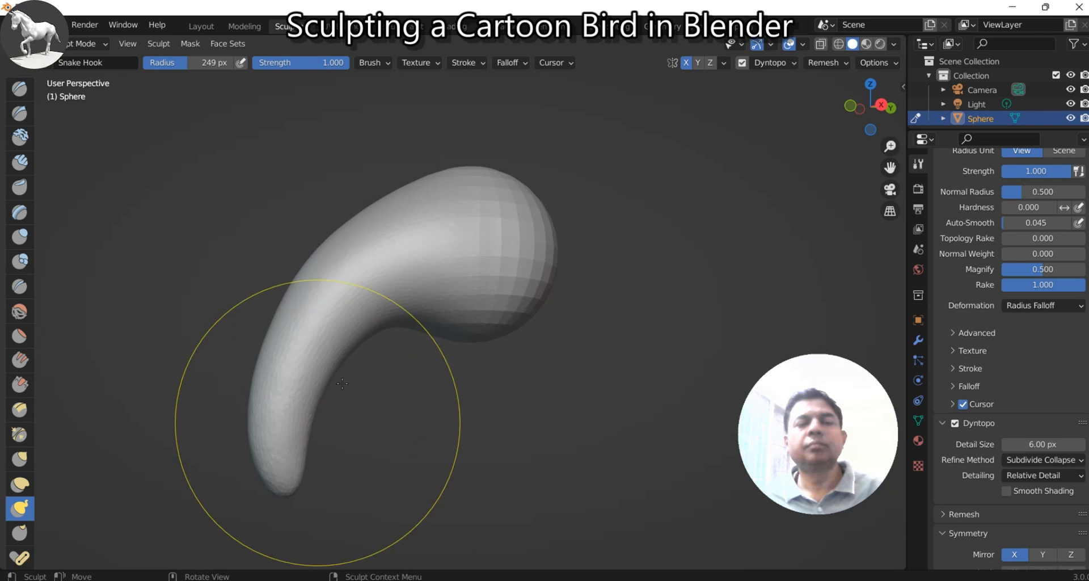
Step: Thicken the curved extension with Snake Hook by pulling its inner edge downward and its outer edge outward
{"action": "left_click_drag", "start_coordinate": [407, 308], "coordinate": [414, 328]}
{"action": "left_click_drag", "start_coordinate": [354, 259], "coordinate": [347, 242]}
{"action": "middle_click_drag", "start_coordinate": [322, 344], "coordinate": [305, 339]}
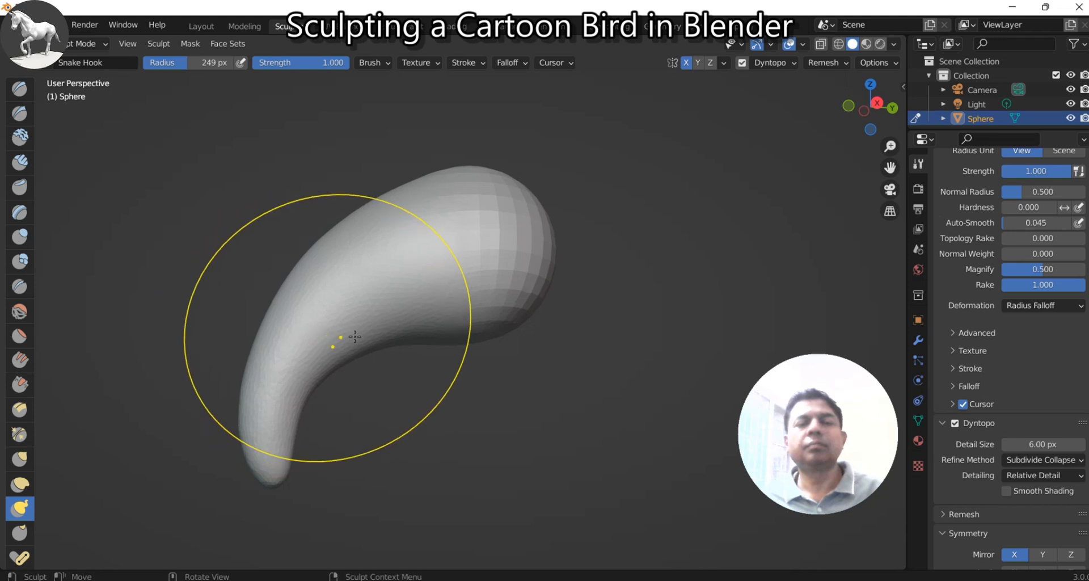
{"action": "left_click_drag", "start_coordinate": [375, 335], "coordinate": [368, 324]}
{"action": "left_click_drag", "start_coordinate": [346, 326], "coordinate": [352, 312]}
Step: Reshape the sphere and the base of the curved extension from several angles with short Snake Hook strokes
{"action": "mouse_move", "coordinate": [353, 312]}
{"action": "middle_mouse_down"}
{"action": "mouse_move", "coordinate": [447, 391]}
{"action": "mouse_move", "coordinate": [479, 391]}
{"action": "middle_mouse_up"}
{"action": "left_click_drag", "start_coordinate": [510, 359], "coordinate": [487, 359]}
{"action": "middle_click_drag", "start_coordinate": [488, 401], "coordinate": [473, 310], "text": "shift"}
{"action": "left_click_drag", "start_coordinate": [460, 331], "coordinate": [448, 333]}
{"action": "middle_click_drag", "start_coordinate": [437, 336], "coordinate": [440, 312]}
{"action": "left_click_drag", "start_coordinate": [446, 343], "coordinate": [427, 344]}
{"action": "left_click_drag", "start_coordinate": [436, 385], "coordinate": [425, 386]}
{"action": "middle_click_drag", "start_coordinate": [425, 386], "coordinate": [377, 360]}
{"action": "left_click_drag", "start_coordinate": [377, 359], "coordinate": [392, 360]}
{"action": "middle_click_drag", "start_coordinate": [392, 360], "coordinate": [406, 352]}
{"action": "left_click_drag", "start_coordinate": [399, 360], "coordinate": [397, 367]}
{"action": "middle_click_drag", "start_coordinate": [397, 368], "coordinate": [426, 394]}
{"action": "mouse_move", "coordinate": [462, 352]}
{"action": "left_mouse_down"}
{"action": "mouse_move", "coordinate": [463, 299]}
{"action": "mouse_move", "coordinate": [449, 300]}
{"action": "left_mouse_up"}
Step: Pull the outer bend of the extension outward and lengthen its end downward with Snake Hook, refining the profile in the Right view
{"action": "middle_click_drag", "start_coordinate": [406, 341], "coordinate": [335, 263]}
{"action": "left_click_drag", "start_coordinate": [336, 262], "coordinate": [303, 241]}
{"action": "mouse_move", "coordinate": [303, 344]}
{"action": "left_mouse_down"}
{"action": "mouse_move", "coordinate": [312, 395]}
{"action": "mouse_move", "coordinate": [304, 329]}
{"action": "mouse_move", "coordinate": [290, 347]}
{"action": "mouse_move", "coordinate": [286, 389]}
{"action": "left_mouse_up"}
{"action": "left_click_drag", "start_coordinate": [315, 260], "coordinate": [303, 260]}
{"action": "left_click_drag", "start_coordinate": [289, 369], "coordinate": [286, 399]}
{"action": "mouse_move", "coordinate": [291, 350]}
{"action": "left_mouse_down"}
{"action": "mouse_move", "coordinate": [272, 316]}
{"action": "mouse_move", "coordinate": [283, 316]}
{"action": "left_mouse_up"}
{"action": "key", "text": "KP_3"}
{"action": "left_click_drag", "start_coordinate": [335, 290], "coordinate": [343, 297]}
{"action": "mouse_move", "coordinate": [326, 233]}
{"action": "left_mouse_down"}
{"action": "mouse_move", "coordinate": [335, 189]}
{"action": "mouse_move", "coordinate": [358, 181]}
{"action": "mouse_move", "coordinate": [360, 165]}
{"action": "mouse_move", "coordinate": [278, 257]}
{"action": "left_mouse_up"}
{"action": "left_click_drag", "start_coordinate": [281, 275], "coordinate": [277, 283]}
{"action": "left_click_drag", "start_coordinate": [310, 391], "coordinate": [295, 417]}
{"action": "left_click_drag", "start_coordinate": [257, 333], "coordinate": [262, 328]}
{"action": "mouse_move", "coordinate": [269, 319]}
{"action": "left_mouse_down"}
{"action": "mouse_move", "coordinate": [268, 341]}
{"action": "mouse_move", "coordinate": [284, 360]}
{"action": "mouse_move", "coordinate": [276, 363]}
{"action": "left_mouse_up"}
{"action": "mouse_move", "coordinate": [267, 339]}
{"action": "left_mouse_down"}
{"action": "mouse_move", "coordinate": [255, 334]}
{"action": "mouse_move", "coordinate": [269, 333]}
{"action": "left_mouse_up"}
{"action": "scroll", "coordinate": [269, 333], "scroll_direction": "up", "scroll_amount": 1}
{"action": "scroll", "coordinate": [269, 336], "scroll_direction": "down", "scroll_amount": 1}
{"action": "key", "text": "ctrl+z"}
{"action": "key", "text": "ctrl+z"}
{"action": "key", "text": "ctrl+z"}
{"action": "key", "text": "ctrl+z"}
{"action": "key", "text": "ctrl+z"}
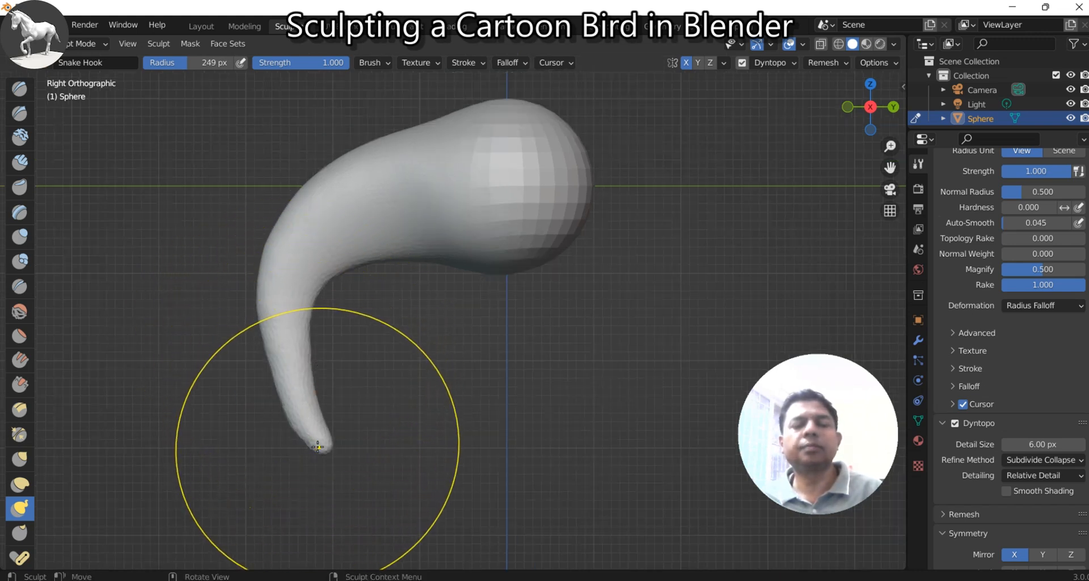
Step: Reduce the Snake Hook radius to 182 px and taper the tip of the curved extension
{"action": "key", "text": "f"}
{"action": "left_click", "coordinate": [278, 457]}
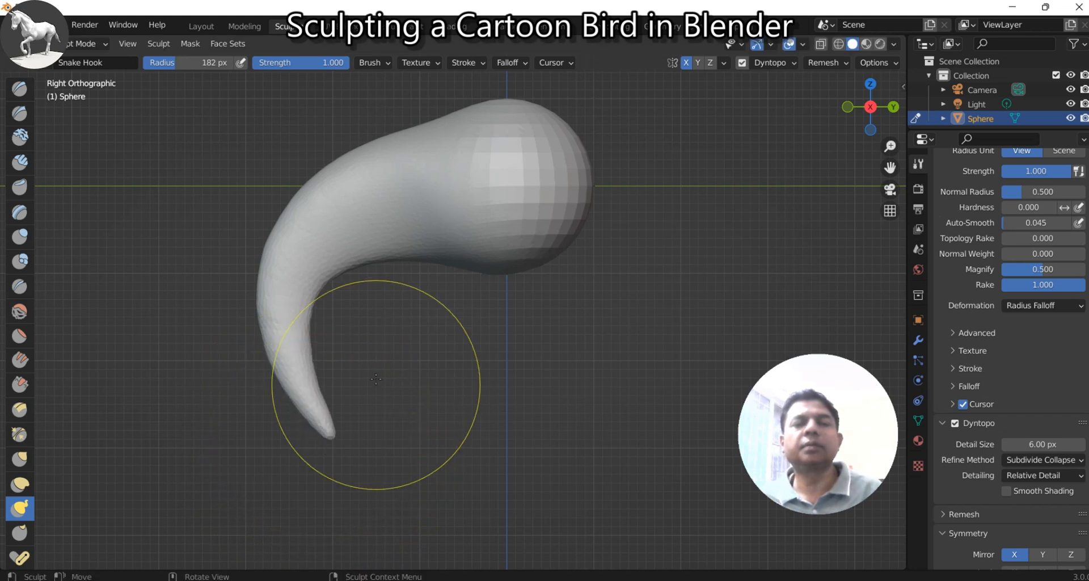
{"action": "scroll", "coordinate": [381, 316], "scroll_direction": "up", "scroll_amount": 1}
Step: Build up the underside of the curved extension with a long Draw brush stroke running from the sphere toward the tip
{"action": "mouse_move", "coordinate": [381, 317]}
{"action": "middle_mouse_down"}
{"action": "mouse_move", "coordinate": [442, 233]}
{"action": "mouse_move", "coordinate": [442, 177]}
{"action": "mouse_move", "coordinate": [389, 266]}
{"action": "mouse_move", "coordinate": [389, 228]}
{"action": "mouse_move", "coordinate": [437, 299]}
{"action": "mouse_move", "coordinate": [402, 249]}
{"action": "mouse_move", "coordinate": [409, 272]}
{"action": "middle_mouse_up"}
{"action": "scroll", "coordinate": [418, 316], "scroll_direction": "up", "scroll_amount": 4}
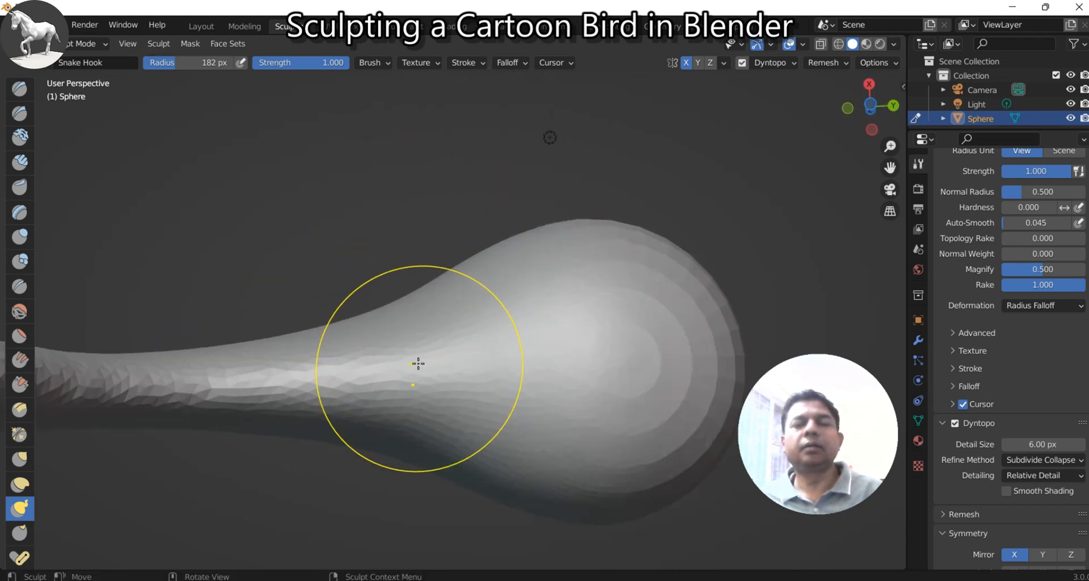
{"action": "key", "text": "i"}
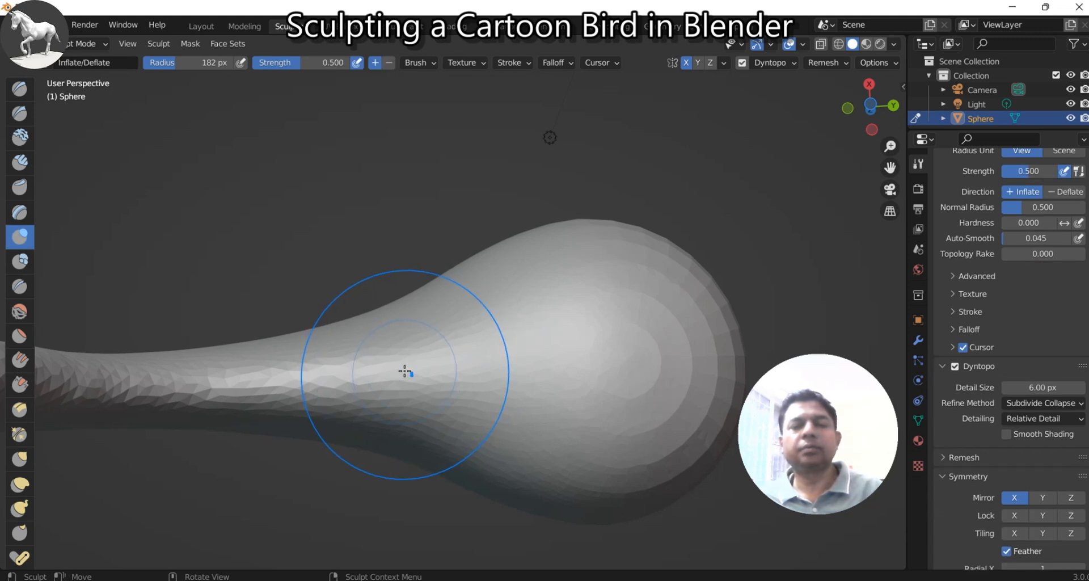
{"action": "key", "text": "x"}
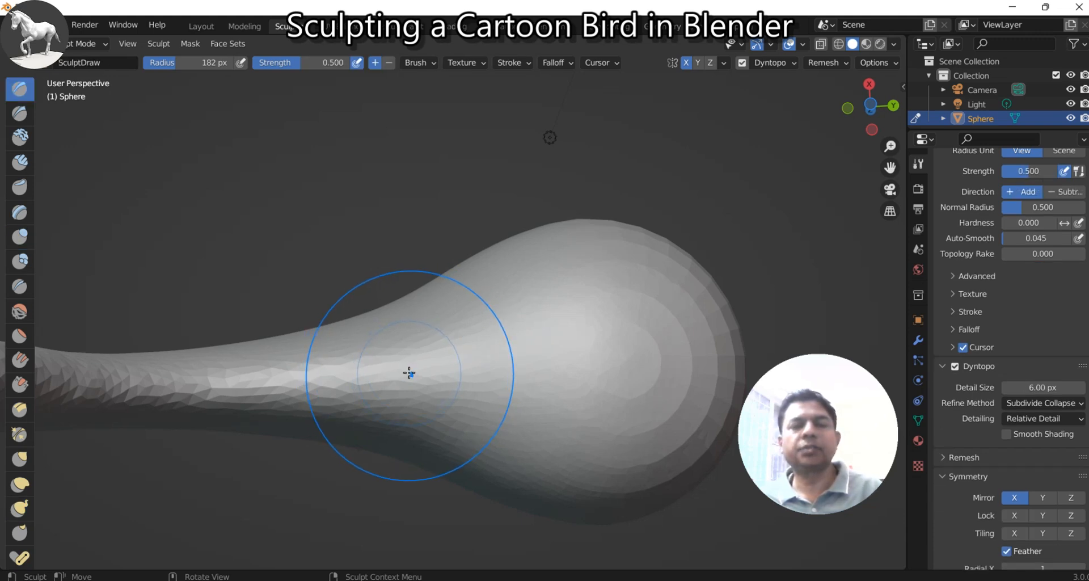
{"action": "mouse_move", "coordinate": [402, 378]}
{"action": "left_mouse_down"}
{"action": "mouse_move", "coordinate": [224, 387]}
{"action": "mouse_move", "coordinate": [355, 377]}
{"action": "mouse_move", "coordinate": [398, 387]}
{"action": "mouse_move", "coordinate": [419, 346]}
{"action": "mouse_move", "coordinate": [136, 381]}
{"action": "left_mouse_up"}
{"action": "mouse_move", "coordinate": [136, 381]}
{"action": "middle_mouse_down"}
{"action": "mouse_move", "coordinate": [245, 399]}
{"action": "mouse_move", "coordinate": [340, 386]}
{"action": "middle_mouse_up"}
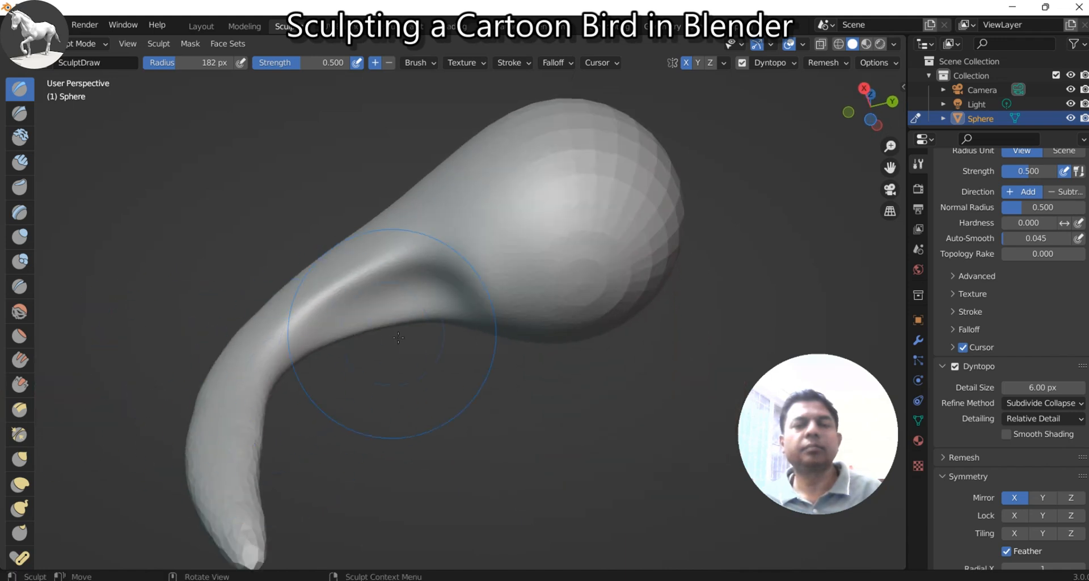
{"action": "scroll", "coordinate": [433, 375], "scroll_direction": "up", "scroll_amount": 5}
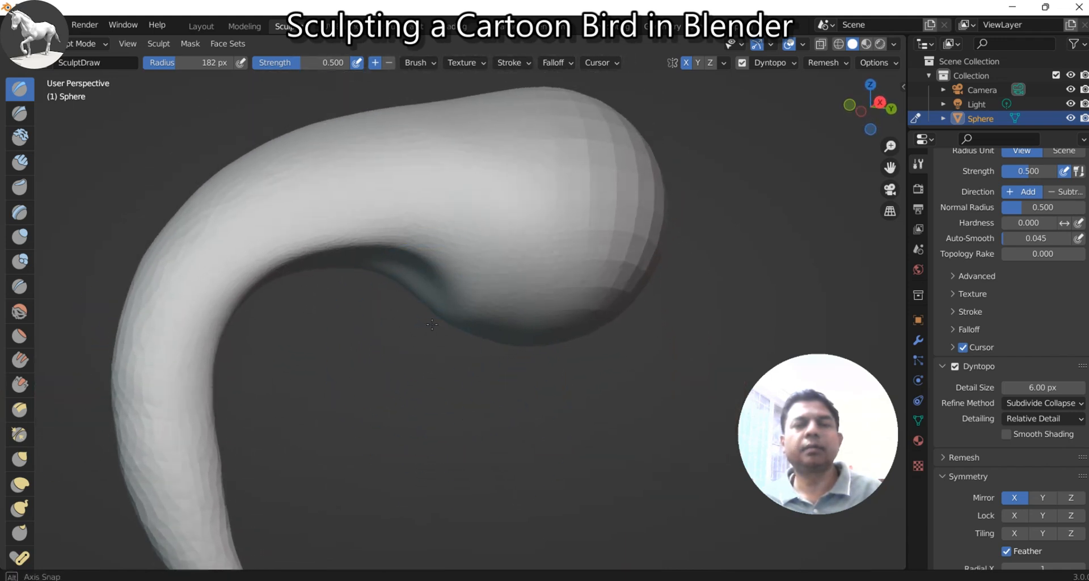
Step: Try to pull a short pointed protrusion from the sphere's underside toward the curved extension with Snake Hook
{"action": "scroll", "coordinate": [428, 324], "scroll_direction": "up", "scroll_amount": 3}
{"action": "key", "text": "k"}
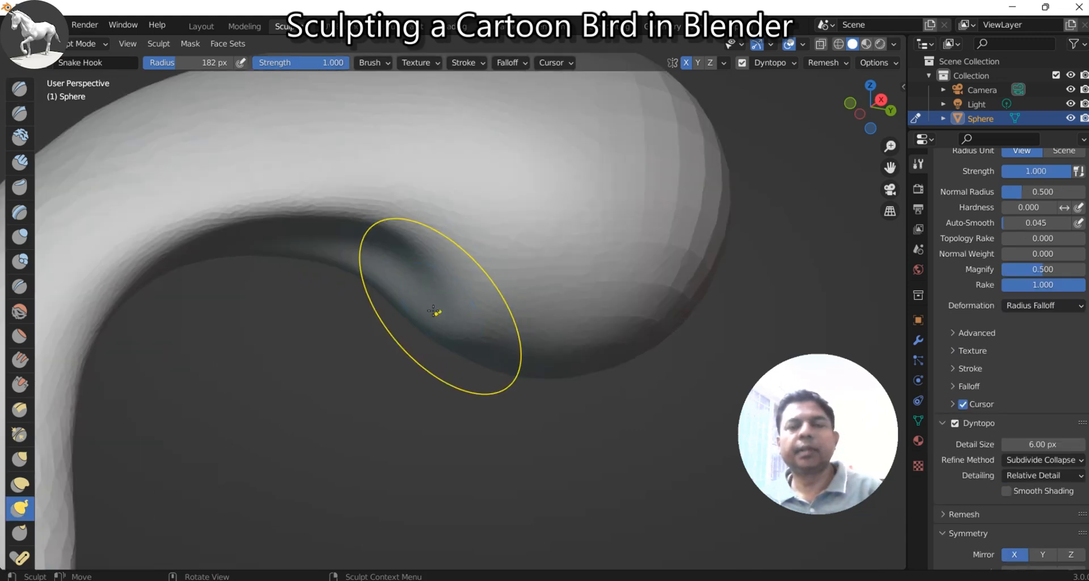
{"action": "mouse_move", "coordinate": [438, 308]}
{"action": "left_mouse_down"}
{"action": "mouse_move", "coordinate": [405, 318]}
{"action": "mouse_move", "coordinate": [398, 340]}
{"action": "mouse_move", "coordinate": [386, 309]}
{"action": "mouse_move", "coordinate": [309, 287]}
{"action": "left_mouse_up"}
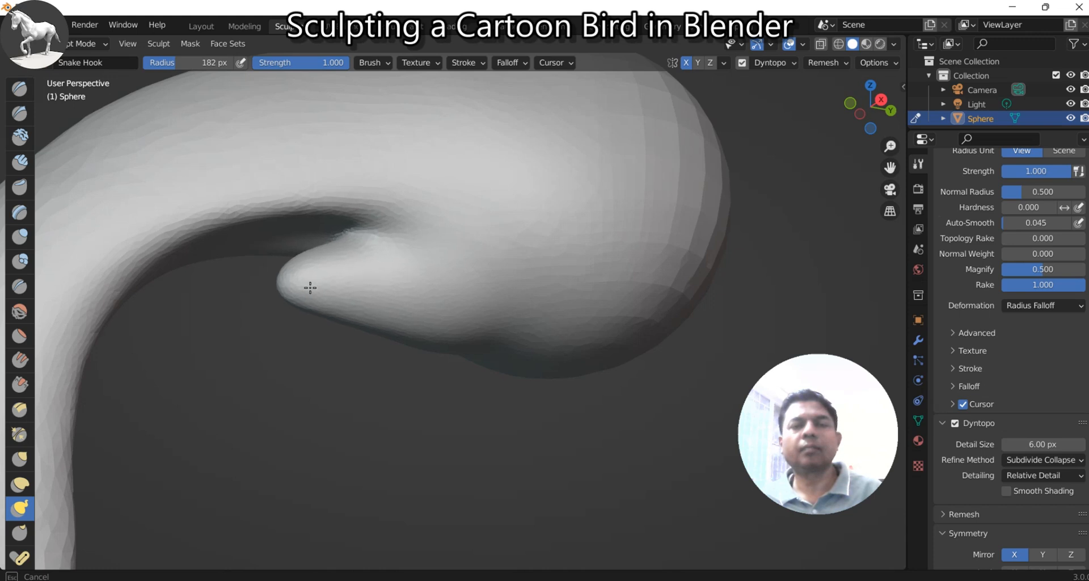
{"action": "scroll", "coordinate": [347, 287], "scroll_direction": "down", "scroll_amount": 3}
{"action": "middle_click_drag", "start_coordinate": [348, 287], "coordinate": [331, 305]}
{"action": "scroll", "coordinate": [390, 329], "scroll_direction": "up", "scroll_amount": 4}
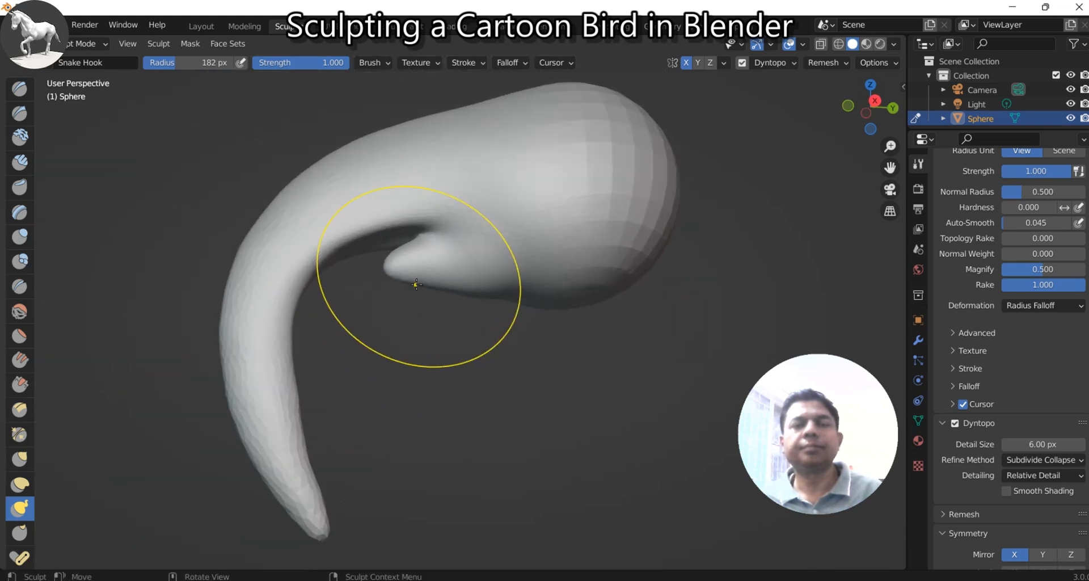
Step: Try to lengthen the short protrusion with Snake Hook into a thin arm curving down beside the large extension
{"action": "mouse_move", "coordinate": [376, 260]}
{"action": "left_mouse_down"}
{"action": "mouse_move", "coordinate": [318, 290]}
{"action": "mouse_move", "coordinate": [248, 285]}
{"action": "mouse_move", "coordinate": [188, 318]}
{"action": "left_mouse_up"}
{"action": "scroll", "coordinate": [318, 289], "scroll_direction": "up", "scroll_amount": 2}
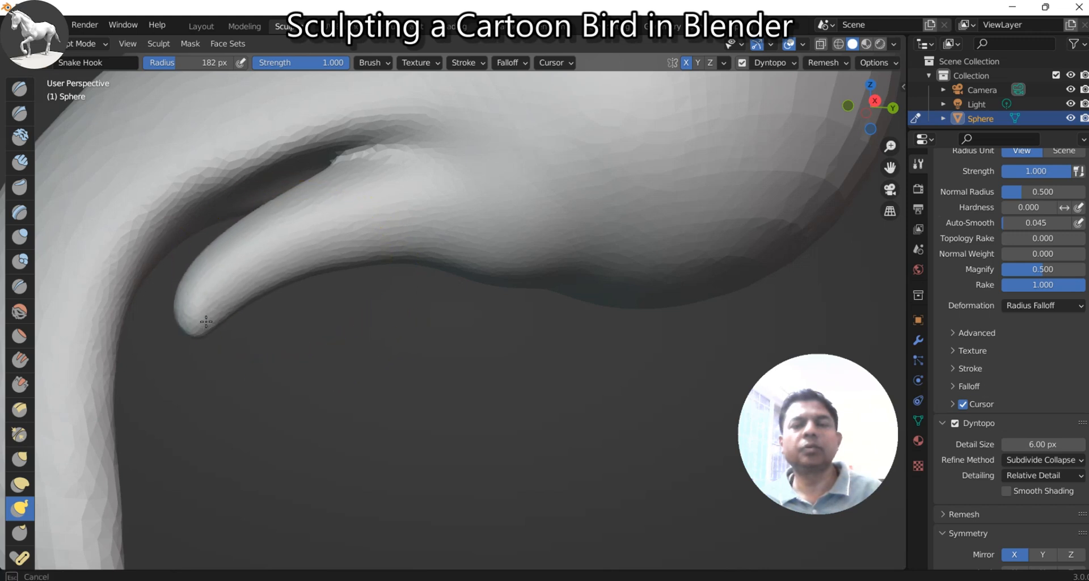
{"action": "scroll", "coordinate": [231, 299], "scroll_direction": "down", "scroll_amount": 4}
{"action": "mouse_move", "coordinate": [403, 229]}
{"action": "left_mouse_down"}
{"action": "mouse_move", "coordinate": [384, 242]}
{"action": "mouse_move", "coordinate": [366, 346]}
{"action": "mouse_move", "coordinate": [377, 316]}
{"action": "mouse_move", "coordinate": [368, 376]}
{"action": "mouse_move", "coordinate": [395, 506]}
{"action": "left_mouse_up"}
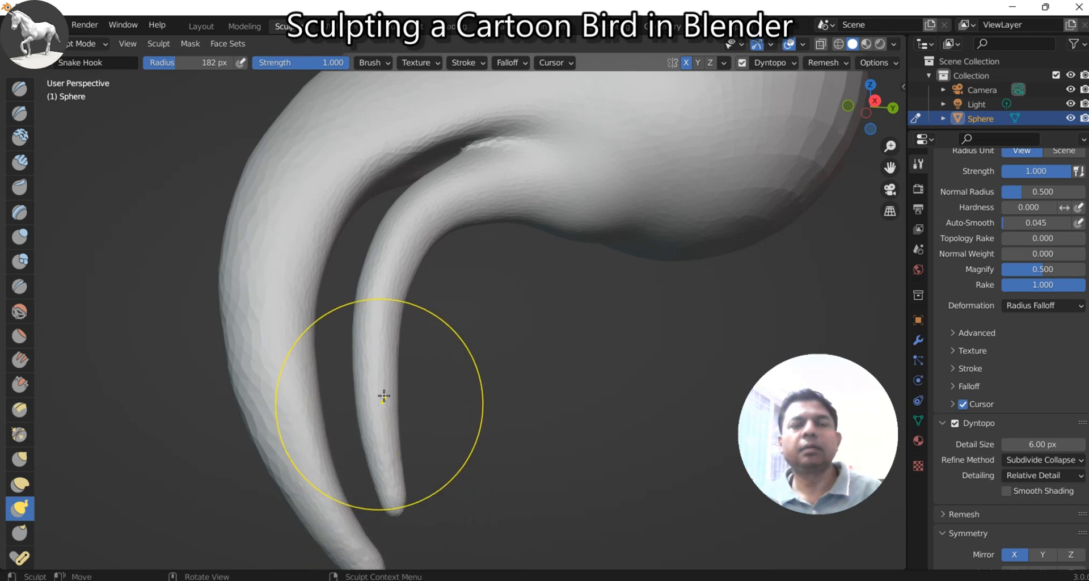
{"action": "scroll", "coordinate": [389, 503], "scroll_direction": "down", "scroll_amount": 3}
{"action": "scroll", "coordinate": [411, 422], "scroll_direction": "down", "scroll_amount": 1}
{"action": "mouse_move", "coordinate": [411, 422]}
{"action": "middle_mouse_down"}
{"action": "mouse_move", "coordinate": [401, 365]}
{"action": "mouse_move", "coordinate": [423, 350]}
{"action": "mouse_move", "coordinate": [413, 301]}
{"action": "middle_mouse_up"}
{"action": "scroll", "coordinate": [436, 339], "scroll_direction": "up", "scroll_amount": 3}
{"action": "mouse_move", "coordinate": [446, 259]}
{"action": "middle_mouse_down"}
{"action": "mouse_move", "coordinate": [466, 276]}
{"action": "mouse_move", "coordinate": [464, 307]}
{"action": "middle_mouse_up"}
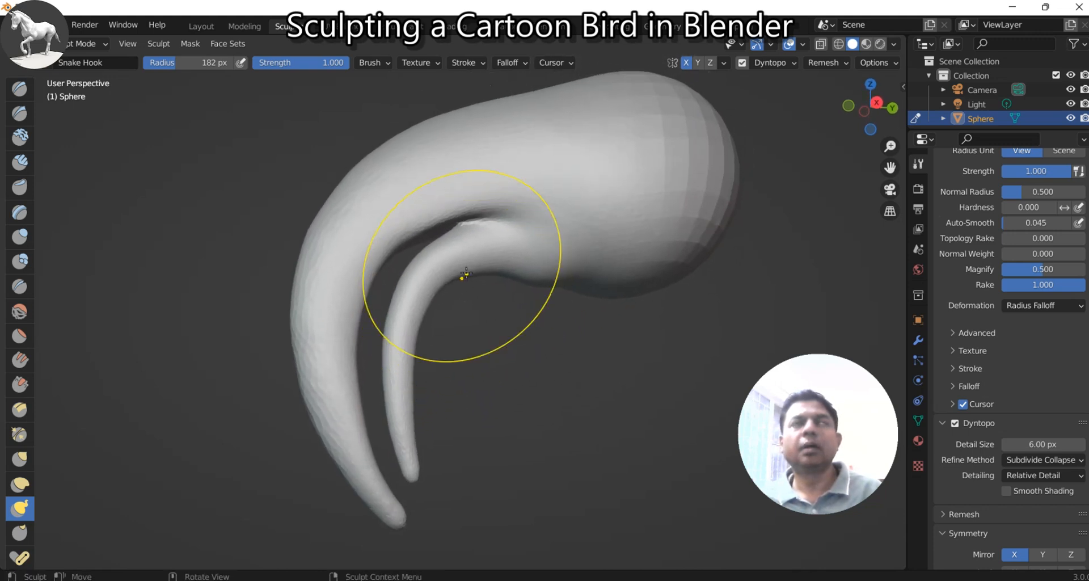
Step: Undo the Snake Hook strokes that formed the thin curved arm under the sphere
{"action": "key", "text": "ctrl+z"}
{"action": "key", "text": "ctrl+z"}
{"action": "key", "text": "ctrl+z"}
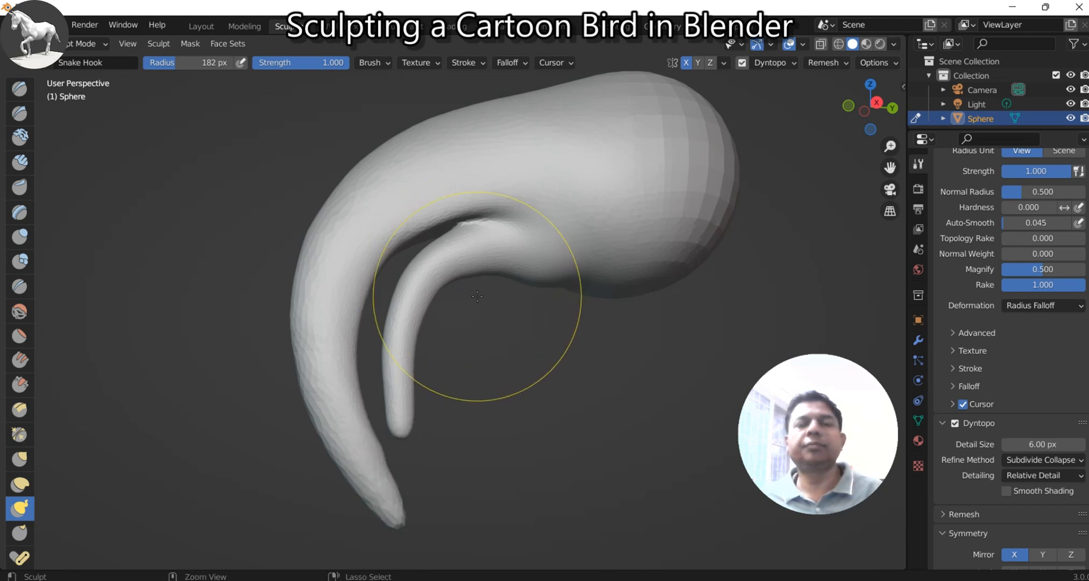
{"action": "middle_click_drag", "start_coordinate": [463, 278], "coordinate": [444, 275]}
{"action": "scroll", "coordinate": [419, 287], "scroll_direction": "up", "scroll_amount": 4}
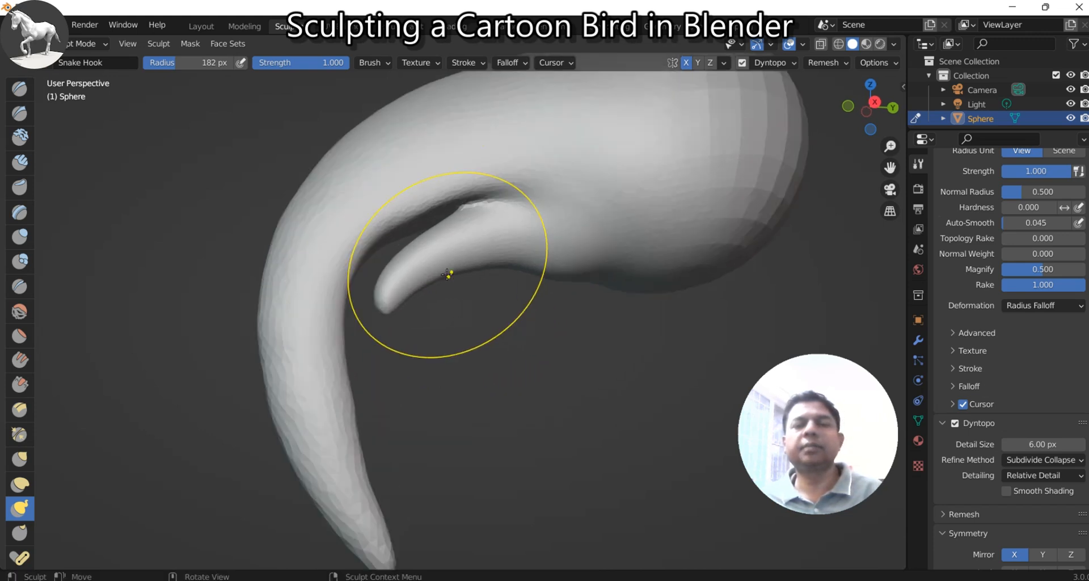
{"action": "key", "text": "ctrl+z"}
{"action": "key", "text": "ctrl+z"}
{"action": "key", "text": "ctrl+z"}
{"action": "key", "text": "ctrl+z"}
{"action": "key", "text": "ctrl+z"}
{"action": "key", "text": "ctrl+z"}
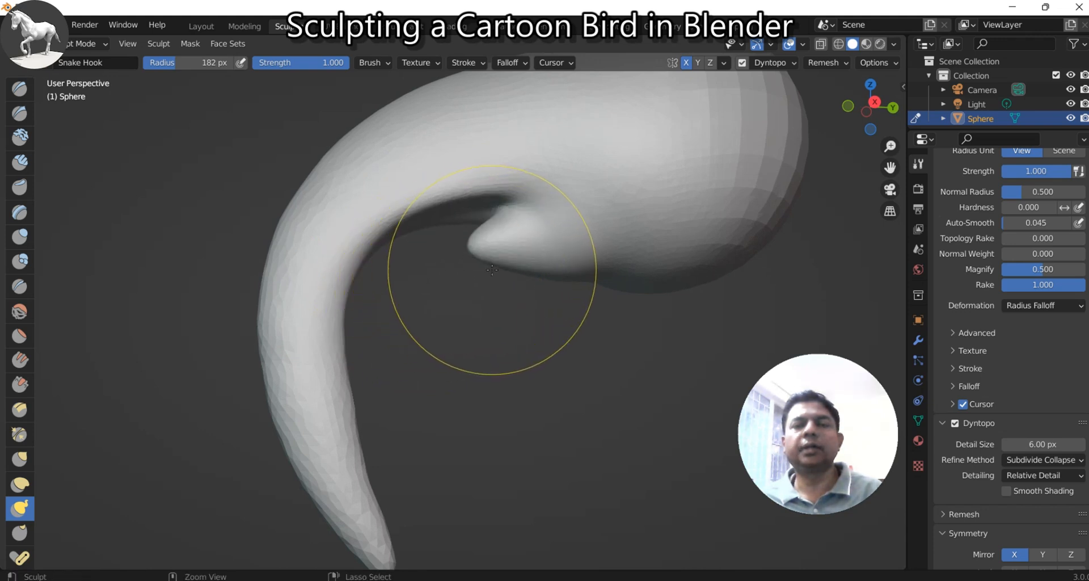
Step: Pull a thick, shorter prong diagonally downward from the sphere's underside inside the large curve with Snake Hook
{"action": "mouse_move", "coordinate": [551, 280]}
{"action": "left_mouse_down"}
{"action": "mouse_move", "coordinate": [499, 316]}
{"action": "mouse_move", "coordinate": [462, 396]}
{"action": "left_mouse_up"}
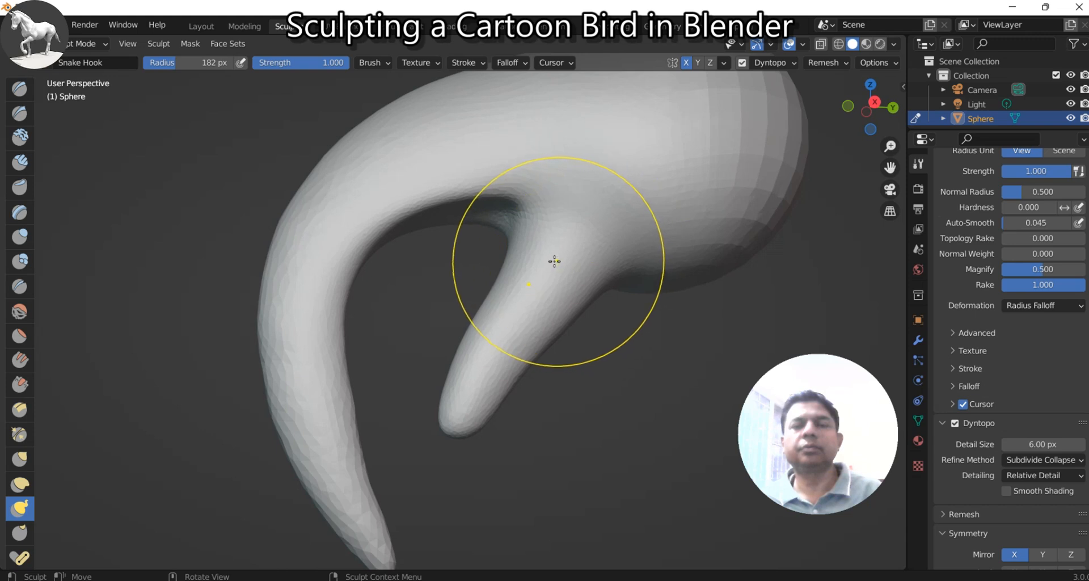
{"action": "scroll", "coordinate": [545, 267], "scroll_direction": "down", "scroll_amount": 3}
{"action": "mouse_move", "coordinate": [540, 270]}
{"action": "middle_mouse_down"}
{"action": "mouse_move", "coordinate": [481, 305]}
{"action": "mouse_move", "coordinate": [447, 230]}
{"action": "mouse_move", "coordinate": [482, 257]}
{"action": "mouse_move", "coordinate": [409, 262]}
{"action": "middle_mouse_up"}
{"action": "mouse_move", "coordinate": [370, 350]}
{"action": "middle_mouse_down"}
{"action": "mouse_move", "coordinate": [399, 329]}
{"action": "mouse_move", "coordinate": [447, 324]}
{"action": "middle_mouse_up"}
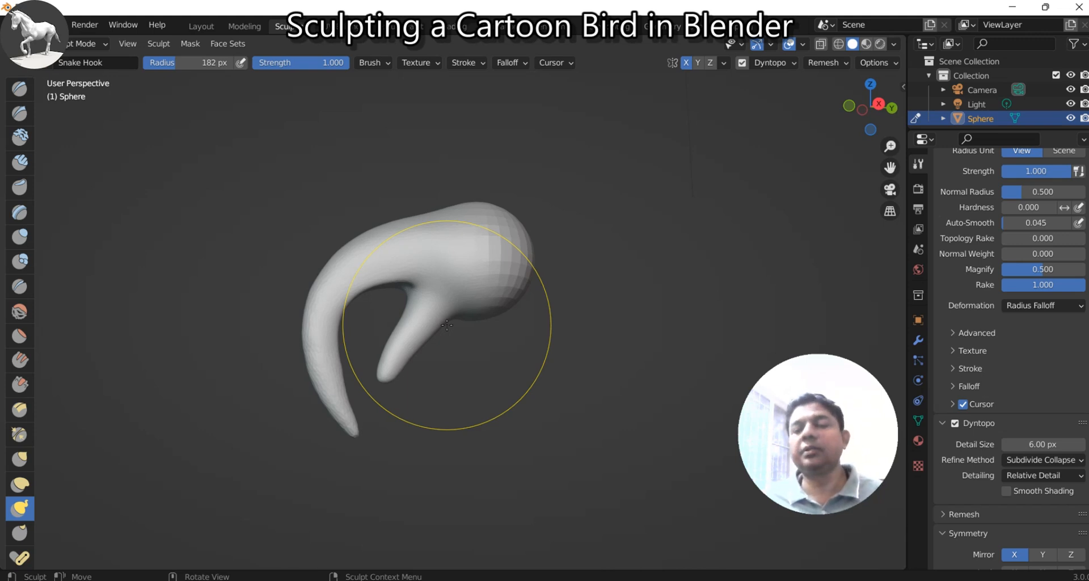
Step: Pull a long extension upward from the sphere's side opposite the curved one and bend its tip downward with Snake Hook
{"action": "mouse_move", "coordinate": [467, 340]}
{"action": "middle_mouse_down"}
{"action": "mouse_move", "coordinate": [499, 337]}
{"action": "mouse_move", "coordinate": [441, 353]}
{"action": "mouse_move", "coordinate": [598, 350]}
{"action": "mouse_move", "coordinate": [472, 353]}
{"action": "mouse_move", "coordinate": [500, 370]}
{"action": "mouse_move", "coordinate": [425, 375]}
{"action": "middle_mouse_up"}
{"action": "scroll", "coordinate": [448, 355], "scroll_direction": "up", "scroll_amount": 2}
{"action": "middle_click_drag", "start_coordinate": [482, 319], "coordinate": [511, 301]}
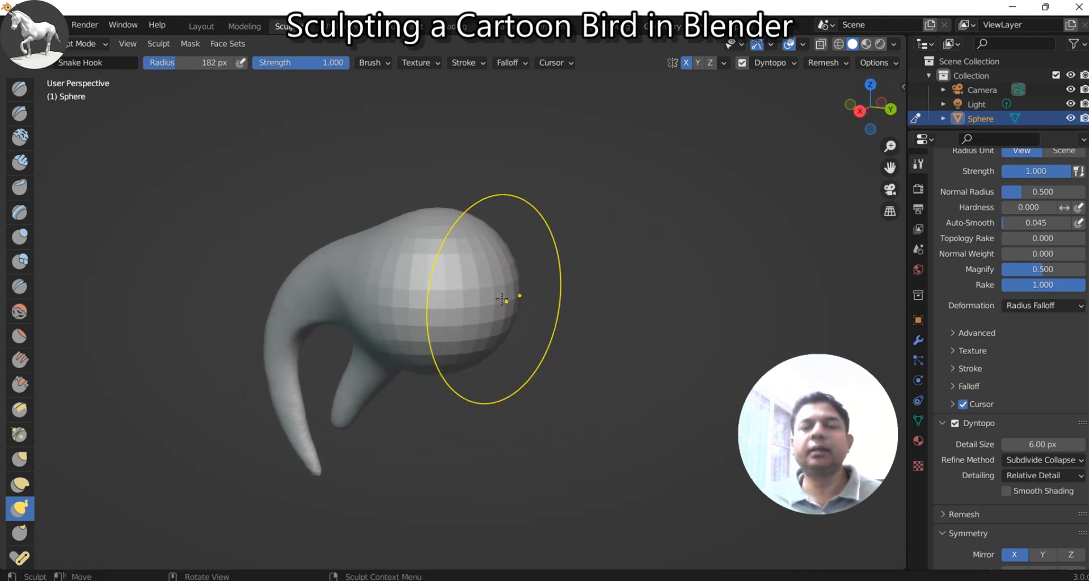
{"action": "mouse_move", "coordinate": [504, 288]}
{"action": "left_mouse_down"}
{"action": "mouse_move", "coordinate": [558, 273]}
{"action": "mouse_move", "coordinate": [547, 270]}
{"action": "mouse_move", "coordinate": [616, 202]}
{"action": "left_mouse_up"}
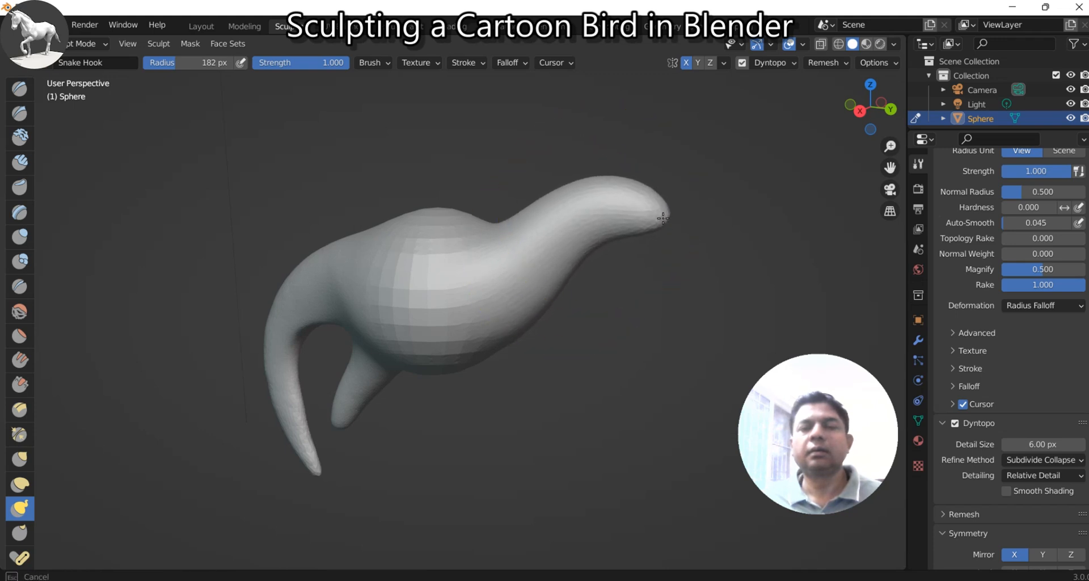
{"action": "mouse_move", "coordinate": [541, 244]}
{"action": "middle_mouse_down"}
{"action": "mouse_move", "coordinate": [593, 247]}
{"action": "mouse_move", "coordinate": [539, 283]}
{"action": "middle_mouse_up"}
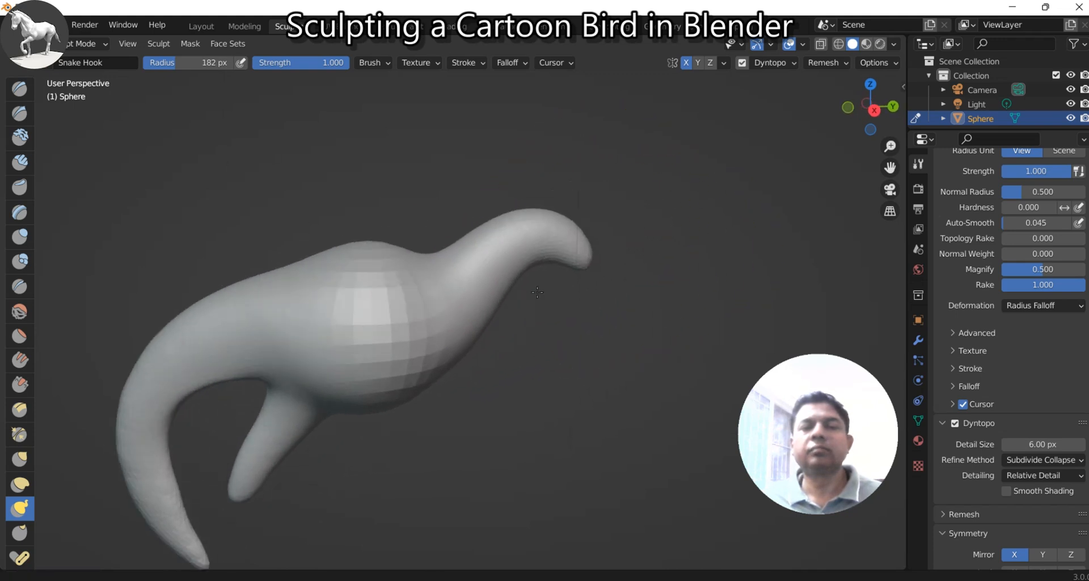
{"action": "left_click_drag", "start_coordinate": [564, 255], "coordinate": [559, 255]}
{"action": "scroll", "coordinate": [560, 256], "scroll_direction": "down", "scroll_amount": 3}
{"action": "mouse_move", "coordinate": [409, 340]}
{"action": "middle_mouse_down"}
{"action": "mouse_move", "coordinate": [401, 323]}
{"action": "mouse_move", "coordinate": [417, 285]}
{"action": "mouse_move", "coordinate": [453, 275]}
{"action": "middle_mouse_up"}
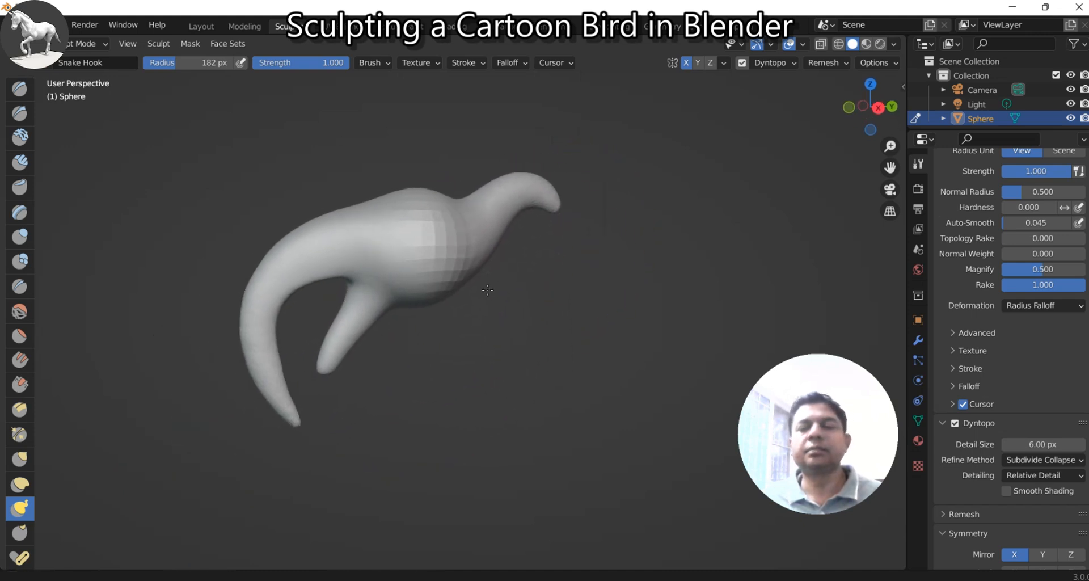
{"action": "scroll", "coordinate": [481, 272], "scroll_direction": "up", "scroll_amount": 3}
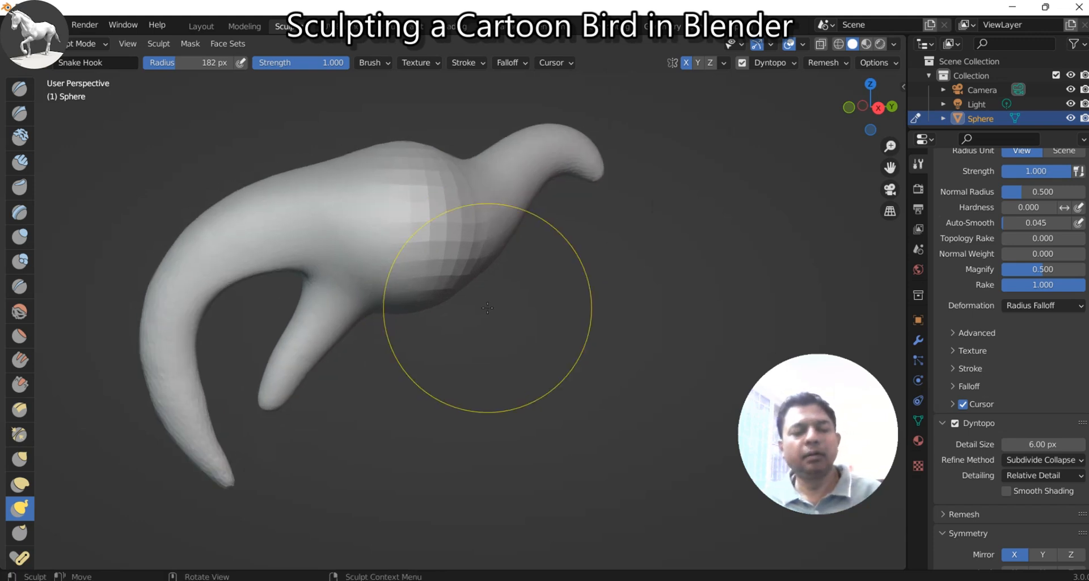
Step: Start saving the file and create a new folder named "cartoon bird" in D:\Blender Art
{"action": "key", "text": "ctrl+s"}
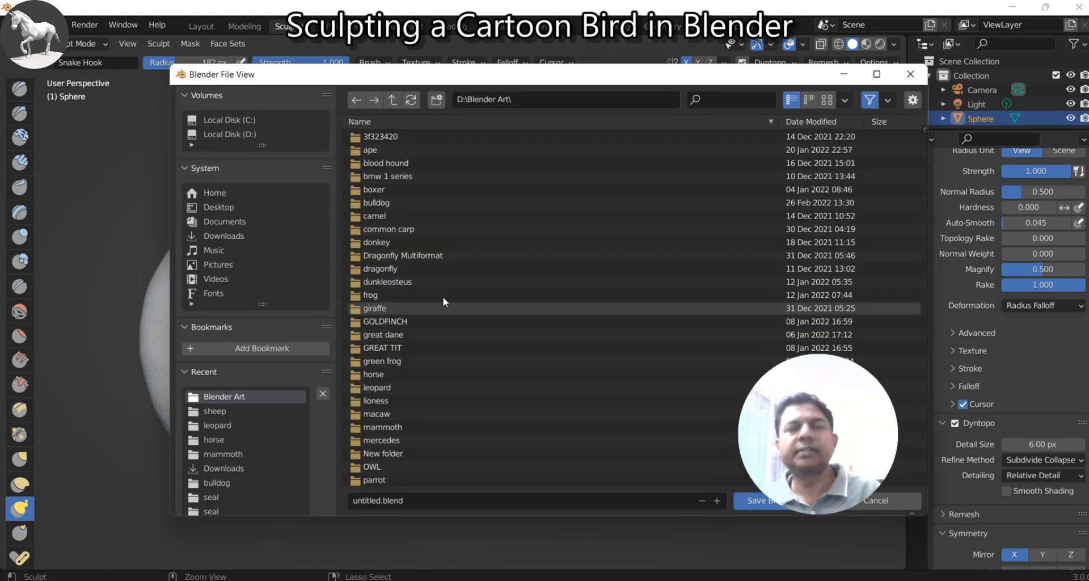
{"action": "left_click", "coordinate": [391, 100]}
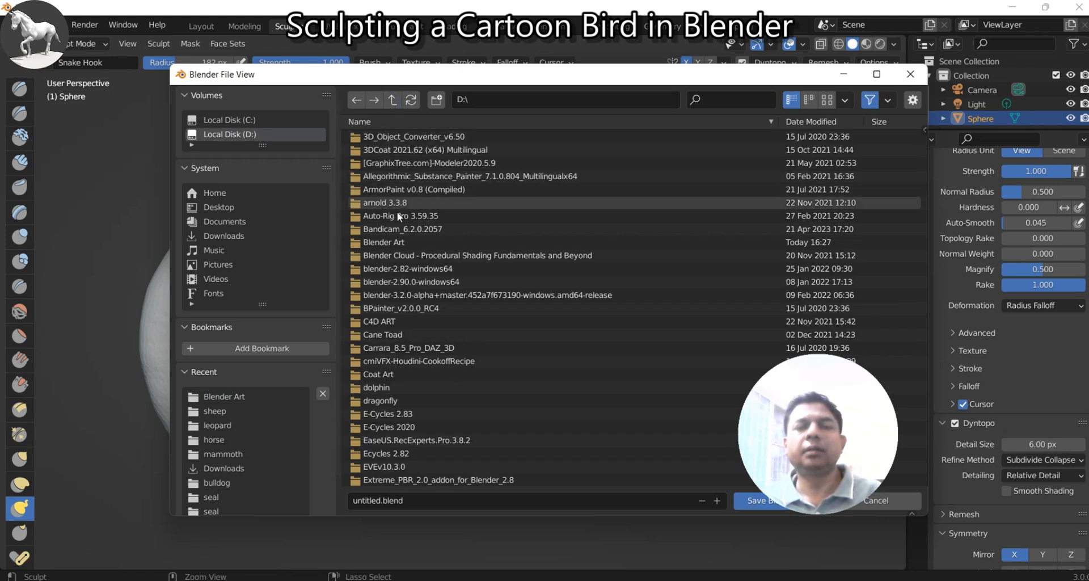
{"action": "left_click", "coordinate": [391, 241]}
{"action": "left_click", "coordinate": [391, 239]}
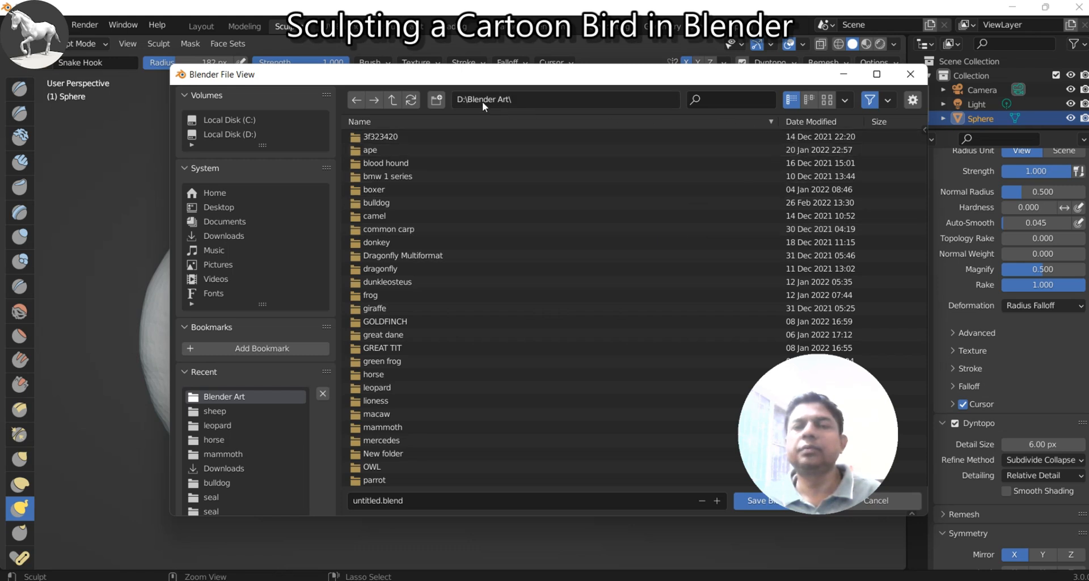
{"action": "left_click", "coordinate": [438, 100]}
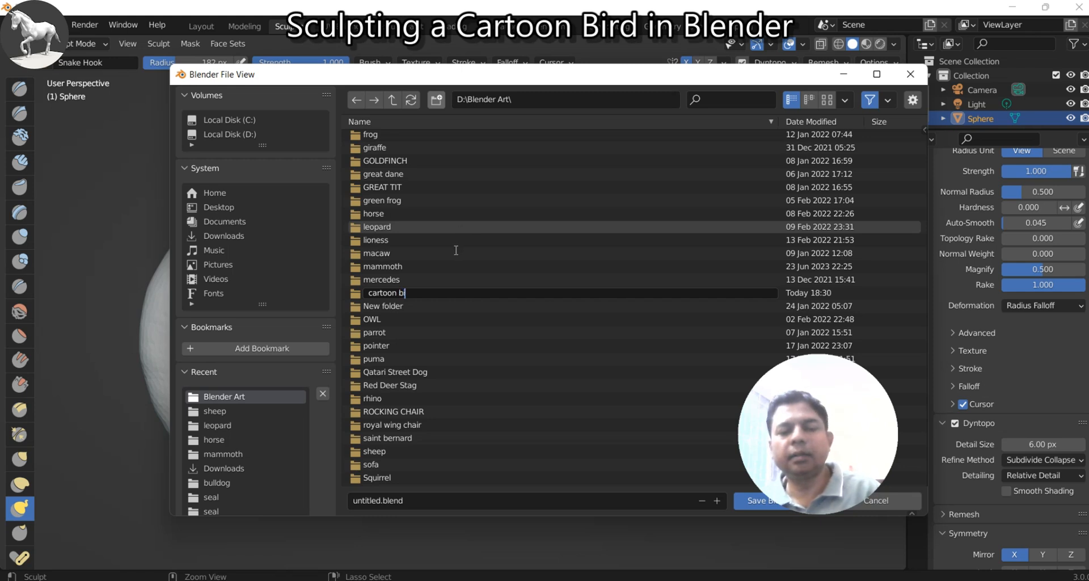
{"action": "key", "text": "Return"}
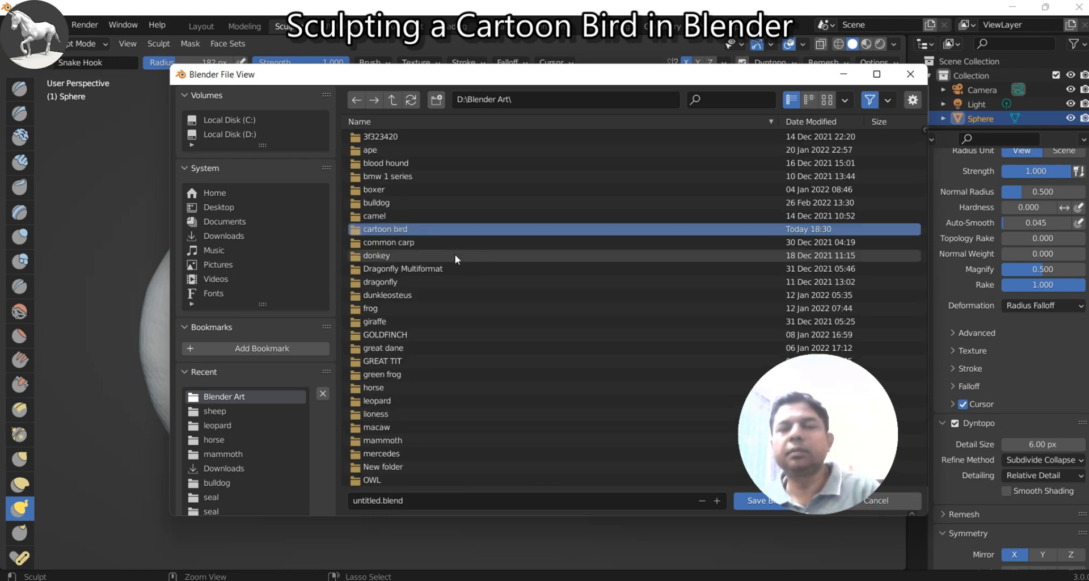
Step: Save the file in the new folder under the name "cartoon bird"
{"action": "double_click", "coordinate": [397, 227]}
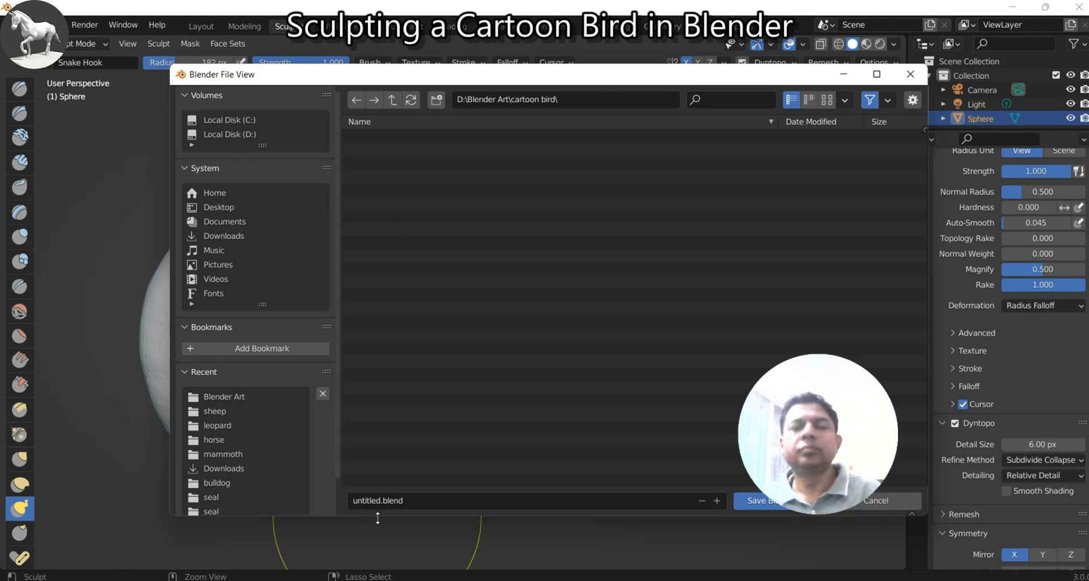
{"action": "left_click", "coordinate": [385, 501]}
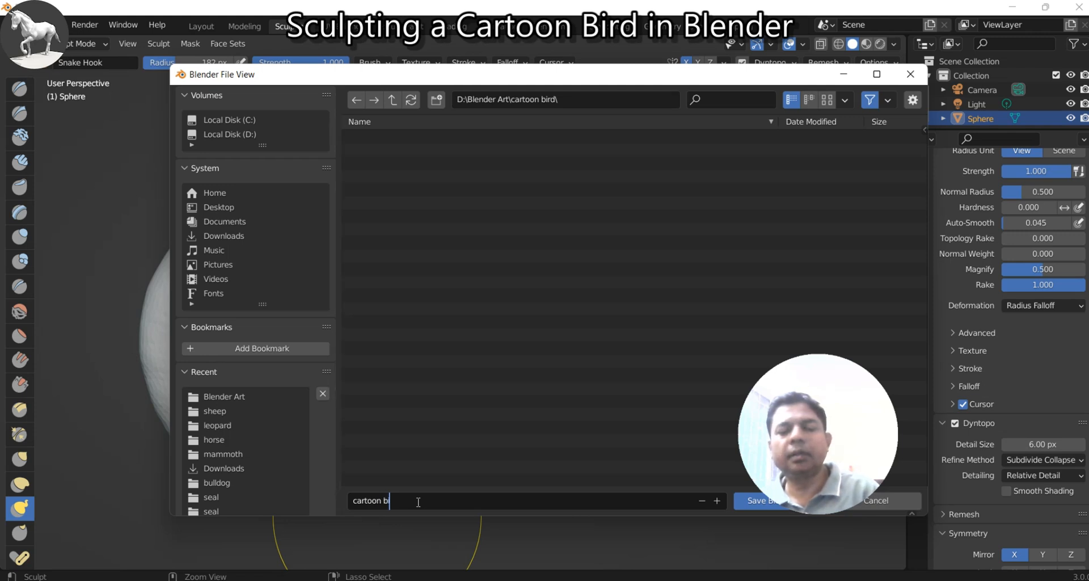
{"action": "left_click", "coordinate": [752, 502]}
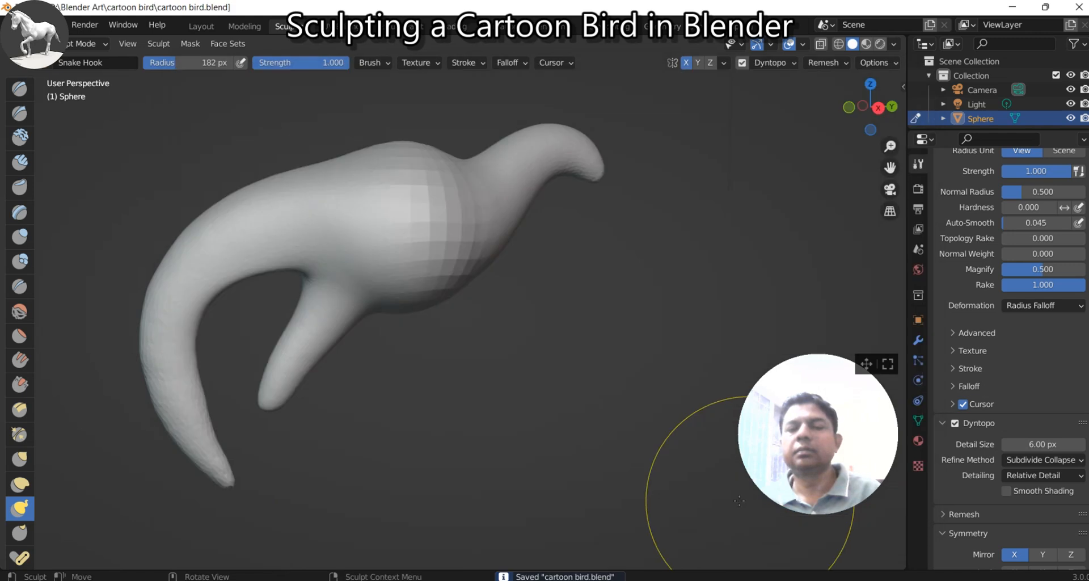
Step: Reduce the Snake Hook radius to 112 px and pull a tapered limb downward from the underside of the sphere
{"action": "mouse_move", "coordinate": [496, 335]}
{"action": "middle_mouse_down"}
{"action": "mouse_move", "coordinate": [510, 344]}
{"action": "mouse_move", "coordinate": [442, 308]}
{"action": "mouse_move", "coordinate": [478, 308]}
{"action": "middle_mouse_up"}
{"action": "key", "text": "f"}
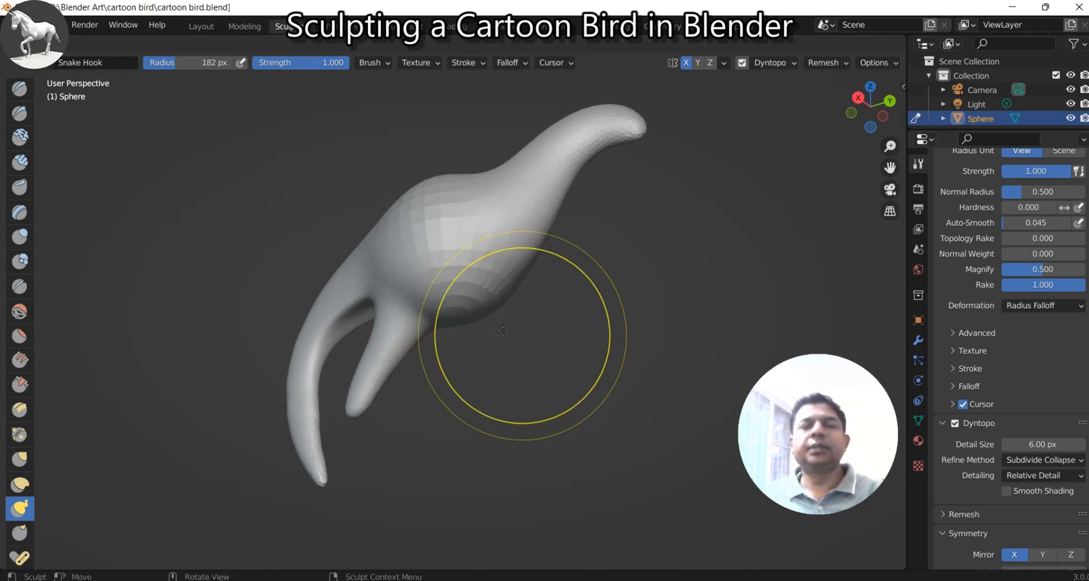
{"action": "left_click", "coordinate": [498, 348]}
{"action": "middle_click_drag", "start_coordinate": [498, 345], "coordinate": [490, 319]}
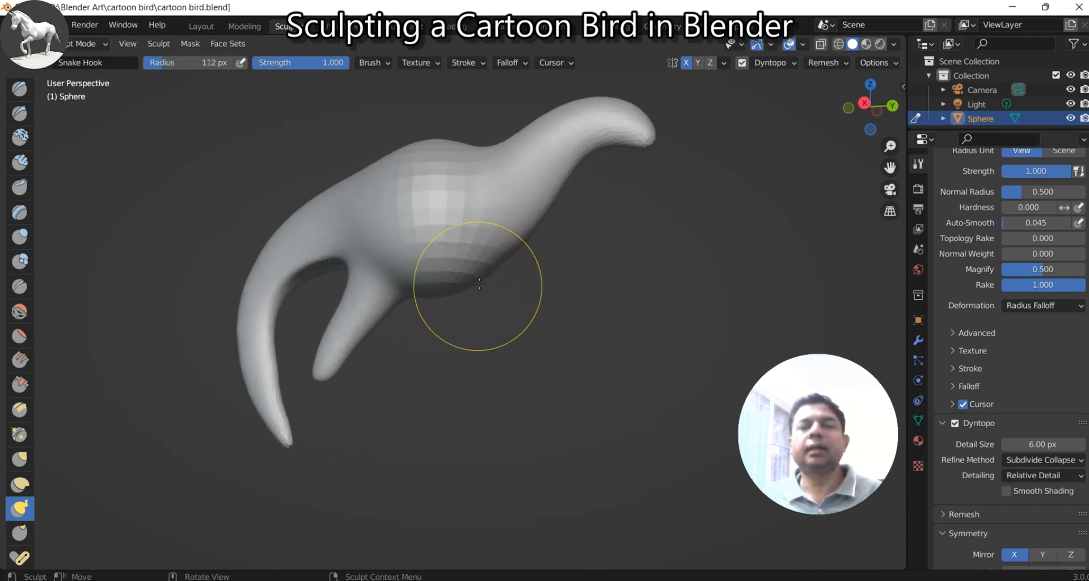
{"action": "middle_click_drag", "start_coordinate": [479, 283], "coordinate": [454, 283]}
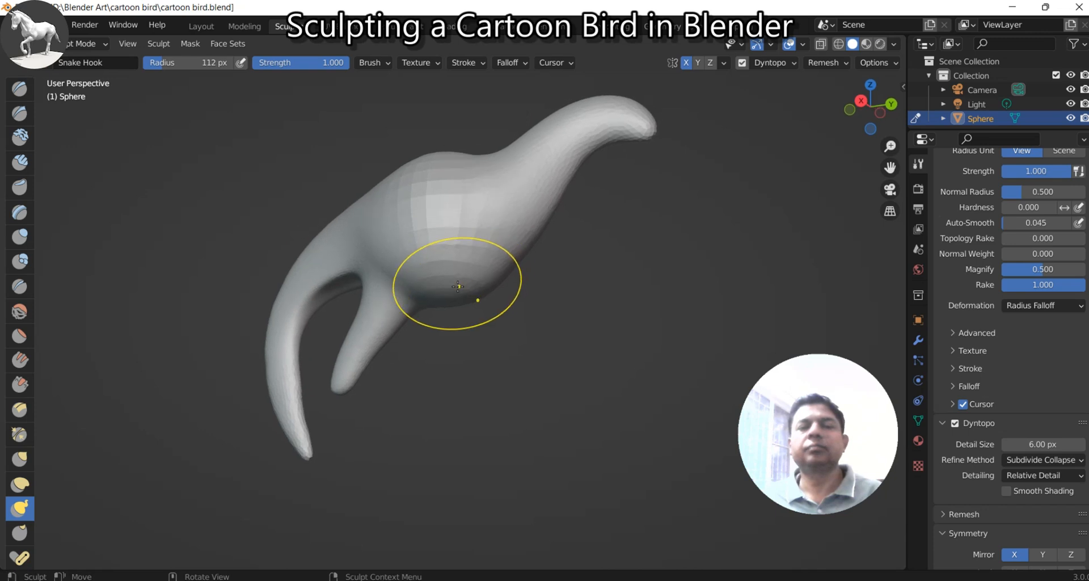
{"action": "left_click_drag", "start_coordinate": [475, 279], "coordinate": [512, 367]}
{"action": "middle_click_drag", "start_coordinate": [512, 367], "coordinate": [491, 349]}
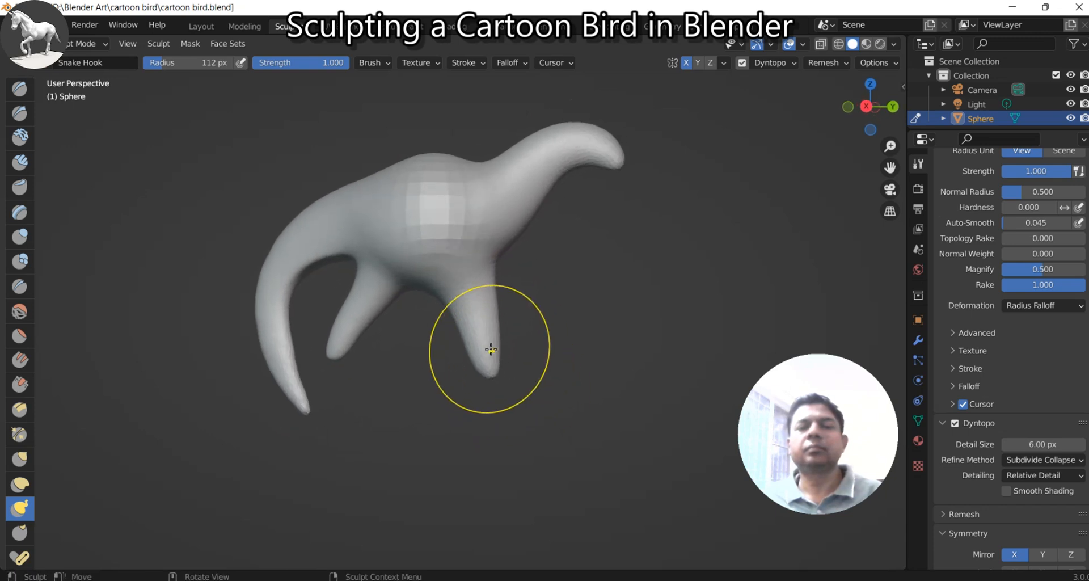
{"action": "mouse_move", "coordinate": [525, 437]}
{"action": "middle_mouse_down", "text": "shift"}
{"action": "mouse_move", "coordinate": [494, 363]}
{"action": "mouse_move", "coordinate": [464, 345]}
{"action": "middle_mouse_up", "text": "shift"}
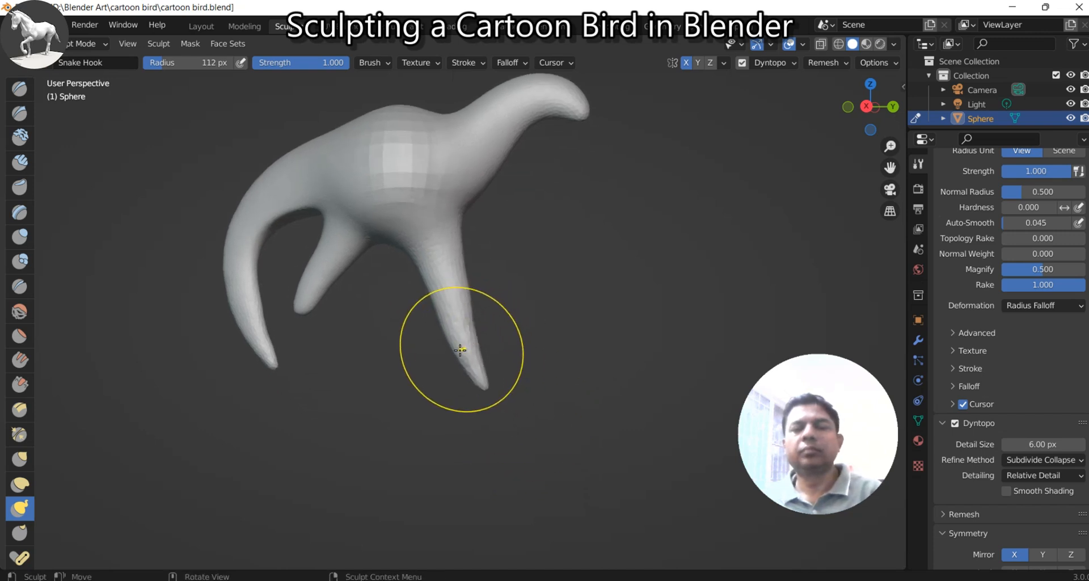
Step: Set the Inflate brush strength to 1.000 and thicken the lower end of the new downward limb
{"action": "key", "text": "i"}
{"action": "scroll", "coordinate": [475, 384], "scroll_direction": "up", "scroll_amount": 4}
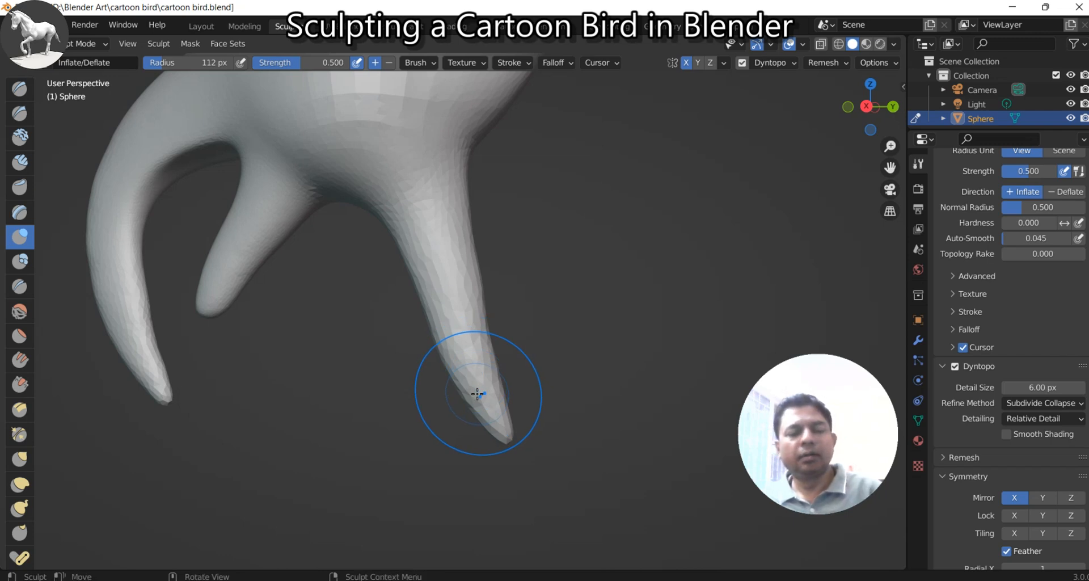
{"action": "key", "text": "shift+f"}
{"action": "left_click", "coordinate": [541, 396]}
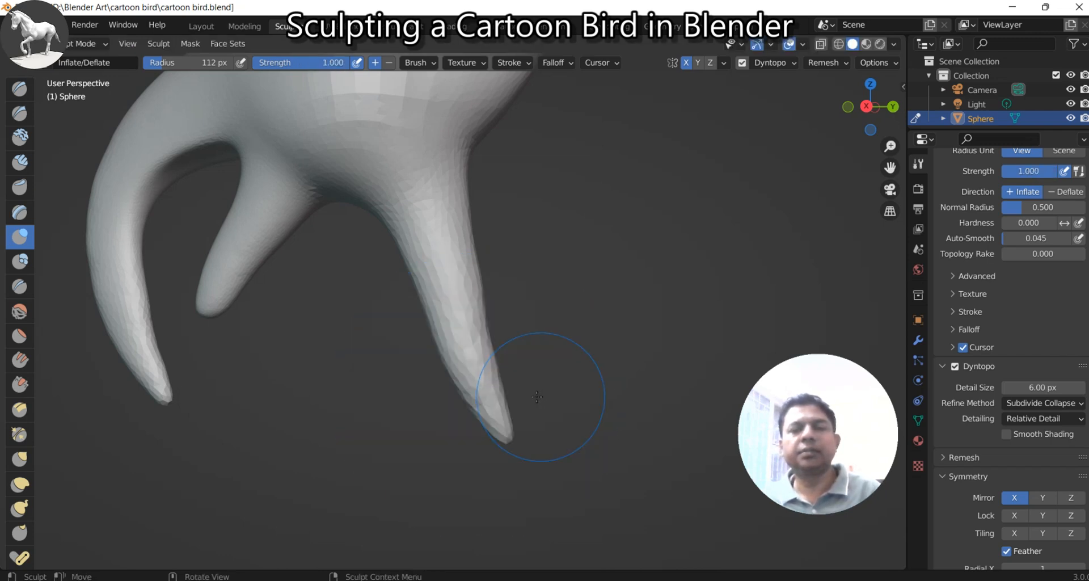
{"action": "left_click_drag", "start_coordinate": [489, 399], "coordinate": [525, 466]}
{"action": "mouse_move", "coordinate": [471, 374]}
{"action": "left_mouse_down"}
{"action": "mouse_move", "coordinate": [478, 399]}
{"action": "mouse_move", "coordinate": [481, 360]}
{"action": "left_mouse_up"}
{"action": "scroll", "coordinate": [481, 360], "scroll_direction": "down", "scroll_amount": 3}
{"action": "mouse_move", "coordinate": [482, 360]}
{"action": "middle_mouse_down"}
{"action": "mouse_move", "coordinate": [499, 389]}
{"action": "mouse_move", "coordinate": [465, 356]}
{"action": "middle_mouse_up"}
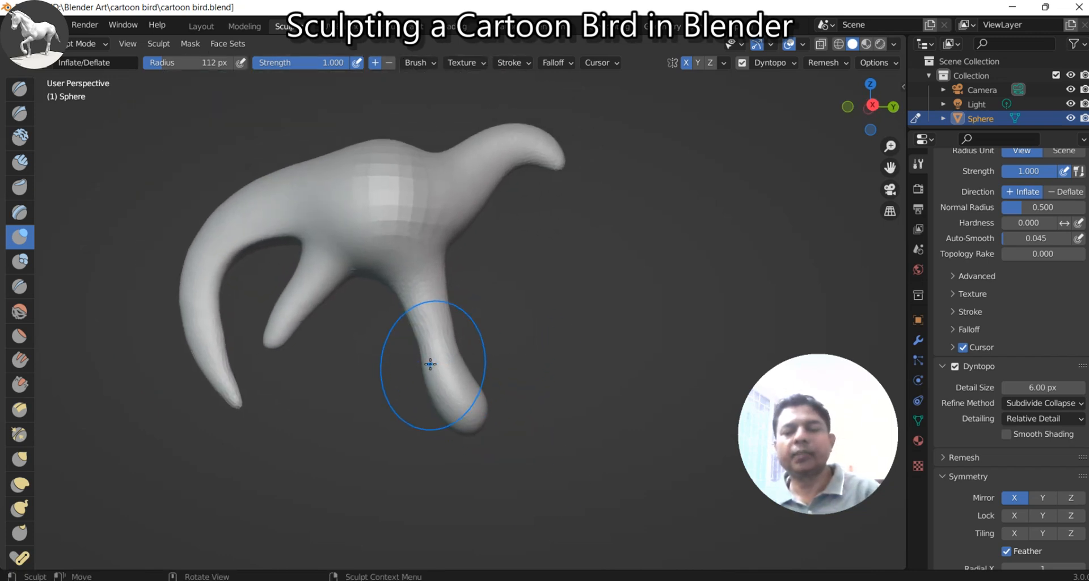
Step: Set the Snake Hook radius to 183 px, then lengthen the downward limb and bend its end away from the curved extension
{"action": "key", "text": "k"}
{"action": "key", "text": "f"}
{"action": "left_click", "coordinate": [465, 404]}
{"action": "left_click_drag", "start_coordinate": [465, 405], "coordinate": [465, 404]}
{"action": "mouse_move", "coordinate": [500, 458]}
{"action": "left_mouse_down"}
{"action": "mouse_move", "coordinate": [516, 522]}
{"action": "mouse_move", "coordinate": [482, 522]}
{"action": "mouse_move", "coordinate": [445, 417]}
{"action": "mouse_move", "coordinate": [438, 449]}
{"action": "mouse_move", "coordinate": [461, 467]}
{"action": "left_mouse_up"}
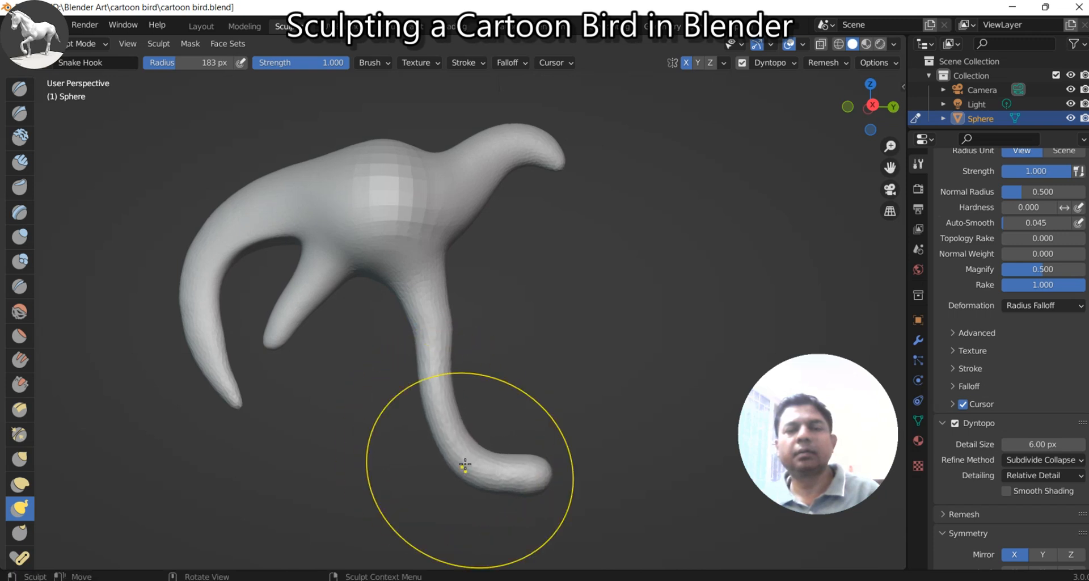
Step: Stretch the long downward limb with Snake Hook at 183 px and curl its end slightly upward
{"action": "left_click_drag", "start_coordinate": [434, 368], "coordinate": [437, 343]}
{"action": "scroll", "coordinate": [446, 366], "scroll_direction": "down", "scroll_amount": 3}
{"action": "middle_click_drag", "start_coordinate": [450, 380], "coordinate": [413, 323], "text": "shift"}
{"action": "scroll", "coordinate": [452, 357], "scroll_direction": "up", "scroll_amount": 3}
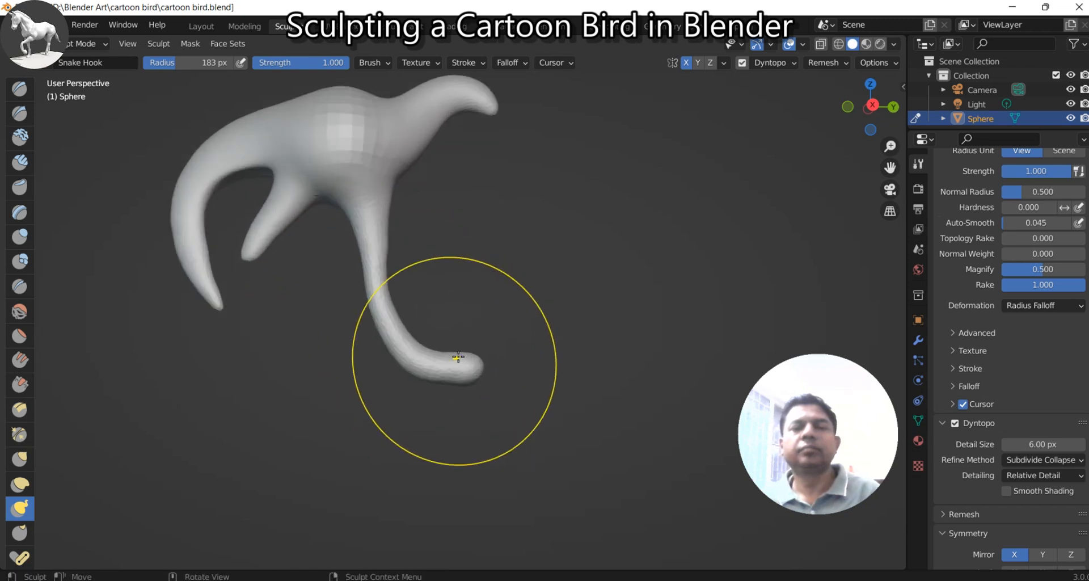
{"action": "left_click_drag", "start_coordinate": [439, 375], "coordinate": [448, 387]}
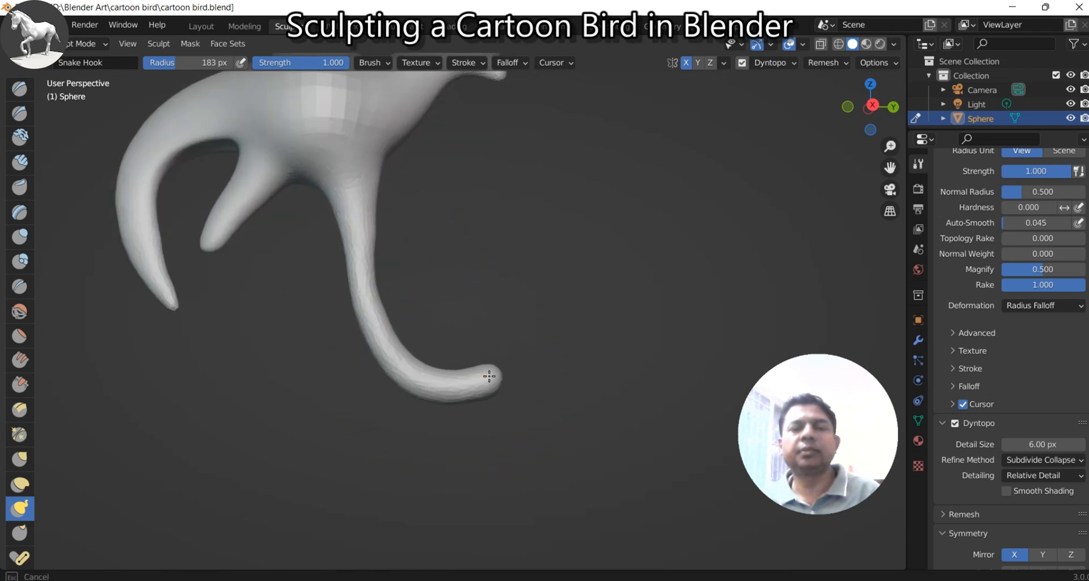
{"action": "scroll", "coordinate": [445, 340], "scroll_direction": "down", "scroll_amount": 4}
{"action": "mouse_move", "coordinate": [446, 341]}
{"action": "middle_mouse_down"}
{"action": "mouse_move", "coordinate": [452, 347]}
{"action": "mouse_move", "coordinate": [429, 341]}
{"action": "middle_mouse_up"}
{"action": "scroll", "coordinate": [426, 337], "scroll_direction": "up", "scroll_amount": 4}
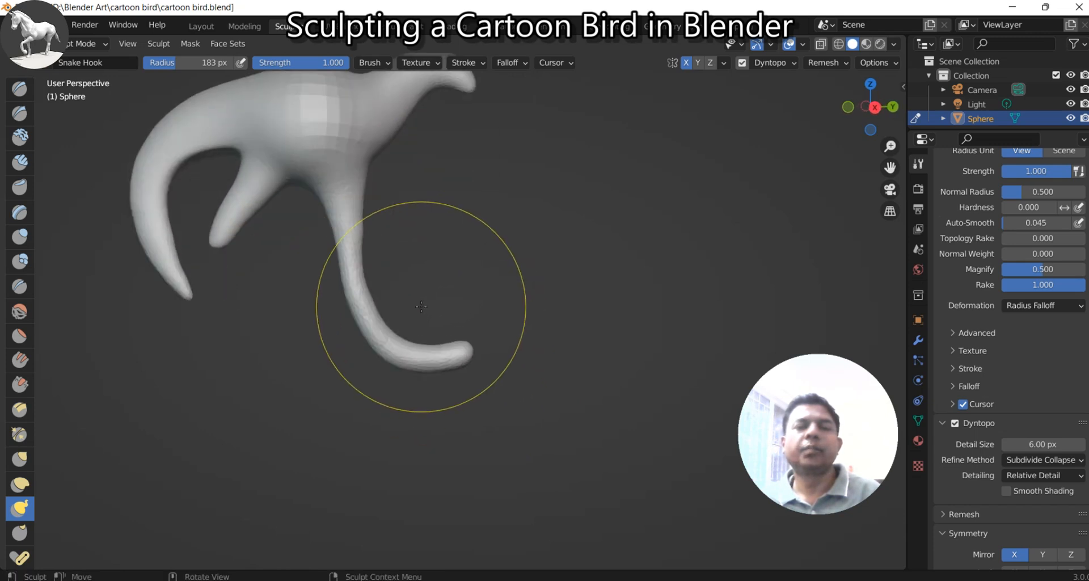
Step: Thicken the curved lower half of the long limb with the Inflate brush at 183 px radius and 1.000 strength
{"action": "scroll", "coordinate": [428, 319], "scroll_direction": "up", "scroll_amount": 2}
{"action": "scroll", "coordinate": [403, 318], "scroll_direction": "up", "scroll_amount": 1}
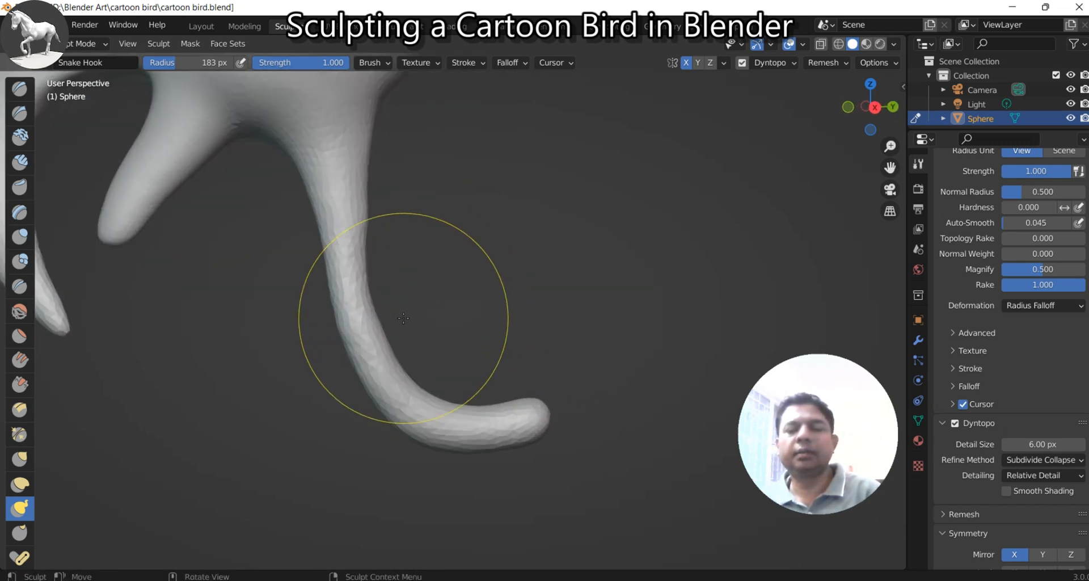
{"action": "key", "text": "i"}
{"action": "left_click_drag", "start_coordinate": [340, 286], "coordinate": [351, 277]}
{"action": "mouse_move", "coordinate": [372, 322]}
{"action": "left_mouse_down"}
{"action": "mouse_move", "coordinate": [376, 358]}
{"action": "mouse_move", "coordinate": [406, 395]}
{"action": "mouse_move", "coordinate": [437, 413]}
{"action": "mouse_move", "coordinate": [511, 414]}
{"action": "left_mouse_up"}
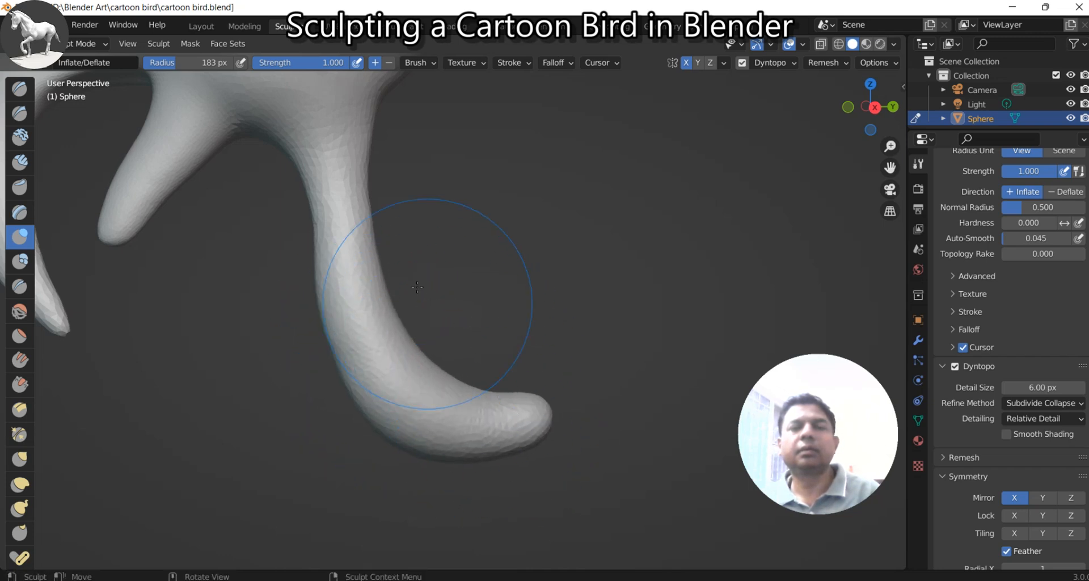
{"action": "scroll", "coordinate": [391, 292], "scroll_direction": "down", "scroll_amount": 4}
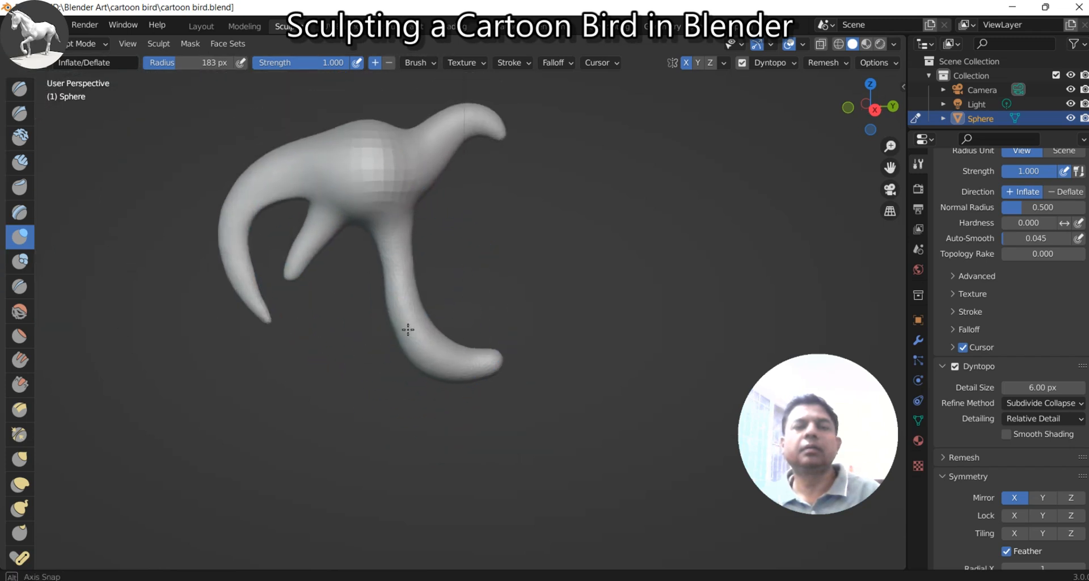
{"action": "middle_click_drag", "start_coordinate": [409, 293], "coordinate": [404, 285], "text": "shift"}
{"action": "scroll", "coordinate": [419, 309], "scroll_direction": "up", "scroll_amount": 4}
{"action": "mouse_move", "coordinate": [460, 344]}
{"action": "middle_mouse_down"}
{"action": "mouse_move", "coordinate": [441, 359]}
{"action": "mouse_move", "coordinate": [443, 389]}
{"action": "mouse_move", "coordinate": [468, 404]}
{"action": "middle_mouse_up"}
{"action": "scroll", "coordinate": [465, 357], "scroll_direction": "down", "scroll_amount": 1}
{"action": "scroll", "coordinate": [467, 356], "scroll_direction": "down", "scroll_amount": 3}
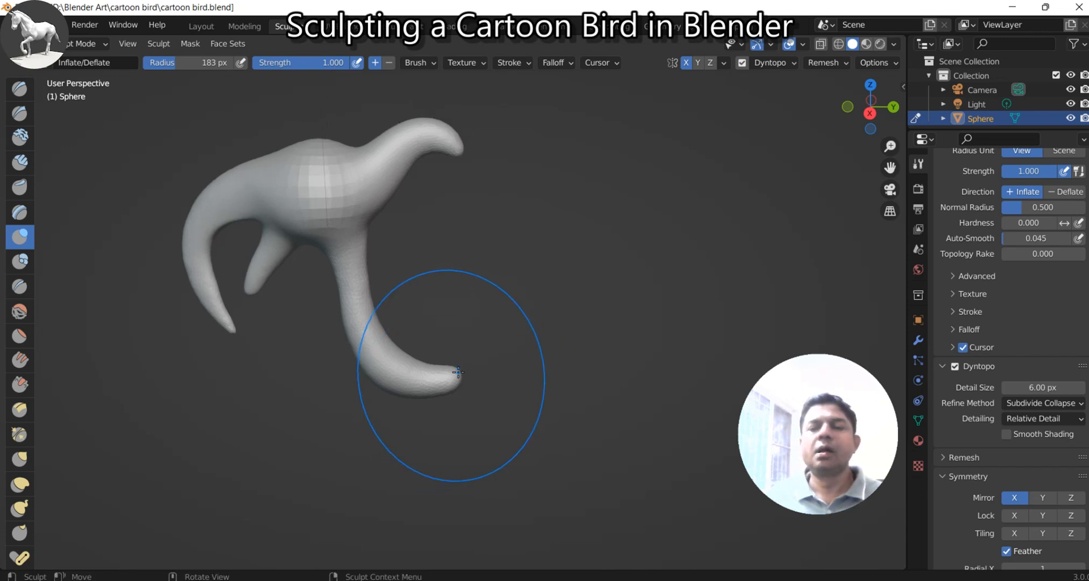
Step: Lengthen the tip of the long limb outward with Snake Hook at 183 px
{"action": "scroll", "coordinate": [458, 371], "scroll_direction": "down", "scroll_amount": 1}
{"action": "middle_click_drag", "start_coordinate": [458, 372], "coordinate": [426, 369], "text": "shift"}
{"action": "key", "text": "k"}
{"action": "scroll", "coordinate": [427, 370], "scroll_direction": "up", "scroll_amount": 2}
{"action": "mouse_move", "coordinate": [400, 390]}
{"action": "left_mouse_down"}
{"action": "mouse_move", "coordinate": [447, 404]}
{"action": "mouse_move", "coordinate": [551, 390]}
{"action": "left_mouse_up"}
Step: Inflate the extended end of the long limb into a large rounded body at 183 px radius and 1.000 strength
{"action": "middle_click_drag", "start_coordinate": [525, 400], "coordinate": [522, 376], "text": "shift"}
{"action": "scroll", "coordinate": [476, 388], "scroll_direction": "up", "scroll_amount": 2}
{"action": "key", "text": "i"}
{"action": "mouse_move", "coordinate": [431, 391]}
{"action": "left_mouse_down"}
{"action": "mouse_move", "coordinate": [536, 389]}
{"action": "mouse_move", "coordinate": [475, 401]}
{"action": "mouse_move", "coordinate": [556, 379]}
{"action": "mouse_move", "coordinate": [468, 388]}
{"action": "mouse_move", "coordinate": [521, 356]}
{"action": "left_mouse_up"}
{"action": "scroll", "coordinate": [484, 380], "scroll_direction": "down", "scroll_amount": 2}
{"action": "scroll", "coordinate": [486, 388], "scroll_direction": "up", "scroll_amount": 2}
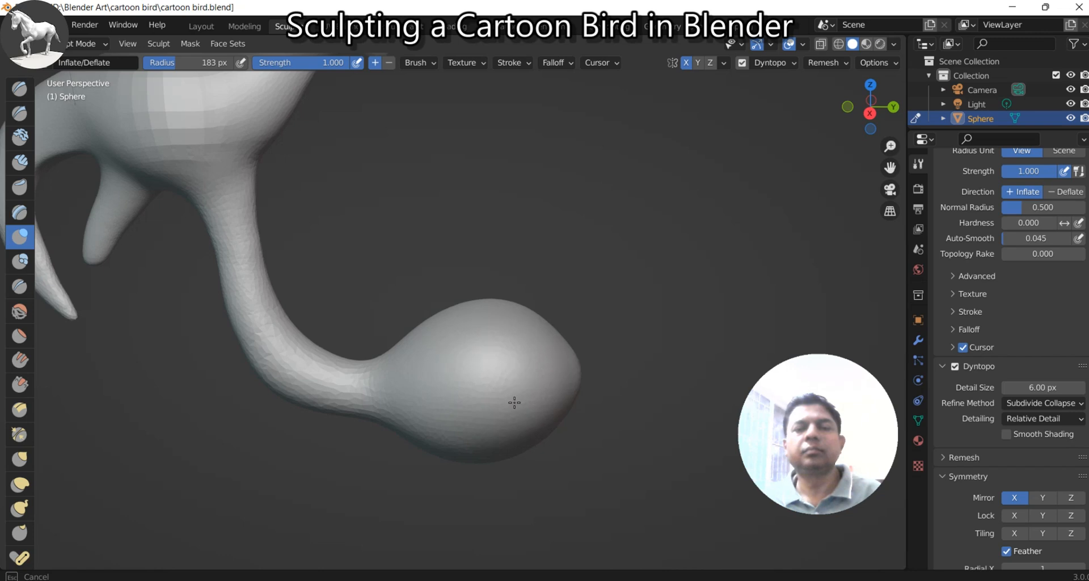
{"action": "left_click_drag", "start_coordinate": [523, 399], "coordinate": [428, 399]}
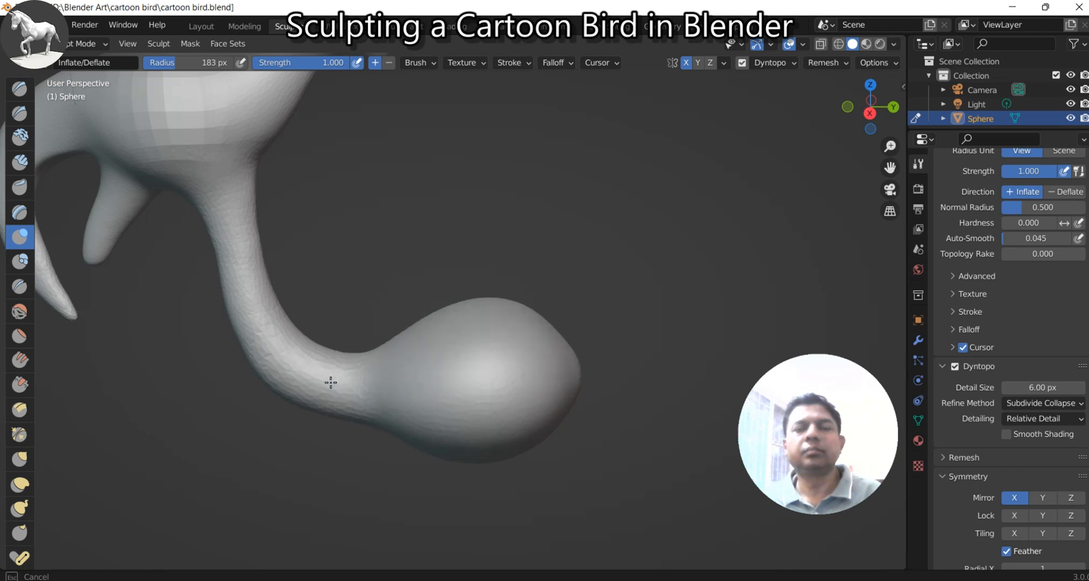
{"action": "scroll", "coordinate": [332, 378], "scroll_direction": "down", "scroll_amount": 4}
{"action": "middle_click_drag", "start_coordinate": [363, 374], "coordinate": [397, 362]}
{"action": "middle_click_drag", "start_coordinate": [478, 396], "coordinate": [420, 500]}
{"action": "scroll", "coordinate": [475, 352], "scroll_direction": "up", "scroll_amount": 6}
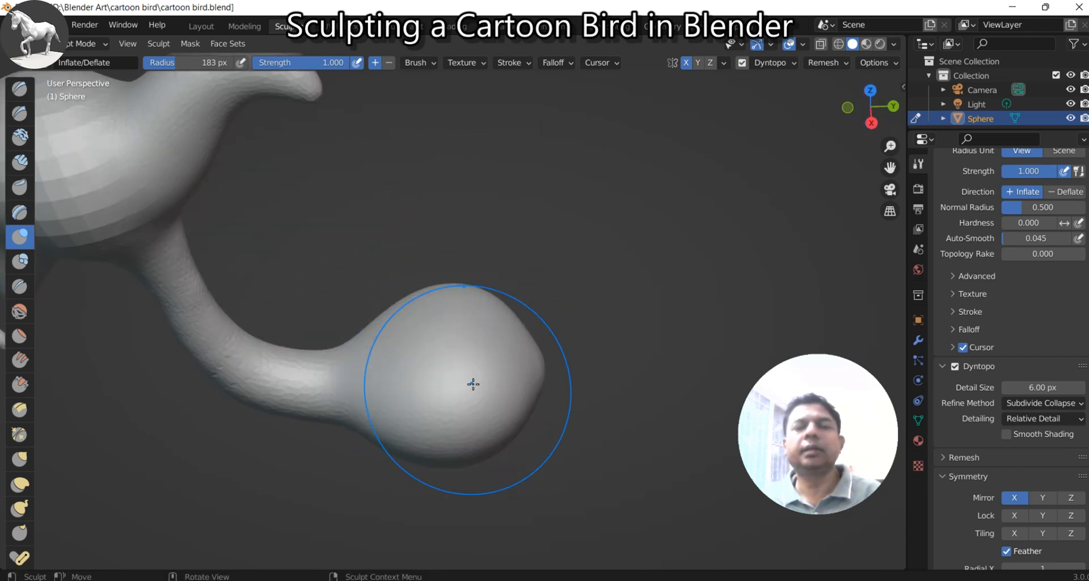
Step: Pull a short, blunt tail outward from the far end of the rounded body with Snake Hook at 183 px
{"action": "key", "text": "k"}
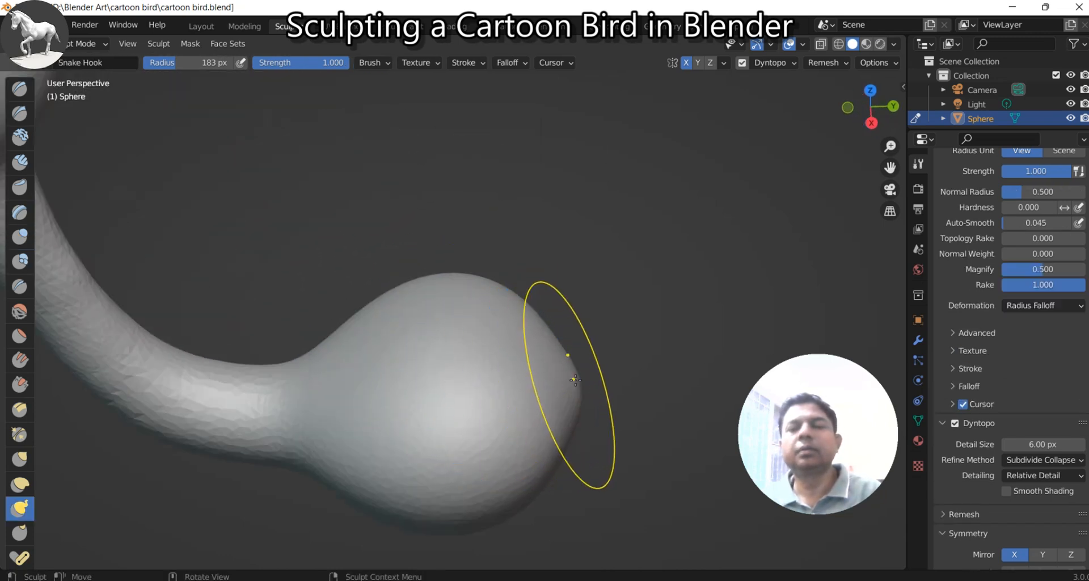
{"action": "mouse_move", "coordinate": [577, 380]}
{"action": "left_mouse_down"}
{"action": "mouse_move", "coordinate": [603, 366]}
{"action": "mouse_move", "coordinate": [640, 371]}
{"action": "left_mouse_up"}
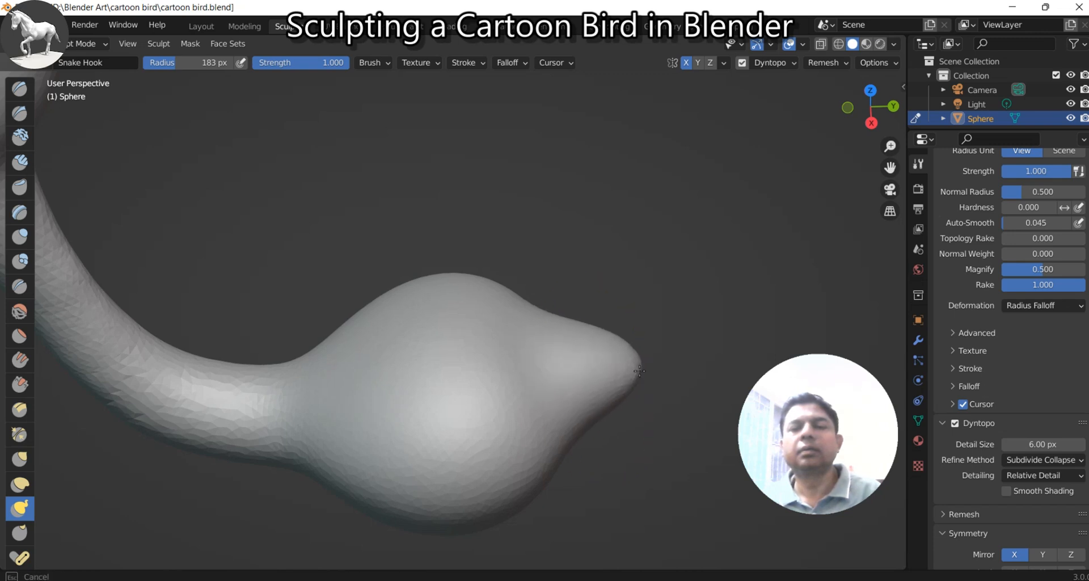
{"action": "scroll", "coordinate": [605, 342], "scroll_direction": "down", "scroll_amount": 3}
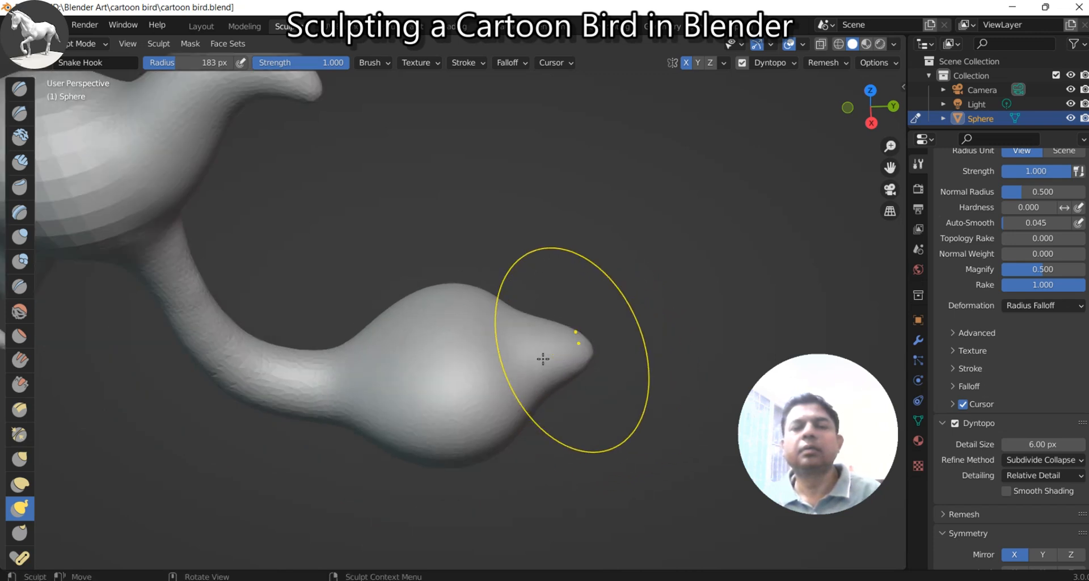
{"action": "middle_click_drag", "start_coordinate": [539, 358], "coordinate": [432, 355]}
{"action": "mouse_move", "coordinate": [426, 416]}
{"action": "middle_mouse_down"}
{"action": "mouse_move", "coordinate": [529, 330]}
{"action": "mouse_move", "coordinate": [465, 352]}
{"action": "mouse_move", "coordinate": [430, 346]}
{"action": "mouse_move", "coordinate": [418, 357]}
{"action": "mouse_move", "coordinate": [394, 346]}
{"action": "mouse_move", "coordinate": [427, 342]}
{"action": "mouse_move", "coordinate": [419, 356]}
{"action": "middle_mouse_up"}
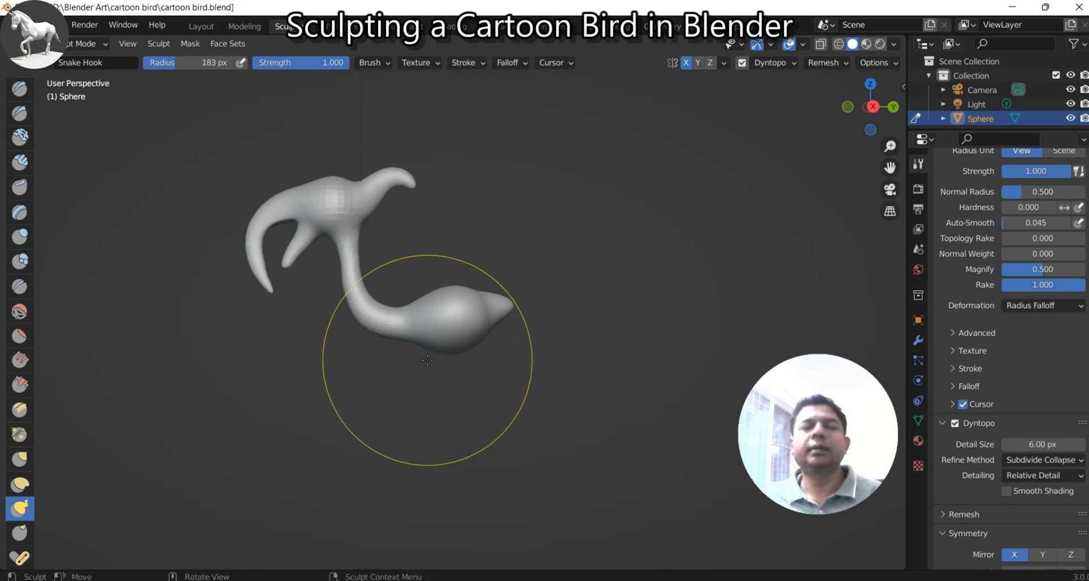
Step: Set the Snake Hook radius to 88 px and pull a tapered upper leg diagonally down from the underside of the rounded body
{"action": "scroll", "coordinate": [429, 368], "scroll_direction": "up", "scroll_amount": 3}
{"action": "middle_click_drag", "start_coordinate": [439, 371], "coordinate": [430, 343]}
{"action": "scroll", "coordinate": [435, 333], "scroll_direction": "up", "scroll_amount": 3}
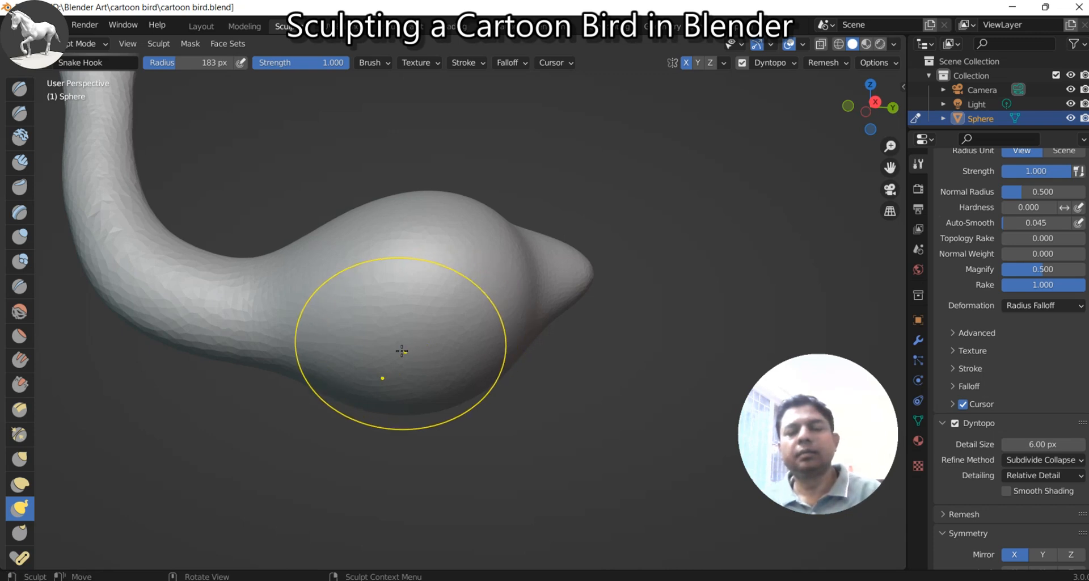
{"action": "key", "text": "f"}
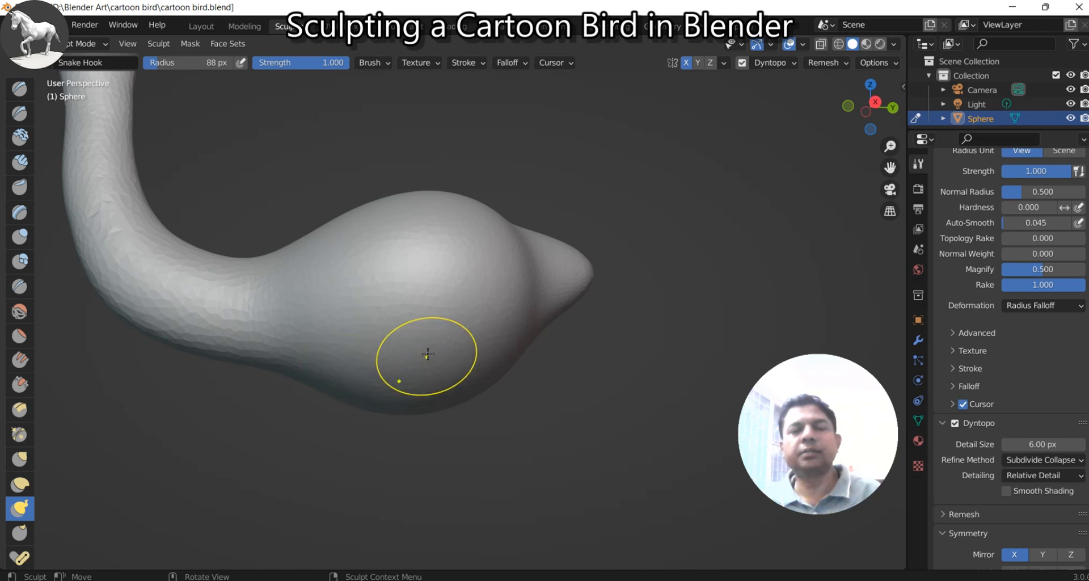
{"action": "middle_click_drag", "start_coordinate": [429, 369], "coordinate": [439, 428]}
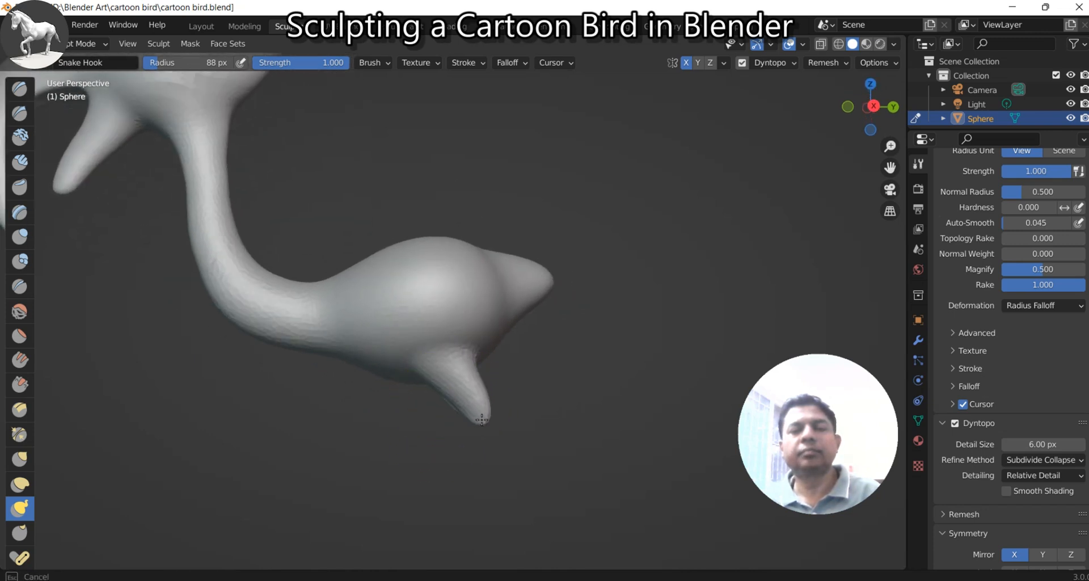
{"action": "left_click_drag", "start_coordinate": [482, 420], "coordinate": [484, 422]}
{"action": "scroll", "coordinate": [485, 423], "scroll_direction": "down", "scroll_amount": 2}
{"action": "middle_click_drag", "start_coordinate": [438, 444], "coordinate": [411, 412], "text": "shift"}
{"action": "scroll", "coordinate": [436, 370], "scroll_direction": "up", "scroll_amount": 2}
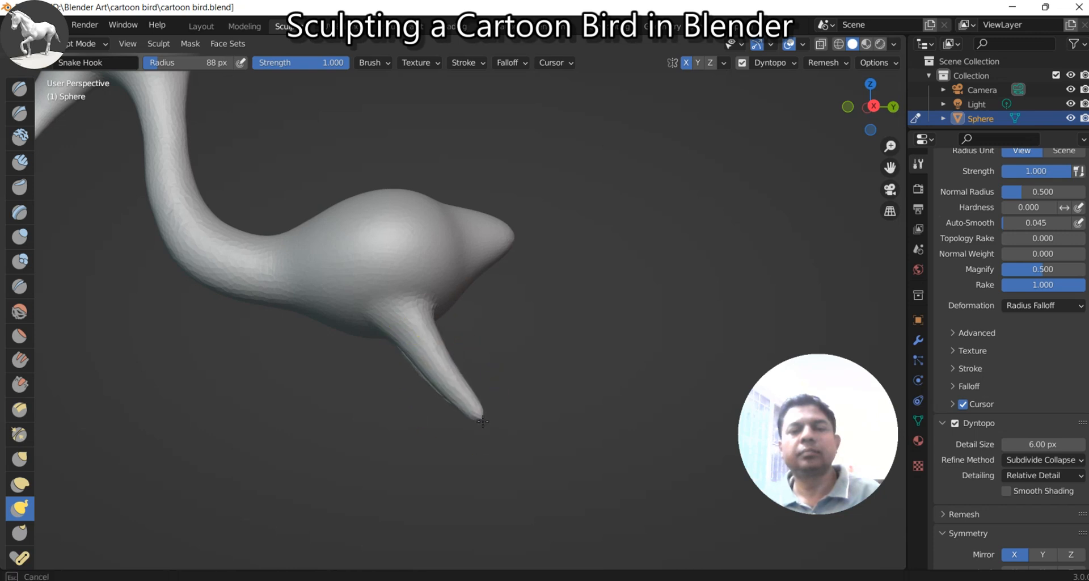
Step: Set the Snake Hook radius to 159 px and draw a thin lower leg straight down from the end of the upper leg
{"action": "scroll", "coordinate": [490, 429], "scroll_direction": "down", "scroll_amount": 3}
{"action": "mouse_move", "coordinate": [462, 454]}
{"action": "middle_mouse_down"}
{"action": "mouse_move", "coordinate": [518, 393]}
{"action": "mouse_move", "coordinate": [428, 401]}
{"action": "middle_mouse_up"}
{"action": "scroll", "coordinate": [428, 400], "scroll_direction": "up", "scroll_amount": 7}
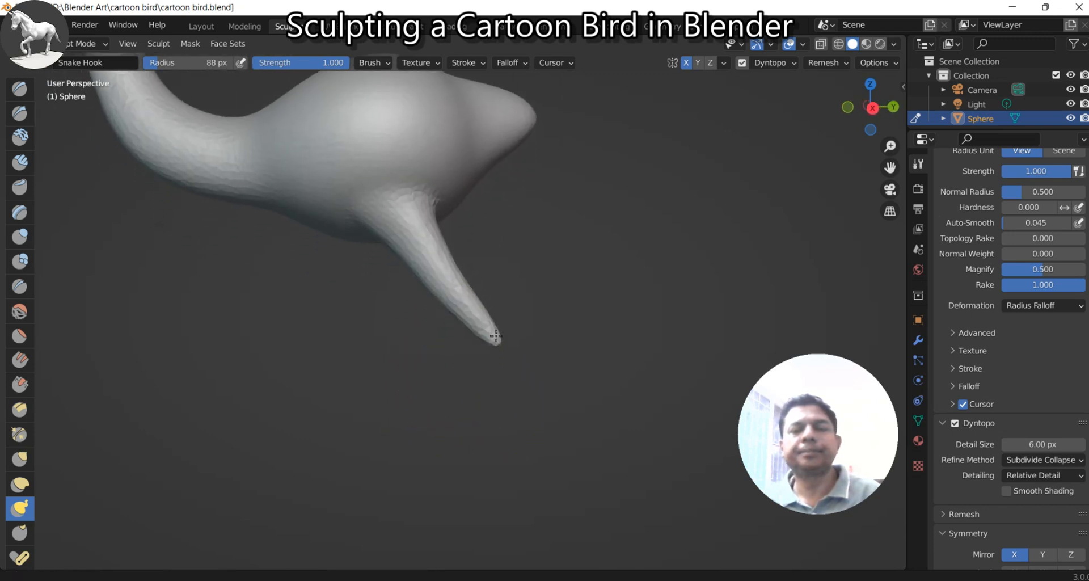
{"action": "left_click", "coordinate": [535, 342]}
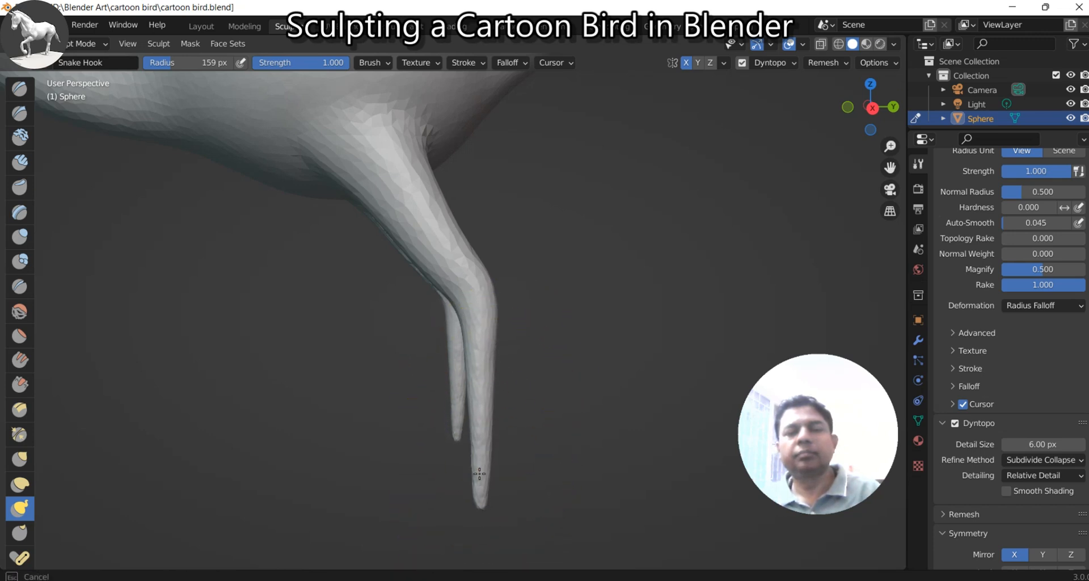
{"action": "scroll", "coordinate": [477, 534], "scroll_direction": "down", "scroll_amount": 8}
{"action": "middle_click_drag", "start_coordinate": [414, 449], "coordinate": [429, 383]}
{"action": "scroll", "coordinate": [422, 397], "scroll_direction": "up", "scroll_amount": 8}
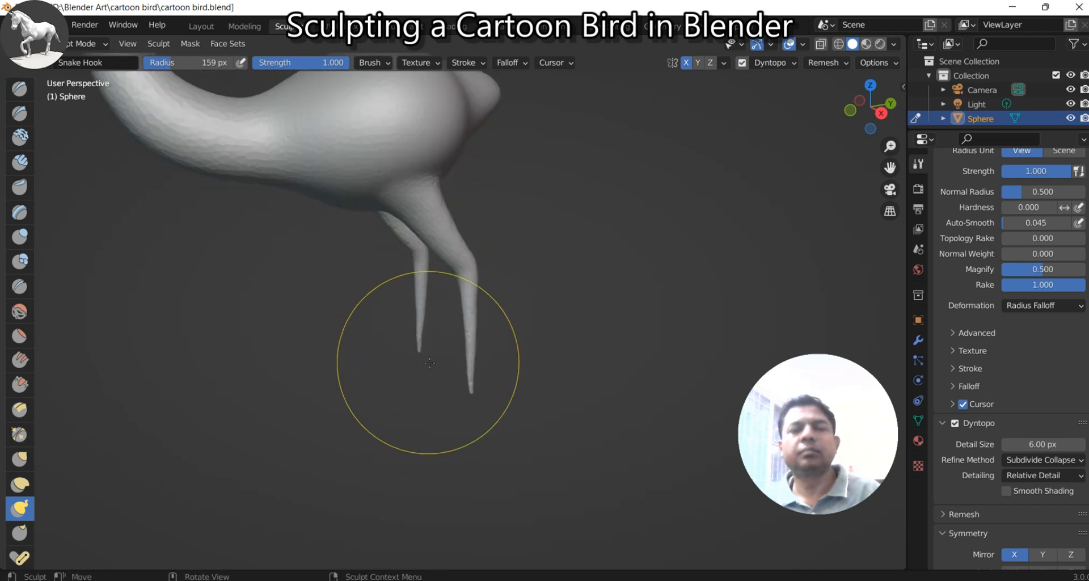
Step: Thicken the thin lower ends of both legs with the Inflate brush at 159 px radius and 1.000 strength
{"action": "scroll", "coordinate": [436, 345], "scroll_direction": "up", "scroll_amount": 2}
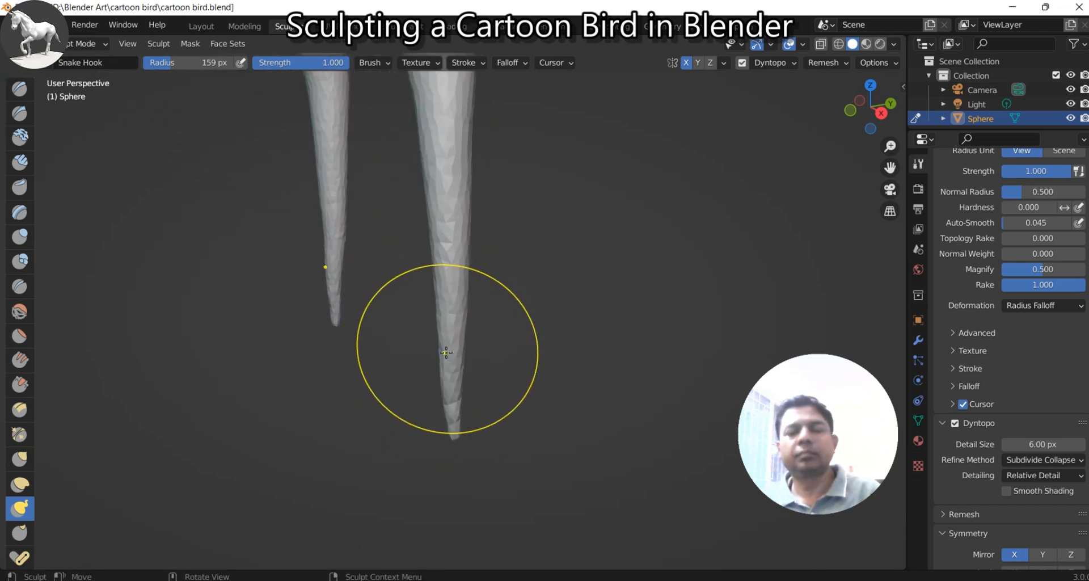
{"action": "key", "text": "i"}
{"action": "left_click_drag", "start_coordinate": [447, 301], "coordinate": [459, 329]}
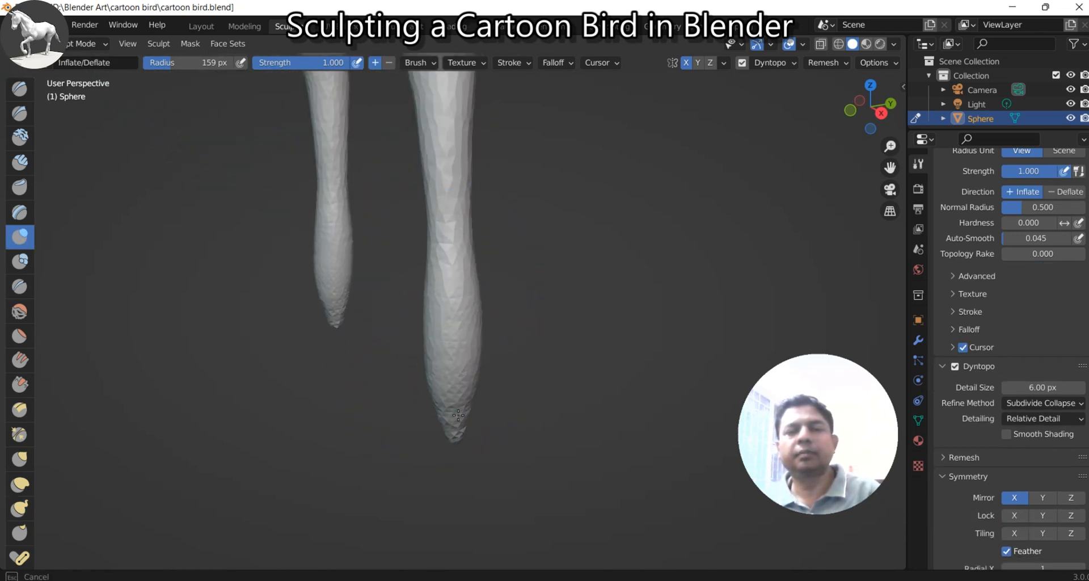
{"action": "middle_click_drag", "start_coordinate": [456, 392], "coordinate": [361, 324]}
{"action": "mouse_move", "coordinate": [361, 324]}
{"action": "left_mouse_down"}
{"action": "mouse_move", "coordinate": [357, 261]}
{"action": "mouse_move", "coordinate": [360, 270]}
{"action": "left_mouse_up"}
Step: Inflate the knee joints into round bulges and thicken the shins just below them at 159 px radius
{"action": "scroll", "coordinate": [360, 270], "scroll_direction": "down", "scroll_amount": 2}
{"action": "middle_click_drag", "start_coordinate": [360, 270], "coordinate": [409, 342], "text": "shift"}
{"action": "left_click_drag", "start_coordinate": [409, 342], "coordinate": [396, 309]}
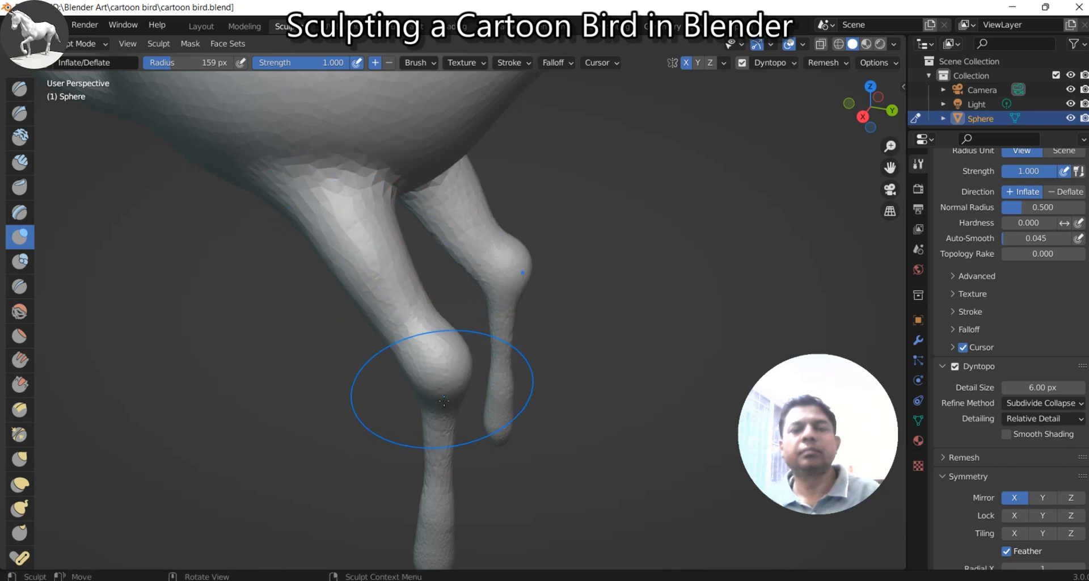
{"action": "middle_click_drag", "start_coordinate": [439, 397], "coordinate": [399, 387]}
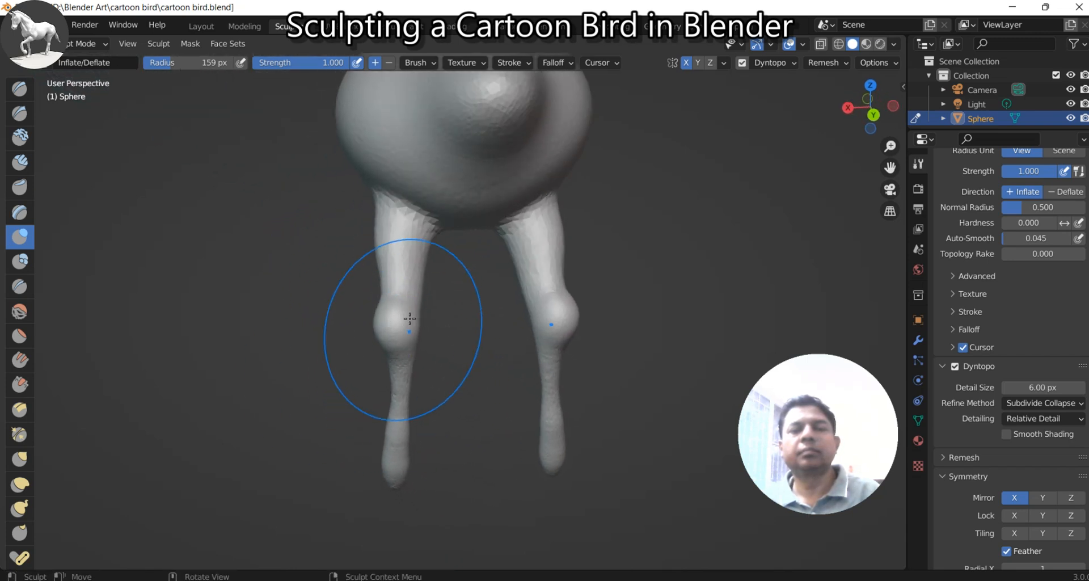
{"action": "scroll", "coordinate": [399, 393], "scroll_direction": "up", "scroll_amount": 3}
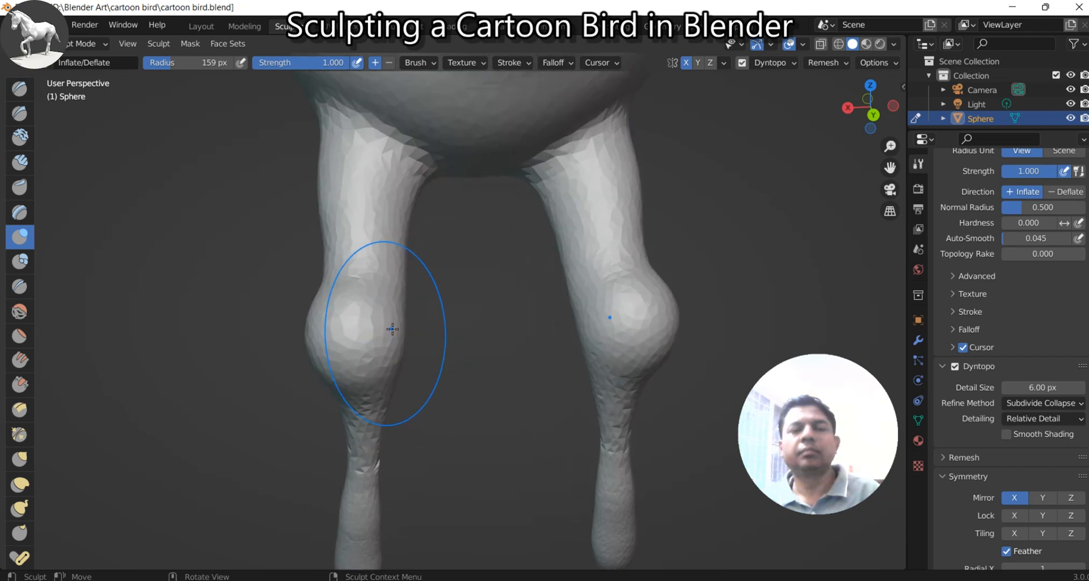
{"action": "left_click_drag", "start_coordinate": [376, 449], "coordinate": [371, 475]}
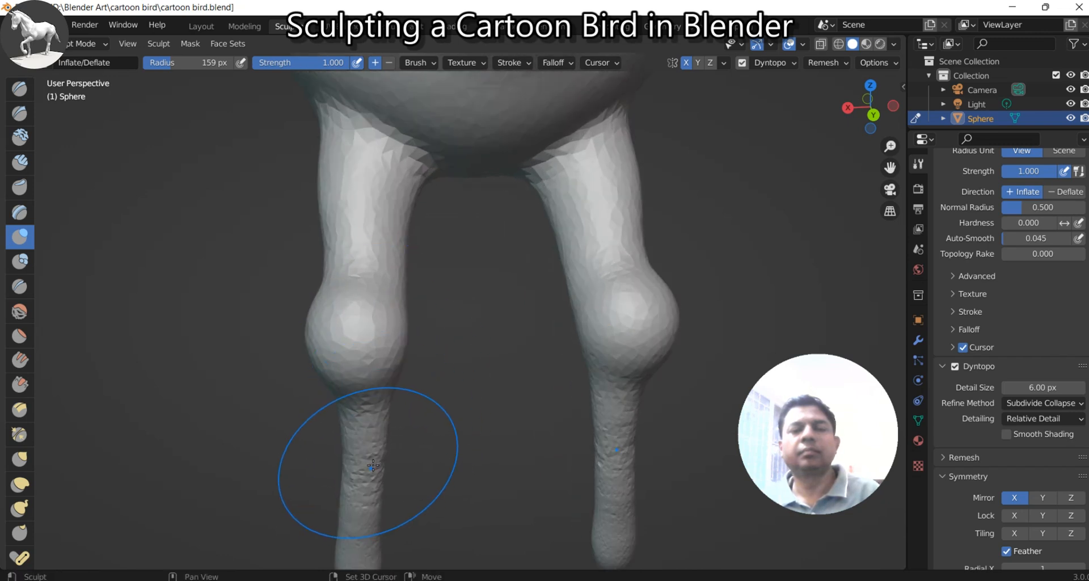
Step: Set the Inflate brush radius to 254 px and swell the lower ends of the legs into large round balls for the feet
{"action": "scroll", "coordinate": [378, 452], "scroll_direction": "down", "scroll_amount": 5}
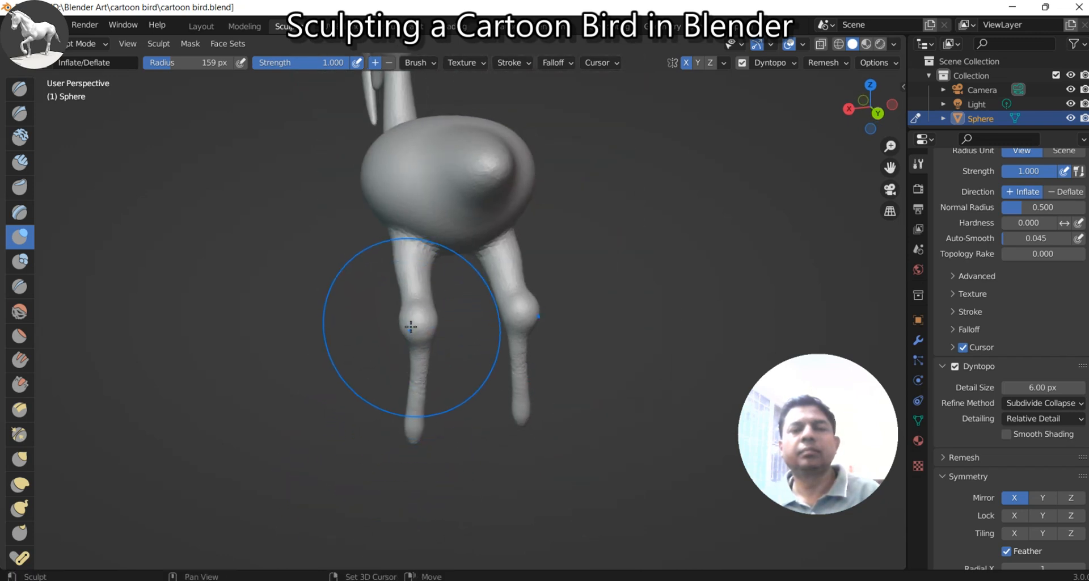
{"action": "middle_click_drag", "start_coordinate": [411, 326], "coordinate": [477, 368]}
{"action": "middle_click_drag", "start_coordinate": [446, 407], "coordinate": [414, 360], "text": "shift"}
{"action": "scroll", "coordinate": [442, 364], "scroll_direction": "up", "scroll_amount": 5}
{"action": "scroll", "coordinate": [431, 363], "scroll_direction": "up", "scroll_amount": 6}
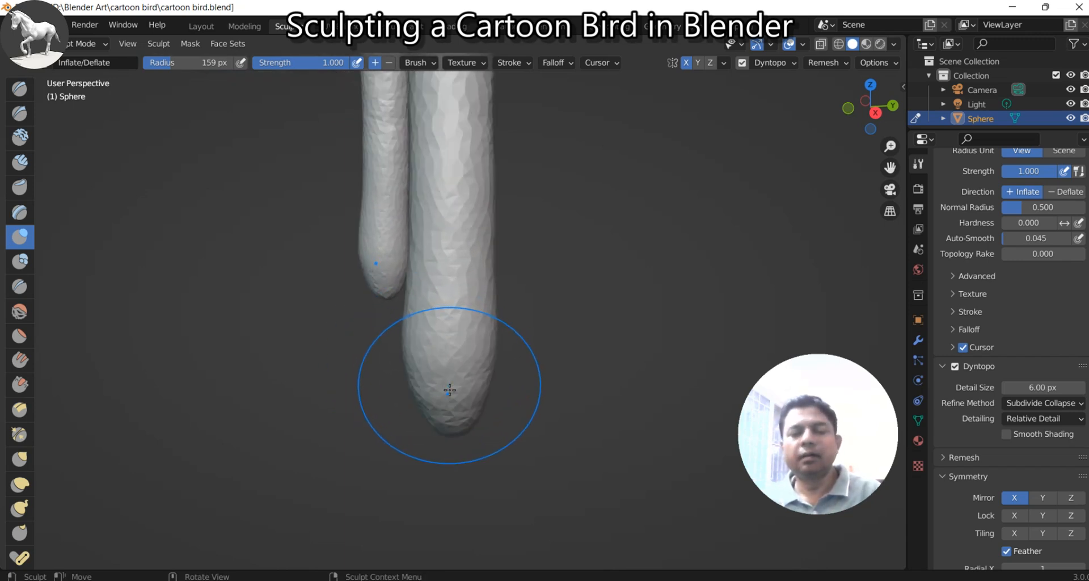
{"action": "key", "text": "f"}
{"action": "left_click", "coordinate": [501, 379]}
{"action": "mouse_move", "coordinate": [458, 418]}
{"action": "left_mouse_down"}
{"action": "mouse_move", "coordinate": [444, 424]}
{"action": "mouse_move", "coordinate": [466, 393]}
{"action": "left_mouse_up"}
{"action": "middle_click_drag", "start_coordinate": [475, 372], "coordinate": [514, 341]}
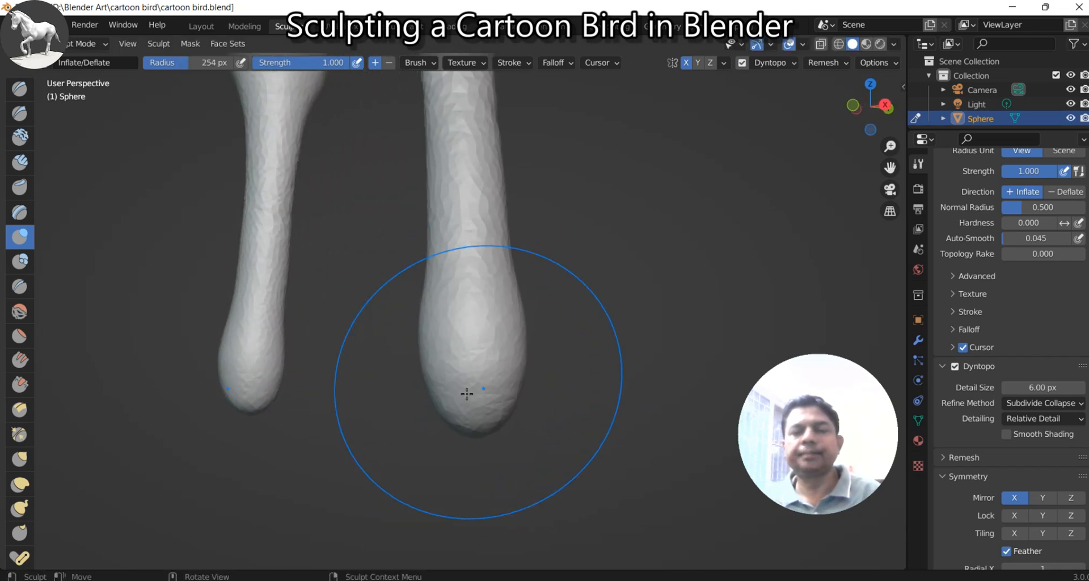
{"action": "left_click_drag", "start_coordinate": [480, 384], "coordinate": [439, 412]}
{"action": "left_click_drag", "start_coordinate": [473, 369], "coordinate": [452, 398]}
{"action": "middle_click_drag", "start_coordinate": [453, 396], "coordinate": [507, 395]}
{"action": "mouse_move", "coordinate": [494, 395]}
{"action": "left_mouse_down"}
{"action": "mouse_move", "coordinate": [457, 424]}
{"action": "mouse_move", "coordinate": [446, 405]}
{"action": "mouse_move", "coordinate": [495, 413]}
{"action": "mouse_move", "coordinate": [515, 401]}
{"action": "mouse_move", "coordinate": [473, 401]}
{"action": "mouse_move", "coordinate": [501, 409]}
{"action": "left_mouse_up"}
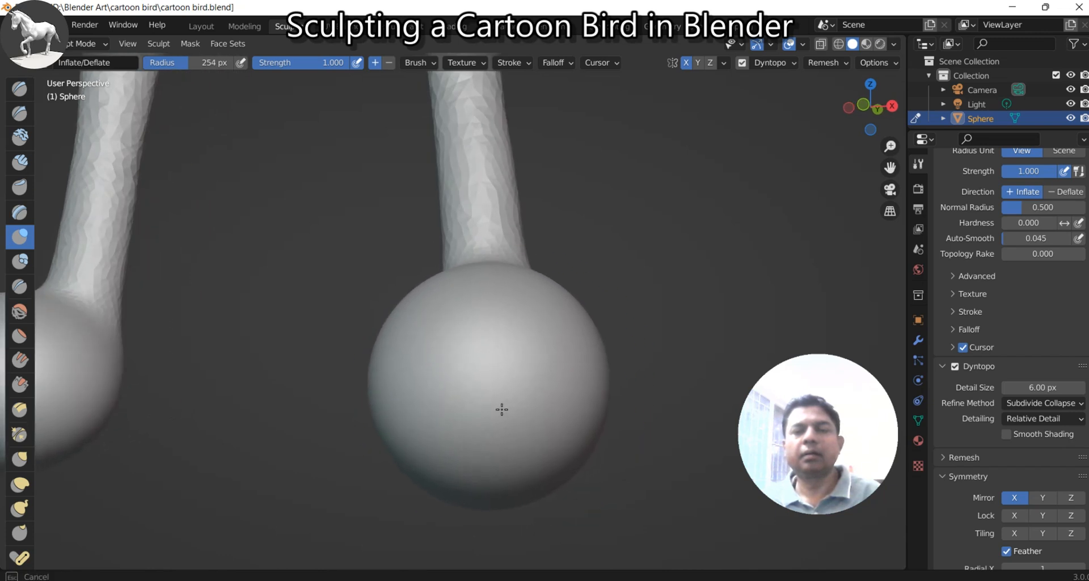
Step: Pull a pointed toe out of the lower part of the foot ball with Snake Hook at 254 px
{"action": "scroll", "coordinate": [494, 404], "scroll_direction": "down", "scroll_amount": 5}
{"action": "mouse_move", "coordinate": [444, 372]}
{"action": "middle_mouse_down"}
{"action": "mouse_move", "coordinate": [472, 183]}
{"action": "mouse_move", "coordinate": [495, 290]}
{"action": "mouse_move", "coordinate": [461, 359]}
{"action": "mouse_move", "coordinate": [468, 430]}
{"action": "mouse_move", "coordinate": [464, 365]}
{"action": "mouse_move", "coordinate": [453, 362]}
{"action": "middle_mouse_up"}
{"action": "scroll", "coordinate": [494, 317], "scroll_direction": "up", "scroll_amount": 2}
{"action": "scroll", "coordinate": [453, 362], "scroll_direction": "up", "scroll_amount": 1}
{"action": "scroll", "coordinate": [460, 363], "scroll_direction": "up", "scroll_amount": 2}
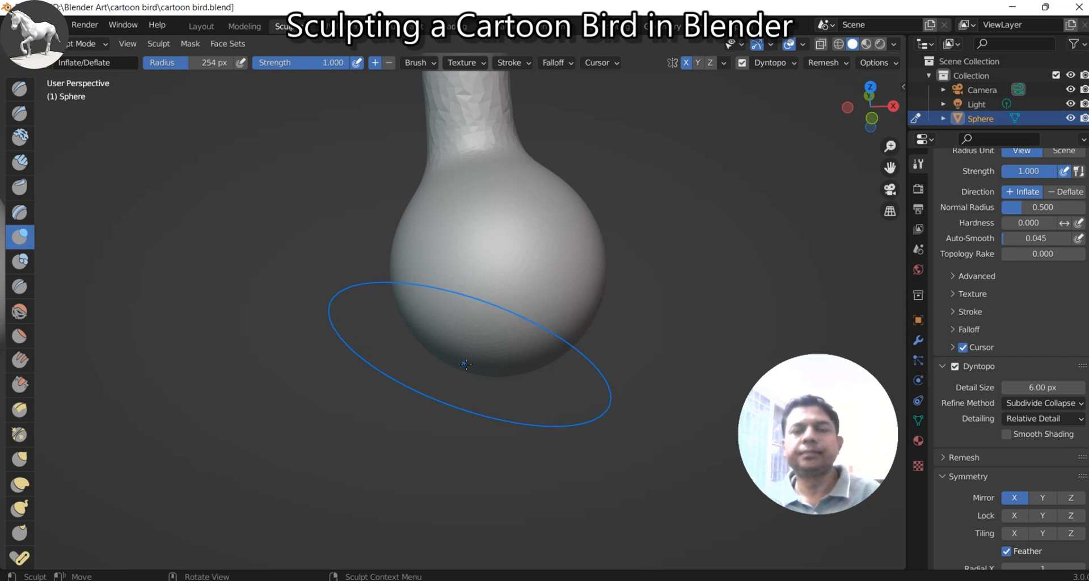
{"action": "key", "text": "k"}
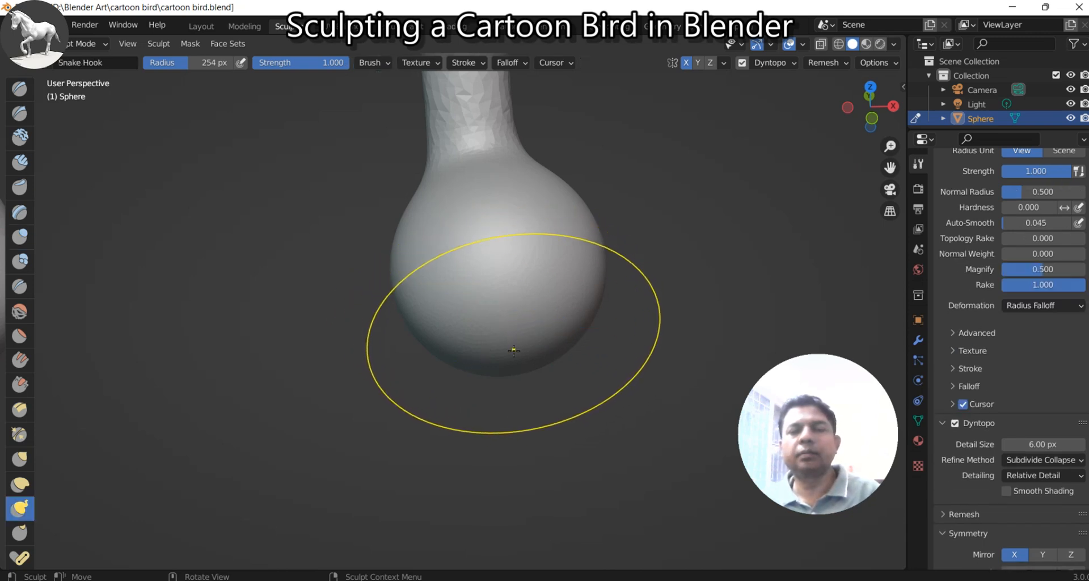
{"action": "mouse_move", "coordinate": [516, 352]}
{"action": "left_mouse_down"}
{"action": "mouse_move", "coordinate": [561, 501]}
{"action": "mouse_move", "coordinate": [554, 539]}
{"action": "left_mouse_up"}
Step: Examine the leg and the pointed foot up close in the right orthographic view
{"action": "middle_click_drag", "start_coordinate": [540, 450], "coordinate": [333, 361]}
{"action": "key", "text": "KP_3"}
{"action": "scroll", "coordinate": [397, 356], "scroll_direction": "down", "scroll_amount": 4}
{"action": "middle_click_drag", "start_coordinate": [424, 349], "coordinate": [429, 388]}
{"action": "key", "text": "KP_3"}
{"action": "middle_click_drag", "start_coordinate": [422, 296], "coordinate": [418, 392], "text": "shift"}
{"action": "scroll", "coordinate": [418, 374], "scroll_direction": "down", "scroll_amount": 4}
{"action": "middle_click_drag", "start_coordinate": [431, 349], "coordinate": [461, 499], "text": "shift"}
{"action": "scroll", "coordinate": [498, 427], "scroll_direction": "up", "scroll_amount": 4}
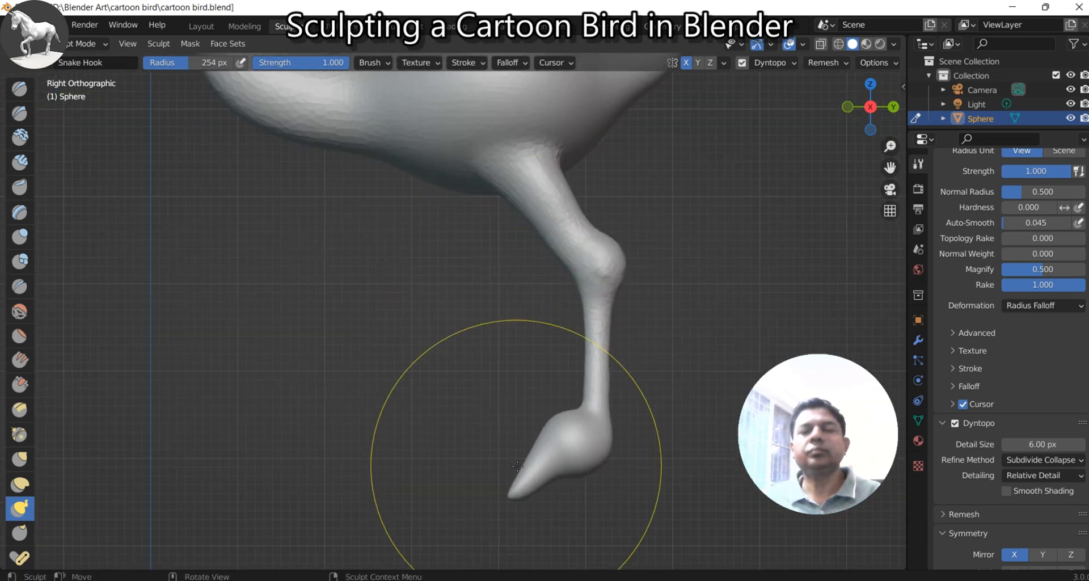
{"action": "middle_click_drag", "start_coordinate": [535, 483], "coordinate": [503, 353], "text": "shift"}
{"action": "scroll", "coordinate": [503, 450], "scroll_direction": "up", "scroll_amount": 3}
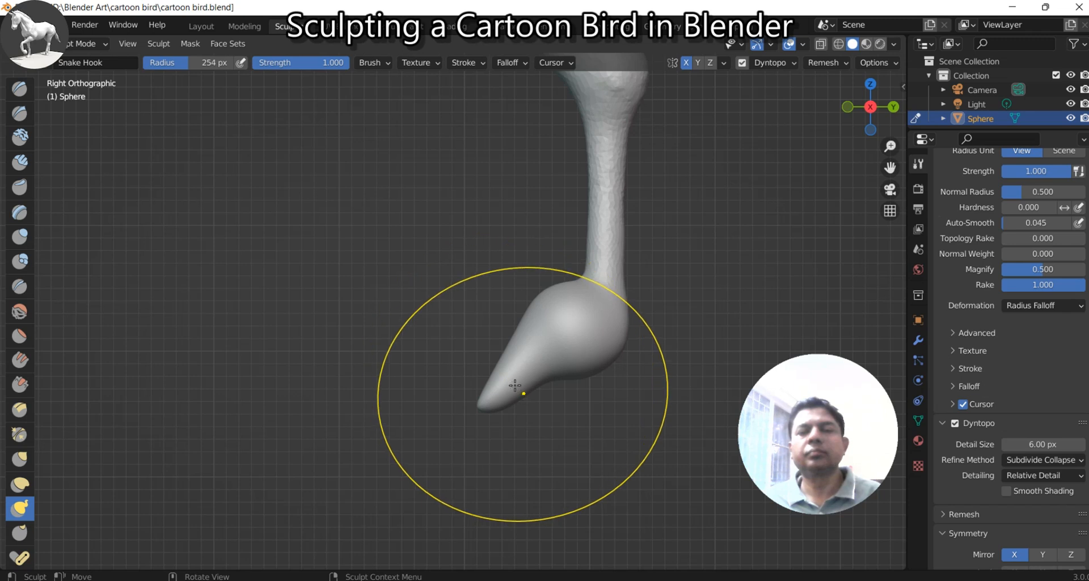
Step: Draw the foot's pointed tip forward into a long, downward-curving front toe with Snake Hook at 254 px
{"action": "middle_click_drag", "start_coordinate": [518, 454], "coordinate": [508, 383], "text": "shift"}
{"action": "scroll", "coordinate": [506, 380], "scroll_direction": "up", "scroll_amount": 2}
{"action": "mouse_move", "coordinate": [509, 416]}
{"action": "left_mouse_down"}
{"action": "mouse_move", "coordinate": [420, 377]}
{"action": "mouse_move", "coordinate": [326, 387]}
{"action": "mouse_move", "coordinate": [294, 408]}
{"action": "left_mouse_up"}
{"action": "left_click_drag", "start_coordinate": [390, 352], "coordinate": [384, 348]}
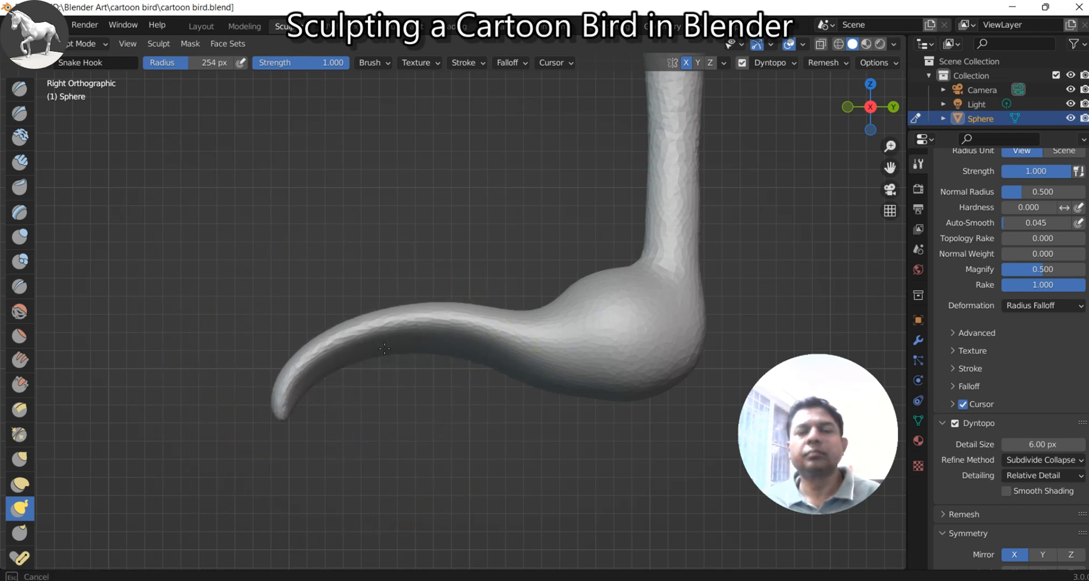
{"action": "left_click_drag", "start_coordinate": [260, 411], "coordinate": [262, 412]}
Step: Thicken the base and length of the front toe with the Inflate brush at 254 px
{"action": "mouse_move", "coordinate": [262, 412]}
{"action": "middle_mouse_down"}
{"action": "mouse_move", "coordinate": [452, 418]}
{"action": "mouse_move", "coordinate": [472, 381]}
{"action": "middle_mouse_up"}
{"action": "scroll", "coordinate": [472, 381], "scroll_direction": "down", "scroll_amount": 5}
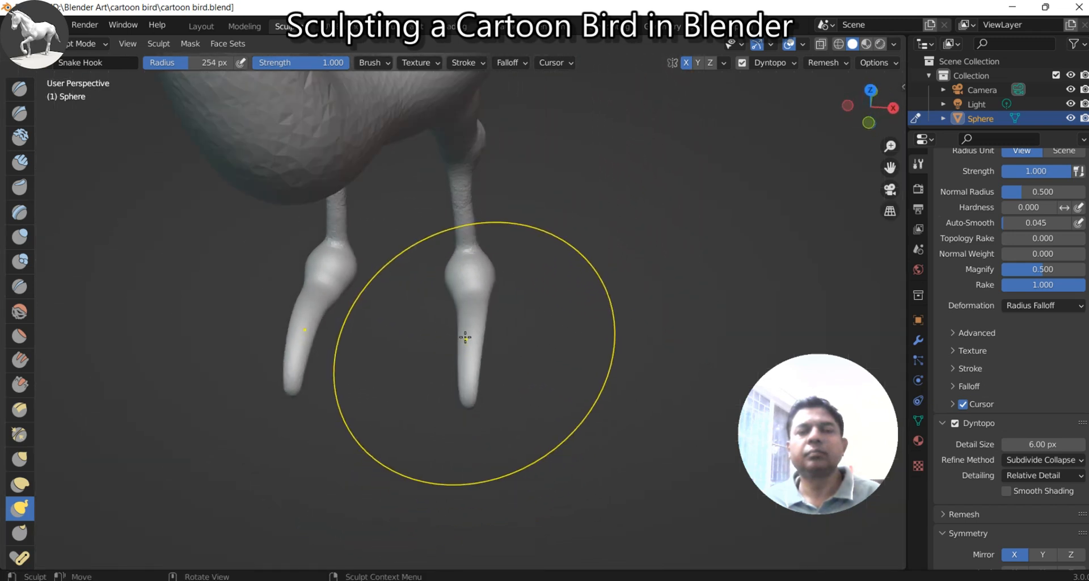
{"action": "mouse_move", "coordinate": [431, 340]}
{"action": "middle_mouse_down"}
{"action": "mouse_move", "coordinate": [329, 304]}
{"action": "mouse_move", "coordinate": [306, 266]}
{"action": "middle_mouse_up"}
{"action": "scroll", "coordinate": [401, 311], "scroll_direction": "up", "scroll_amount": 6}
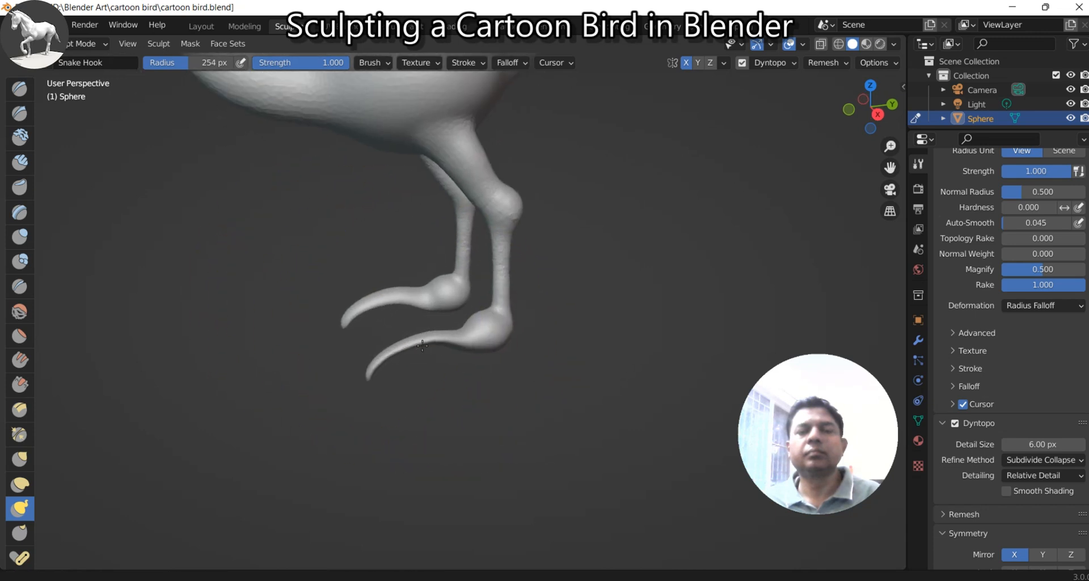
{"action": "middle_click_drag", "start_coordinate": [426, 344], "coordinate": [442, 328]}
{"action": "scroll", "coordinate": [492, 324], "scroll_direction": "up", "scroll_amount": 5}
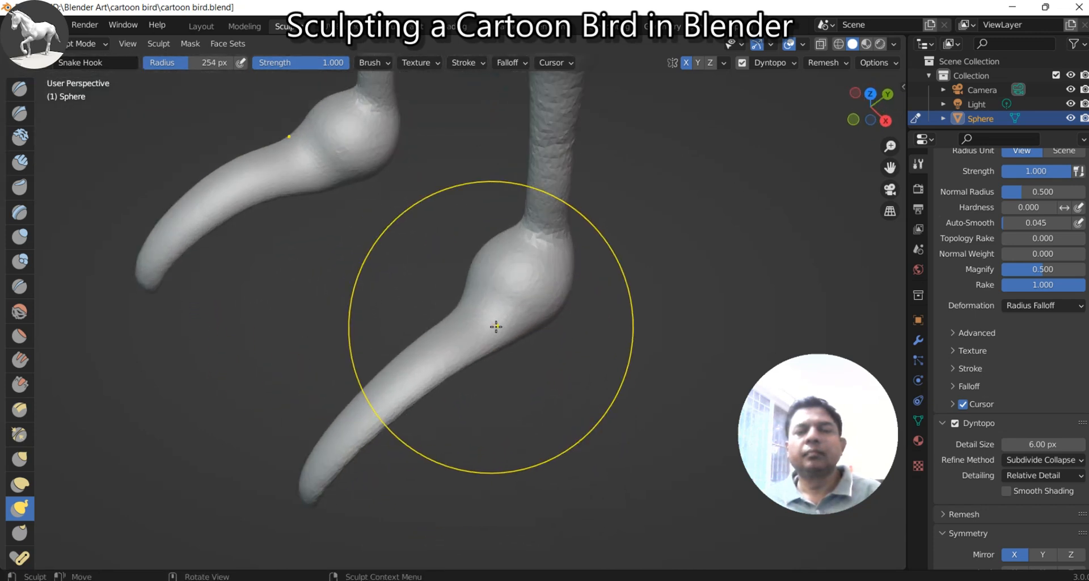
{"action": "left_click_drag", "start_coordinate": [495, 318], "coordinate": [457, 348]}
{"action": "key", "text": "i"}
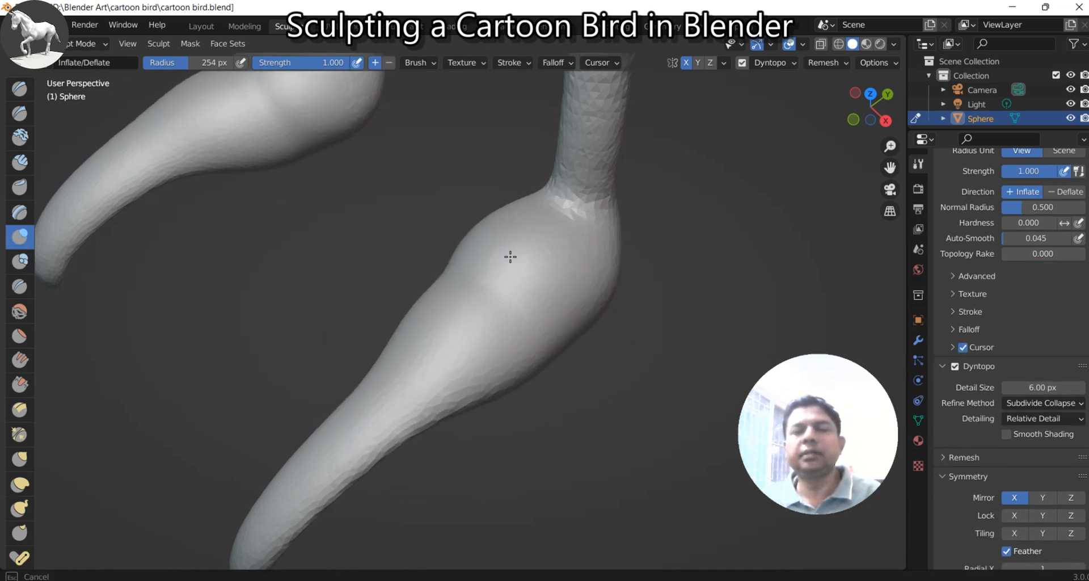
{"action": "left_click_drag", "start_coordinate": [439, 352], "coordinate": [367, 414]}
Step: Swell the middle and heel of the foot with further Inflate strokes at 254 px
{"action": "scroll", "coordinate": [381, 381], "scroll_direction": "down", "scroll_amount": 2}
{"action": "mouse_move", "coordinate": [392, 358]}
{"action": "middle_mouse_down"}
{"action": "mouse_move", "coordinate": [418, 323]}
{"action": "mouse_move", "coordinate": [428, 367]}
{"action": "mouse_move", "coordinate": [440, 347]}
{"action": "middle_mouse_up"}
{"action": "mouse_move", "coordinate": [437, 358]}
{"action": "left_mouse_down"}
{"action": "mouse_move", "coordinate": [459, 301]}
{"action": "mouse_move", "coordinate": [453, 321]}
{"action": "left_mouse_up"}
{"action": "left_click_drag", "start_coordinate": [487, 259], "coordinate": [486, 278]}
{"action": "scroll", "coordinate": [486, 297], "scroll_direction": "down", "scroll_amount": 2}
{"action": "mouse_move", "coordinate": [486, 296]}
{"action": "middle_mouse_down"}
{"action": "mouse_move", "coordinate": [462, 304]}
{"action": "mouse_move", "coordinate": [476, 310]}
{"action": "mouse_move", "coordinate": [440, 256]}
{"action": "mouse_move", "coordinate": [486, 287]}
{"action": "mouse_move", "coordinate": [505, 323]}
{"action": "mouse_move", "coordinate": [515, 305]}
{"action": "mouse_move", "coordinate": [504, 317]}
{"action": "middle_mouse_up"}
{"action": "scroll", "coordinate": [495, 316], "scroll_direction": "up", "scroll_amount": 2}
{"action": "scroll", "coordinate": [495, 306], "scroll_direction": "up", "scroll_amount": 2}
{"action": "left_click_drag", "start_coordinate": [491, 342], "coordinate": [532, 348]}
Step: Pull a downward-curving rear toe out of the heel with Snake Hook at 254 px
{"action": "mouse_move", "coordinate": [555, 347]}
{"action": "middle_mouse_down"}
{"action": "mouse_move", "coordinate": [498, 392]}
{"action": "mouse_move", "coordinate": [483, 340]}
{"action": "middle_mouse_up"}
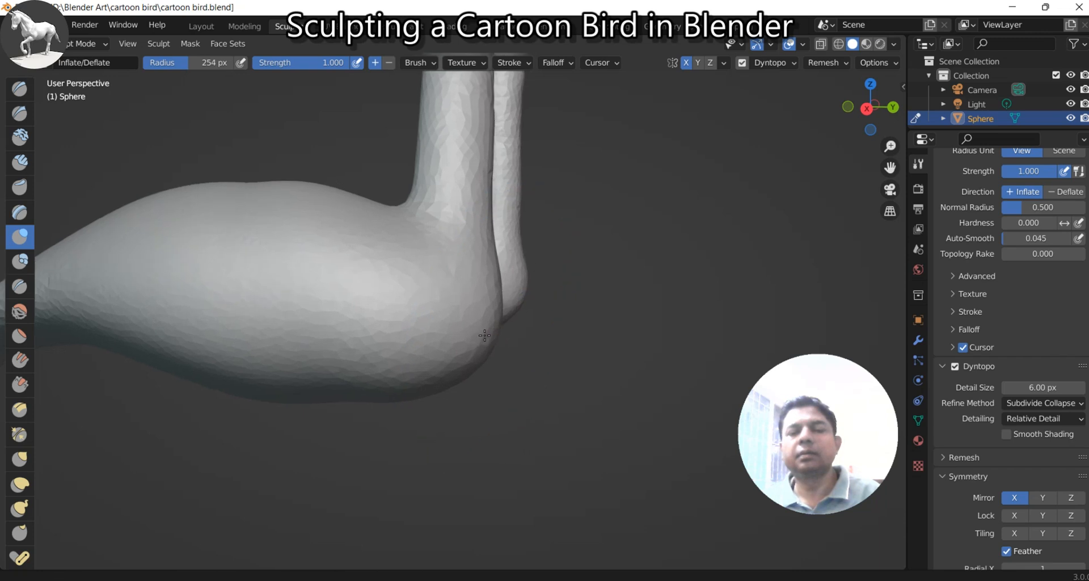
{"action": "key", "text": "k"}
{"action": "mouse_move", "coordinate": [484, 343]}
{"action": "left_mouse_down"}
{"action": "mouse_move", "coordinate": [613, 370]}
{"action": "mouse_move", "coordinate": [650, 415]}
{"action": "left_mouse_up"}
{"action": "scroll", "coordinate": [567, 386], "scroll_direction": "down", "scroll_amount": 2}
{"action": "middle_click_drag", "start_coordinate": [544, 380], "coordinate": [562, 377], "text": "shift"}
{"action": "scroll", "coordinate": [561, 377], "scroll_direction": "up", "scroll_amount": 1}
{"action": "left_click_drag", "start_coordinate": [561, 378], "coordinate": [580, 372]}
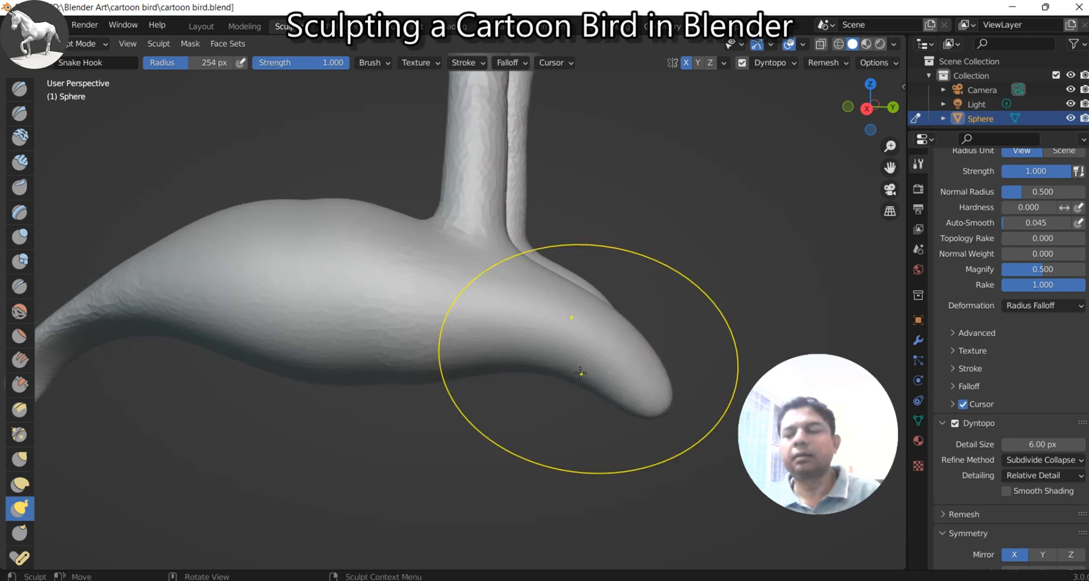
Step: Smooth the top of the foot and the front toe at strength 0.700 in the right orthographic view
{"action": "key", "text": "KP_3"}
{"action": "scroll", "coordinate": [562, 373], "scroll_direction": "down", "scroll_amount": 3}
{"action": "middle_click_drag", "start_coordinate": [448, 367], "coordinate": [502, 377], "text": "shift"}
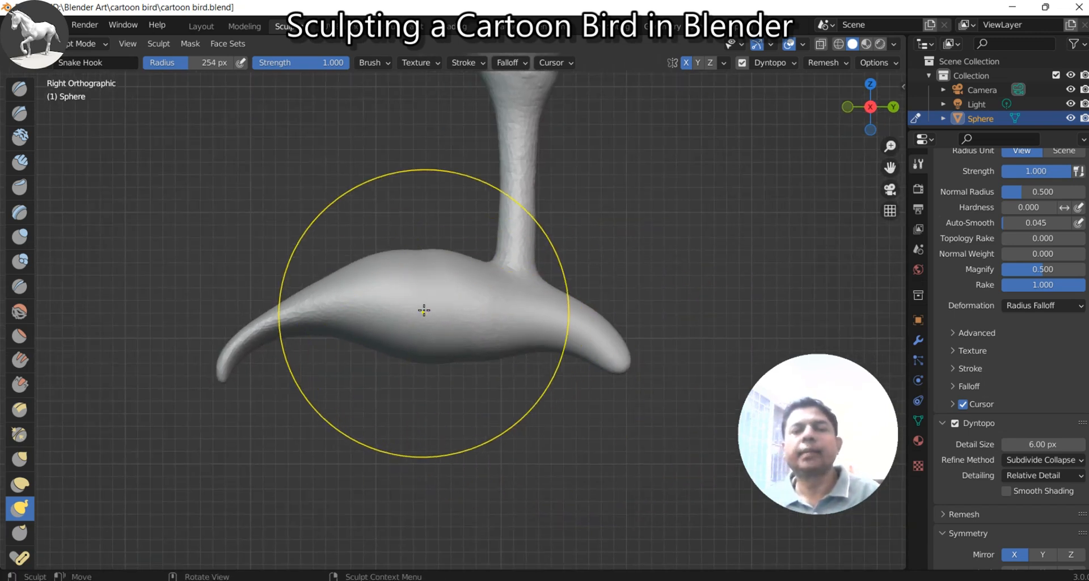
{"action": "scroll", "coordinate": [378, 272], "scroll_direction": "up", "scroll_amount": 1}
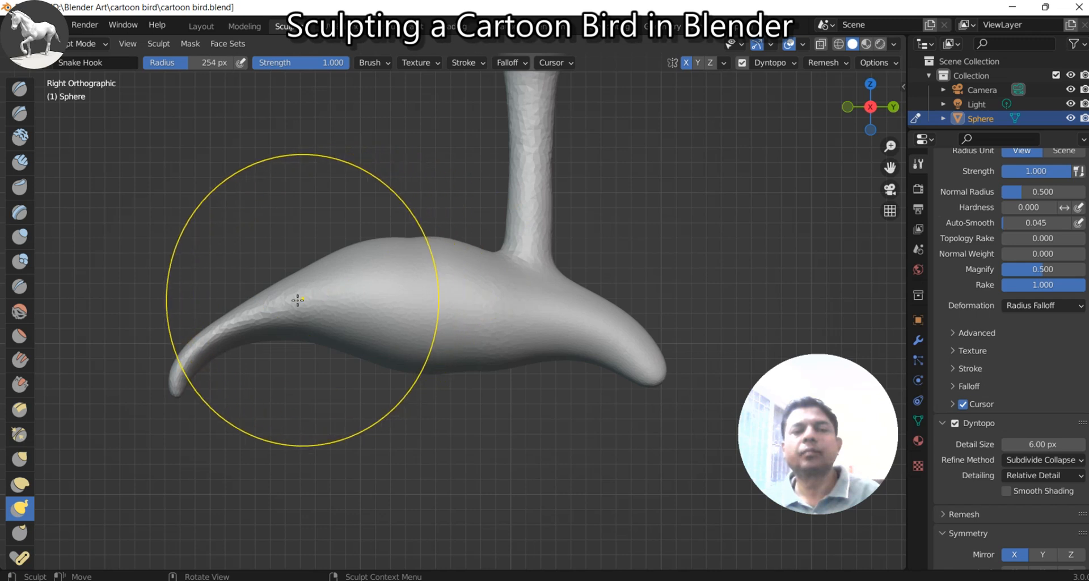
{"action": "key", "text": "shift+s"}
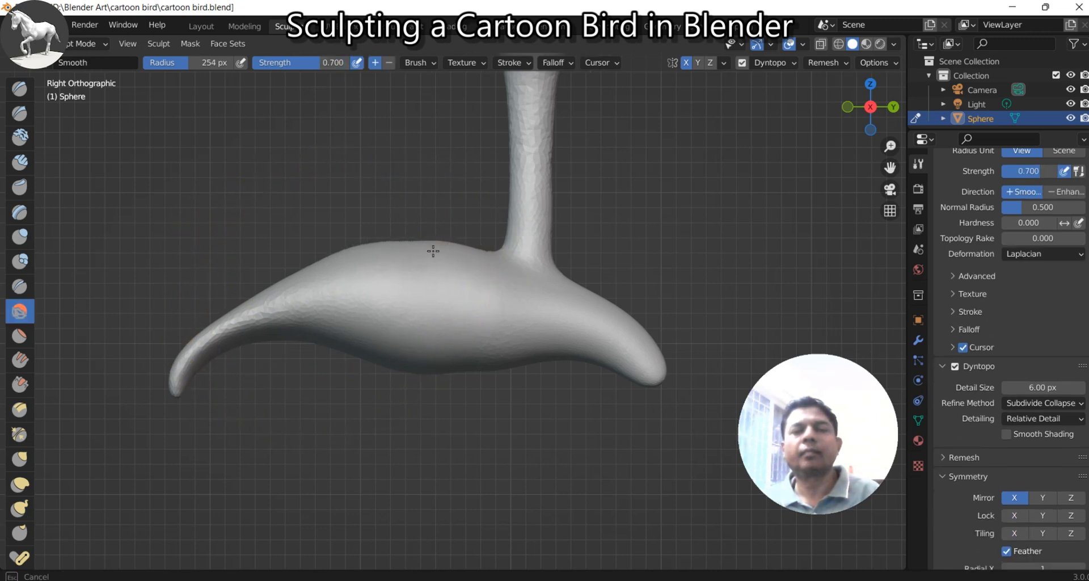
{"action": "left_click_drag", "start_coordinate": [452, 245], "coordinate": [405, 247], "text": "shift"}
{"action": "left_click_drag", "start_coordinate": [230, 323], "coordinate": [202, 343], "text": "shift"}
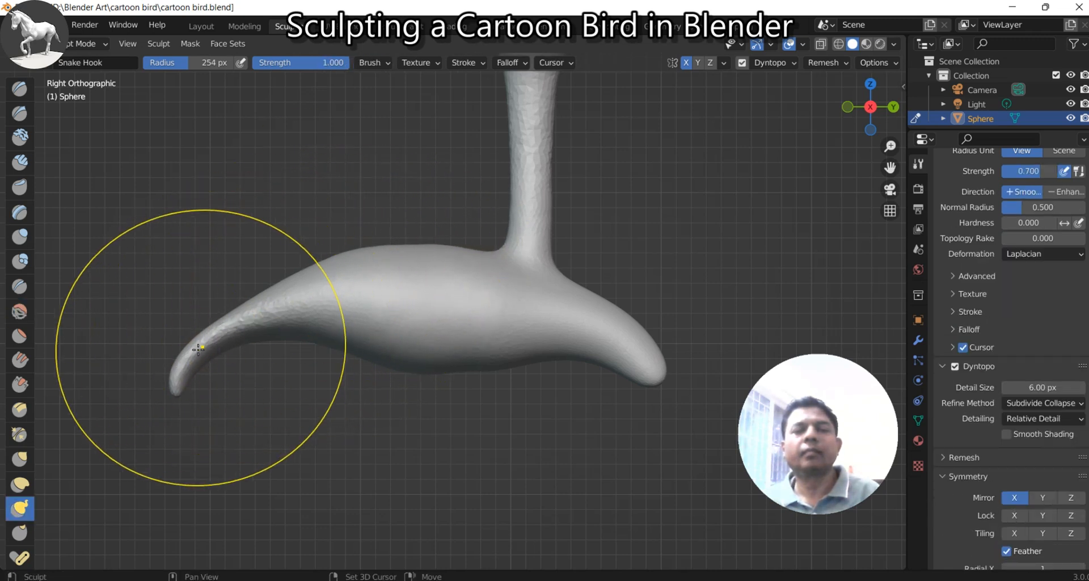
Step: Inflate the thin front toe out to its tip at 254 px, then smooth it and the top of the foot
{"action": "middle_click_drag", "start_coordinate": [194, 351], "coordinate": [289, 327], "text": "shift"}
{"action": "scroll", "coordinate": [322, 328], "scroll_direction": "up", "scroll_amount": 2}
{"action": "key", "text": "i"}
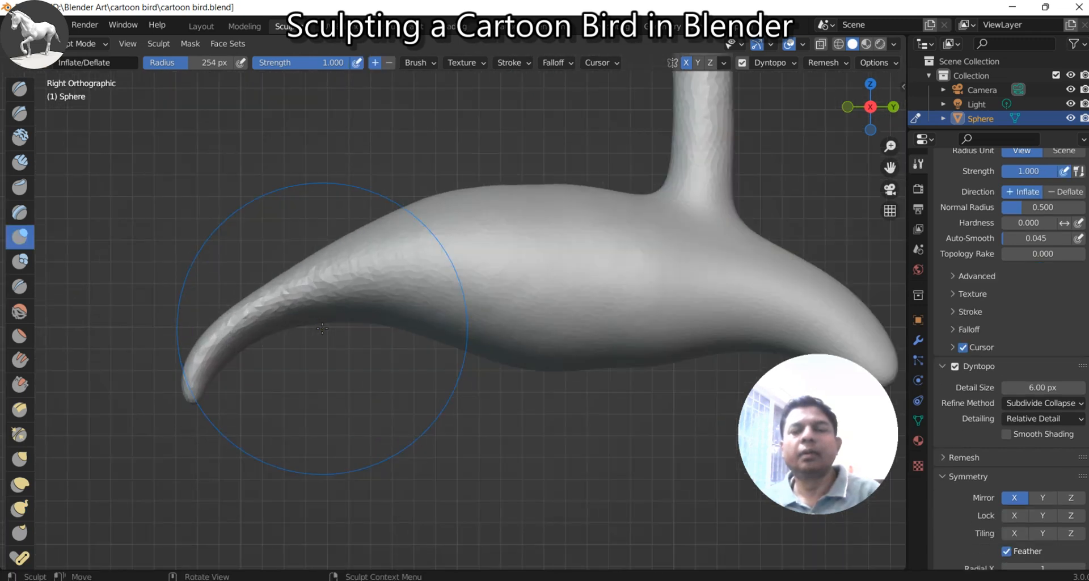
{"action": "left_click_drag", "start_coordinate": [328, 295], "coordinate": [216, 381]}
{"action": "left_click_drag", "start_coordinate": [301, 301], "coordinate": [250, 337], "text": "shift"}
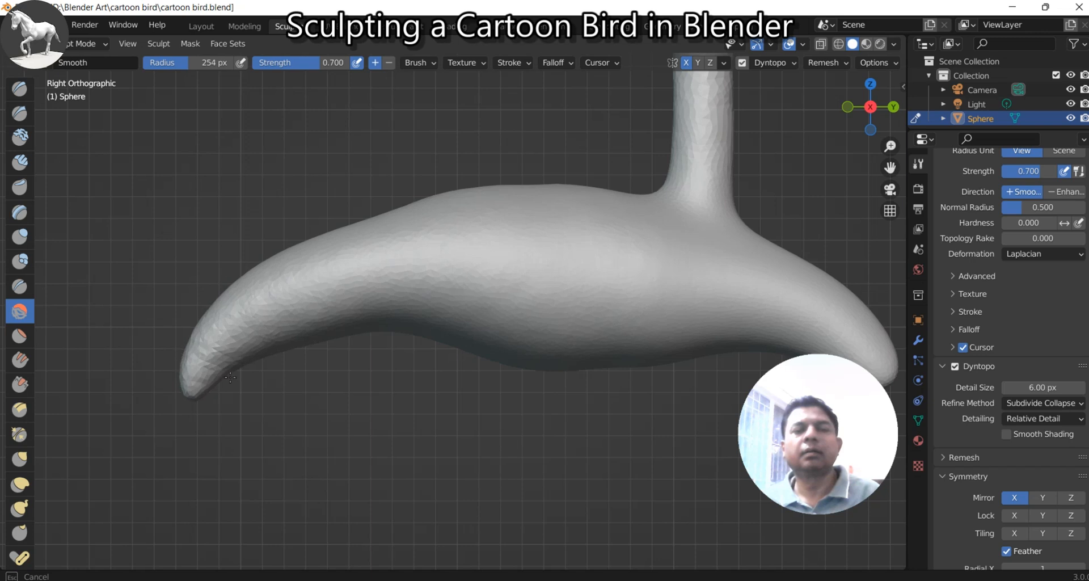
{"action": "left_click_drag", "start_coordinate": [230, 377], "coordinate": [238, 369], "text": "shift"}
{"action": "left_click_drag", "start_coordinate": [514, 200], "coordinate": [602, 220], "text": "shift"}
Step: Examine the whole bird and the proportions of its feet from different angles
{"action": "scroll", "coordinate": [556, 219], "scroll_direction": "down", "scroll_amount": 8}
{"action": "middle_click_drag", "start_coordinate": [542, 278], "coordinate": [614, 325]}
{"action": "scroll", "coordinate": [510, 283], "scroll_direction": "down", "scroll_amount": 5}
{"action": "mouse_move", "coordinate": [437, 242]}
{"action": "middle_mouse_down"}
{"action": "mouse_move", "coordinate": [444, 276]}
{"action": "mouse_move", "coordinate": [476, 280]}
{"action": "middle_mouse_up"}
{"action": "scroll", "coordinate": [462, 309], "scroll_direction": "up", "scroll_amount": 3}
{"action": "middle_click_drag", "start_coordinate": [445, 319], "coordinate": [468, 385], "text": "shift"}
{"action": "scroll", "coordinate": [466, 382], "scroll_direction": "down", "scroll_amount": 3}
{"action": "middle_click_drag", "start_coordinate": [476, 343], "coordinate": [375, 346]}
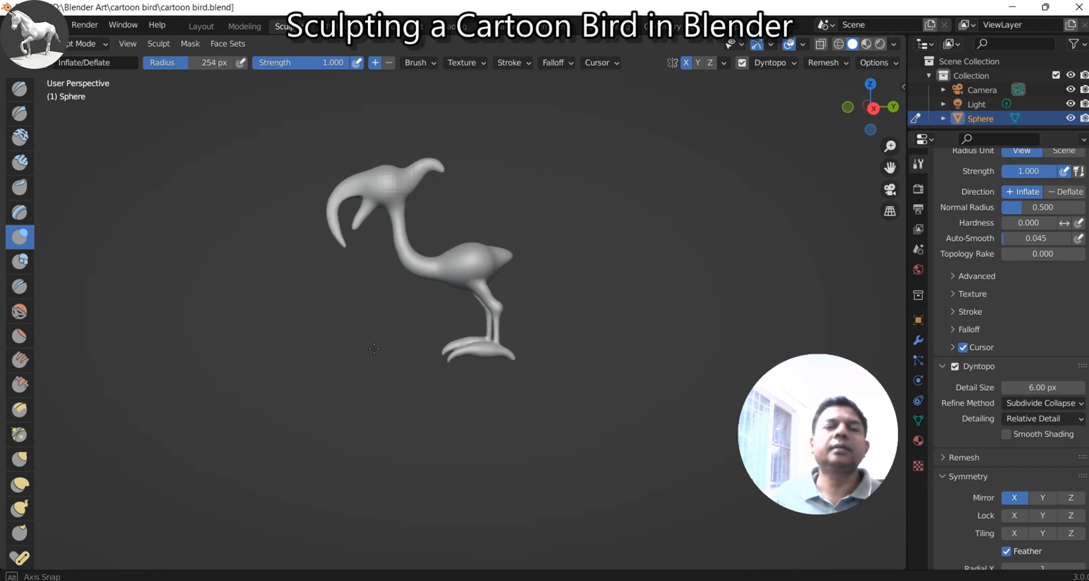
Step: Fatten the front toe and the middle of the foot with Inflate at 254 px
{"action": "scroll", "coordinate": [397, 370], "scroll_direction": "up", "scroll_amount": 2}
{"action": "middle_click_drag", "start_coordinate": [424, 373], "coordinate": [420, 360], "text": "shift"}
{"action": "scroll", "coordinate": [402, 397], "scroll_direction": "up", "scroll_amount": 7}
{"action": "scroll", "coordinate": [420, 312], "scroll_direction": "up", "scroll_amount": 3}
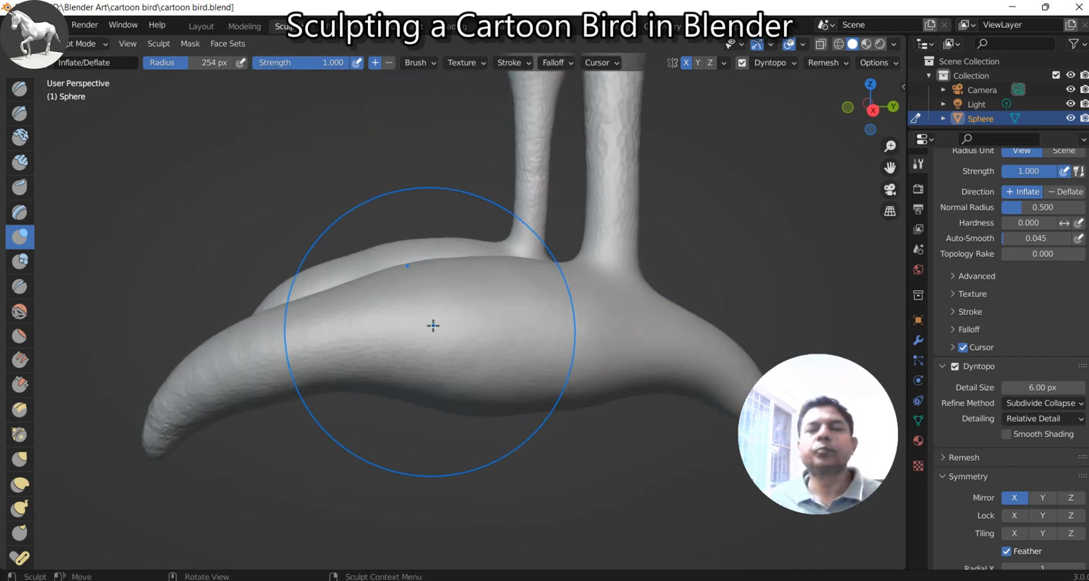
{"action": "mouse_move", "coordinate": [361, 347]}
{"action": "left_mouse_down"}
{"action": "mouse_move", "coordinate": [423, 338]}
{"action": "mouse_move", "coordinate": [283, 369]}
{"action": "mouse_move", "coordinate": [178, 421]}
{"action": "mouse_move", "coordinate": [409, 333]}
{"action": "mouse_move", "coordinate": [540, 329]}
{"action": "left_mouse_up"}
Step: Inflate the rear toe and the inner side of the foot at 254 px for a fuller shape
{"action": "mouse_move", "coordinate": [540, 329]}
{"action": "middle_mouse_down"}
{"action": "mouse_move", "coordinate": [403, 304]}
{"action": "mouse_move", "coordinate": [423, 309]}
{"action": "middle_mouse_up"}
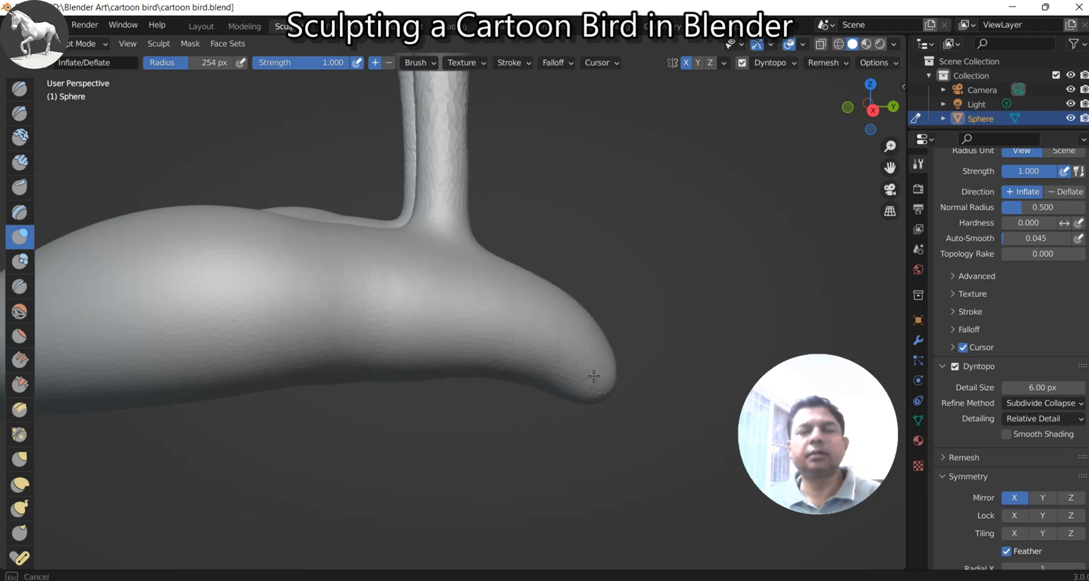
{"action": "middle_click_drag", "start_coordinate": [515, 333], "coordinate": [576, 369]}
{"action": "scroll", "coordinate": [506, 323], "scroll_direction": "up", "scroll_amount": 6}
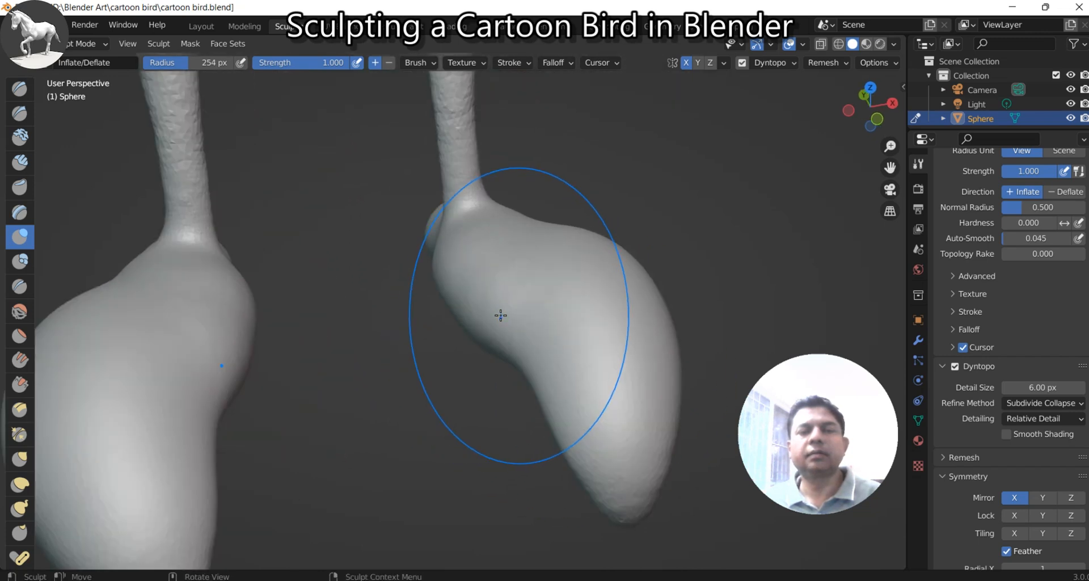
{"action": "middle_click_drag", "start_coordinate": [500, 315], "coordinate": [518, 352]}
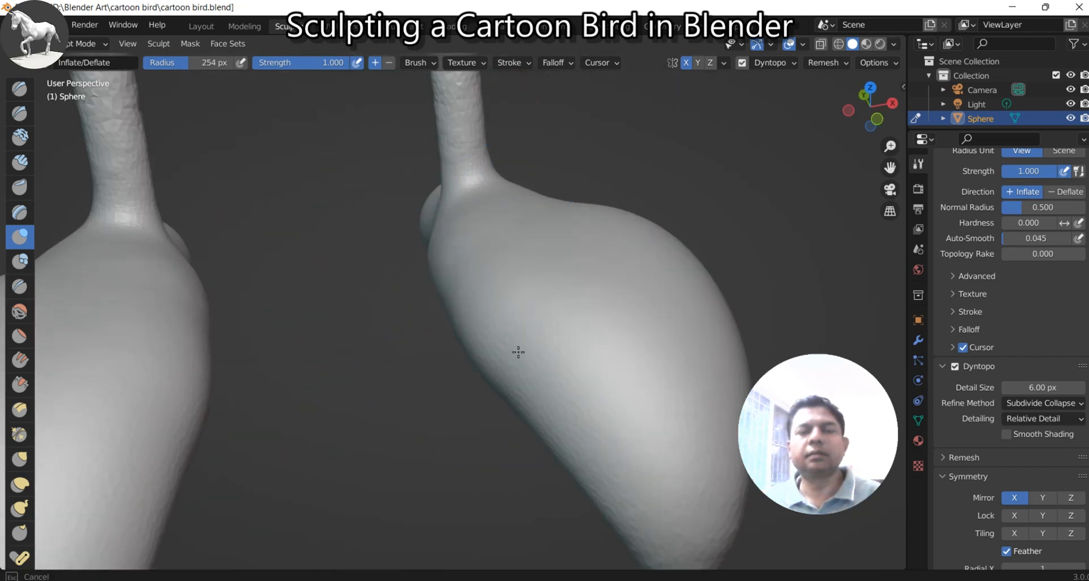
Step: Check the whole bird from several angles and save the file
{"action": "scroll", "coordinate": [501, 314], "scroll_direction": "down", "scroll_amount": 5}
{"action": "middle_click_drag", "start_coordinate": [501, 314], "coordinate": [298, 274]}
{"action": "scroll", "coordinate": [299, 275], "scroll_direction": "down", "scroll_amount": 6}
{"action": "middle_click_drag", "start_coordinate": [357, 340], "coordinate": [455, 362]}
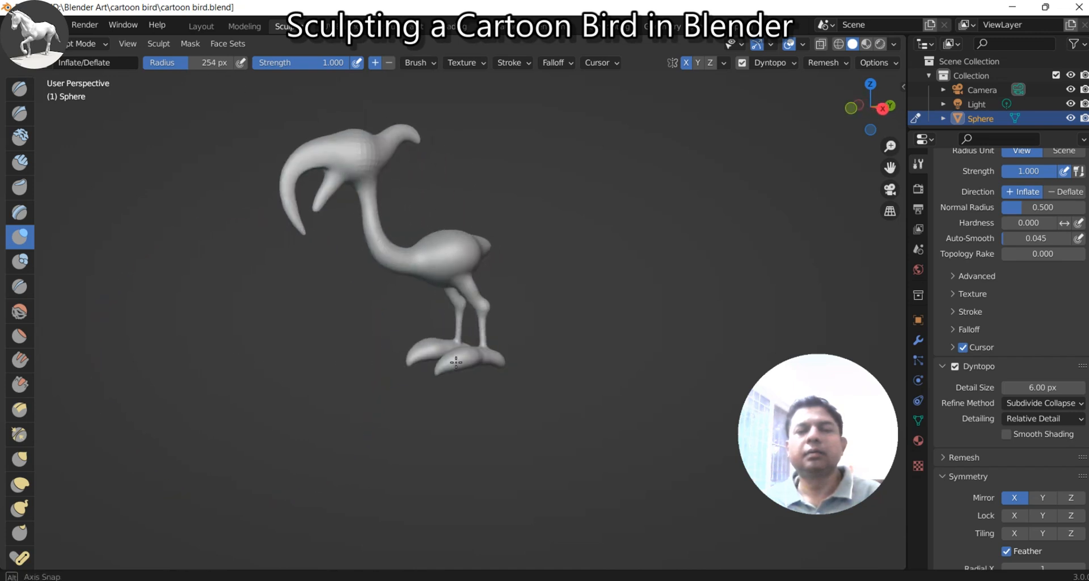
{"action": "middle_click_drag", "start_coordinate": [362, 353], "coordinate": [383, 385]}
{"action": "middle_click_drag", "start_coordinate": [429, 387], "coordinate": [404, 391]}
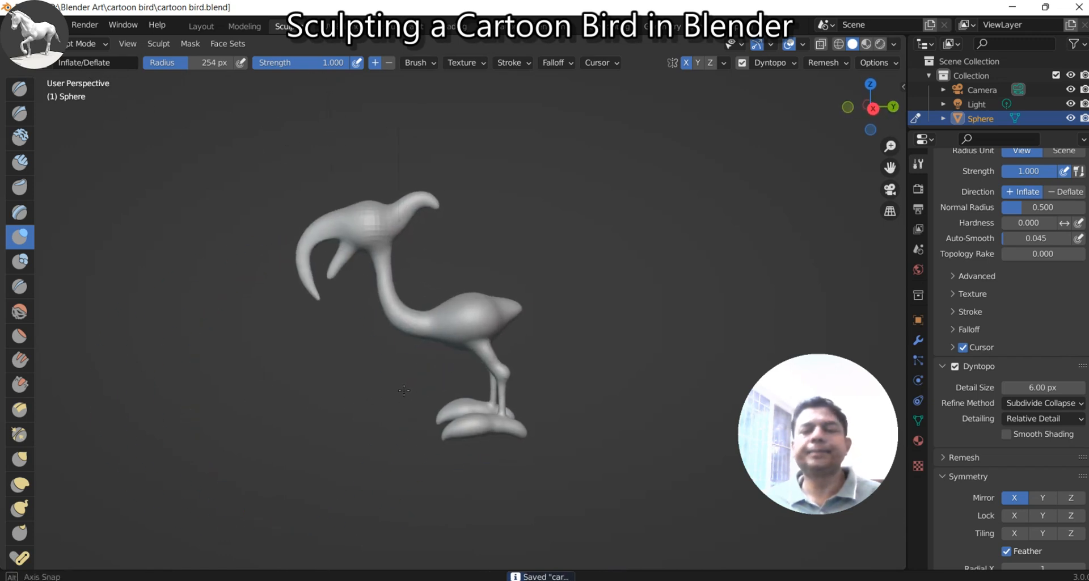
Step: Spread the legs outward from the hips in front orthographic view using the Pose brush at 418 px radius
{"action": "key", "text": "KP_3"}
{"action": "key", "text": "KP_1"}
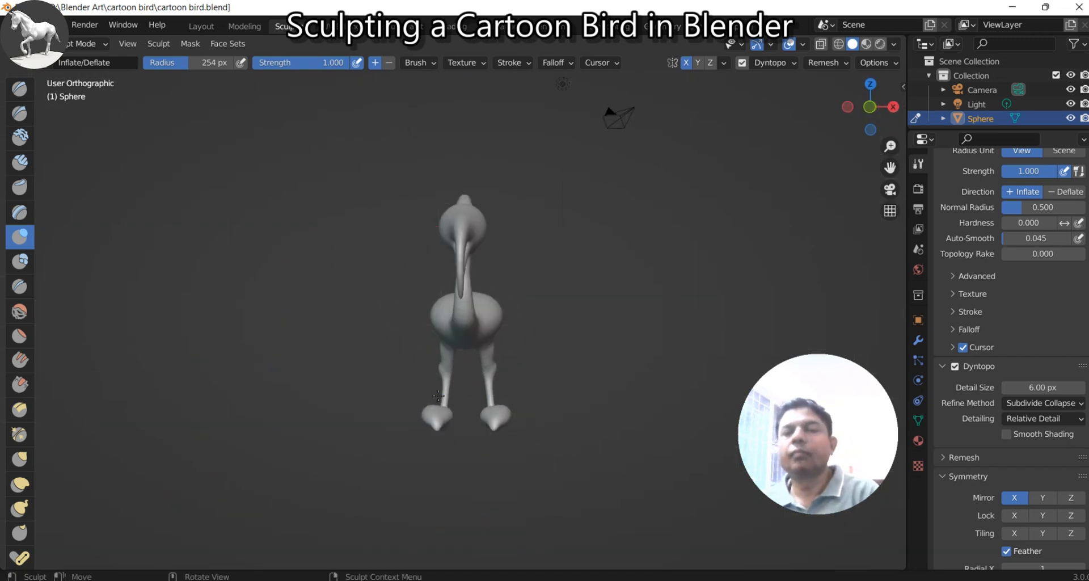
{"action": "scroll", "coordinate": [476, 396], "scroll_direction": "up", "scroll_amount": 3}
{"action": "middle_click_drag", "start_coordinate": [480, 395], "coordinate": [453, 302], "text": "shift"}
{"action": "scroll", "coordinate": [463, 340], "scroll_direction": "up", "scroll_amount": 2}
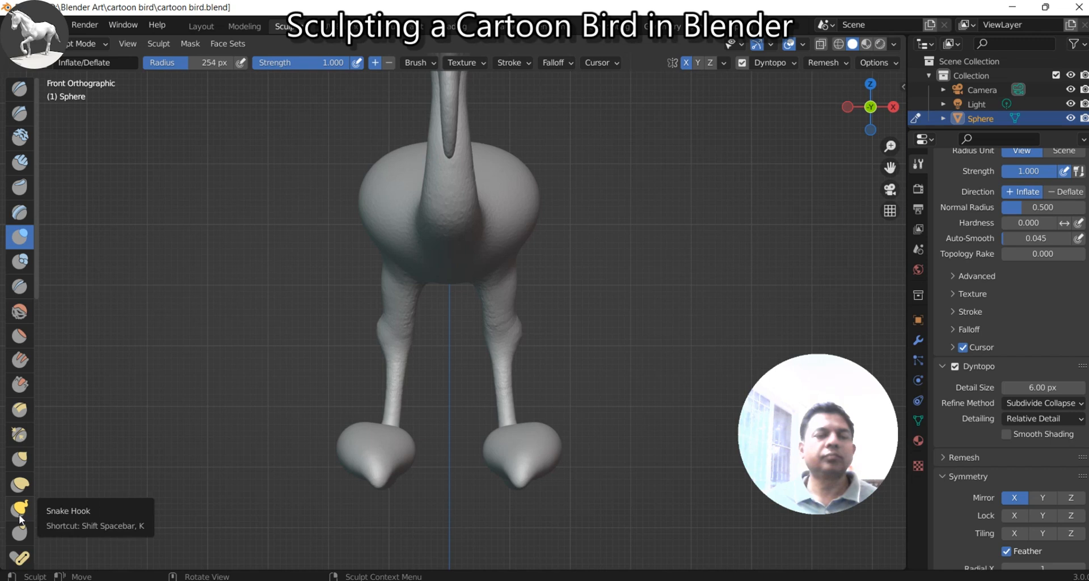
{"action": "scroll", "coordinate": [19, 558], "scroll_direction": "down", "scroll_amount": 2}
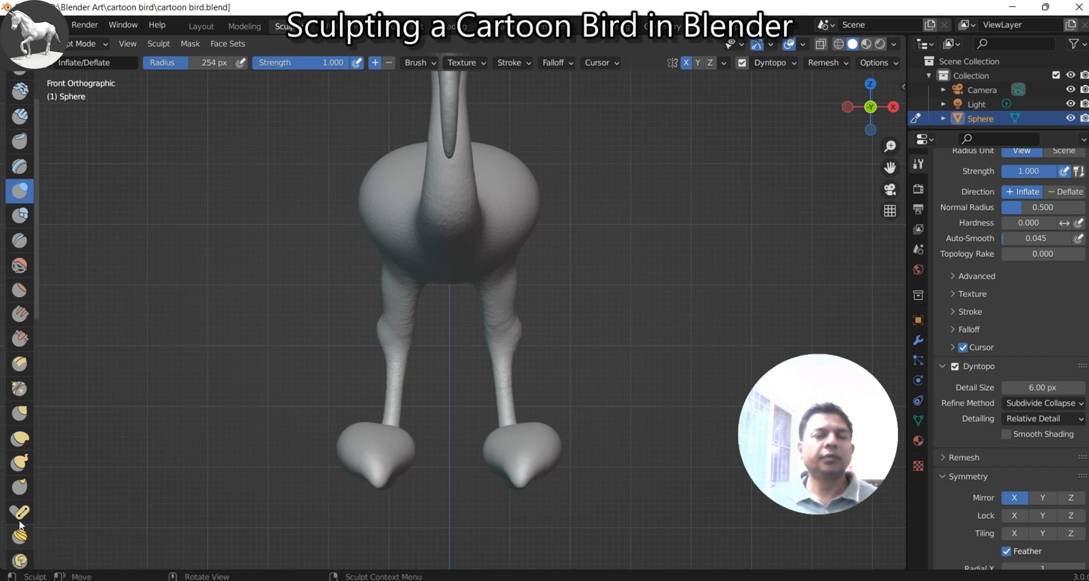
{"action": "left_click", "coordinate": [19, 511]}
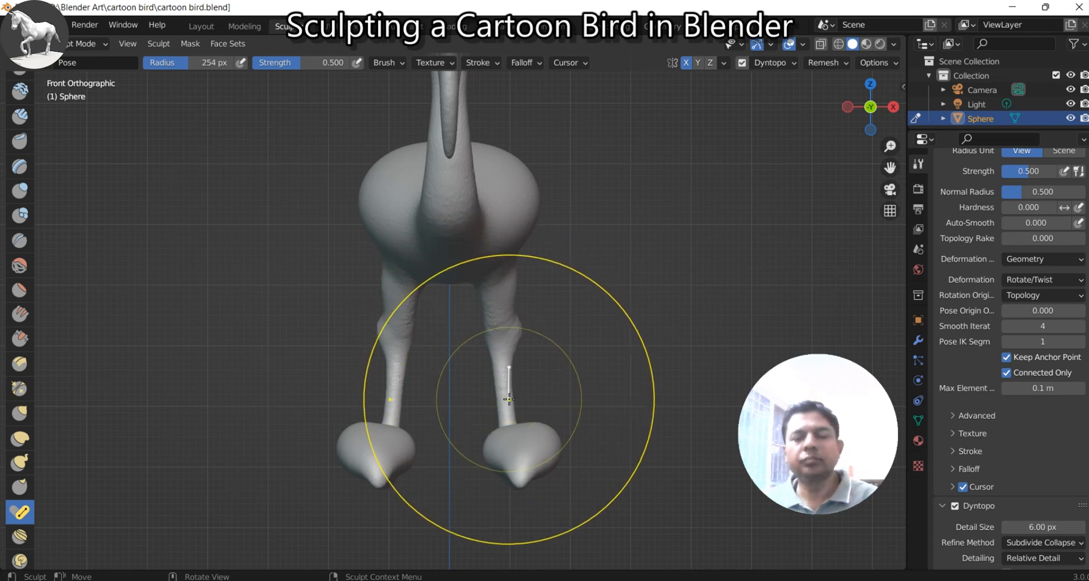
{"action": "key", "text": "f"}
{"action": "left_click", "coordinate": [598, 399]}
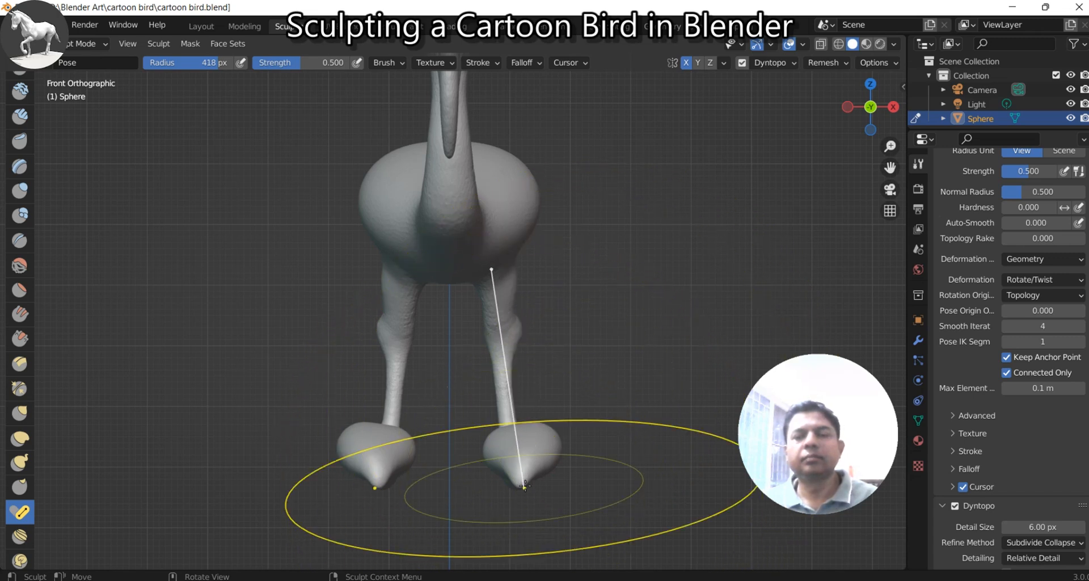
{"action": "left_click_drag", "start_coordinate": [525, 485], "coordinate": [551, 477]}
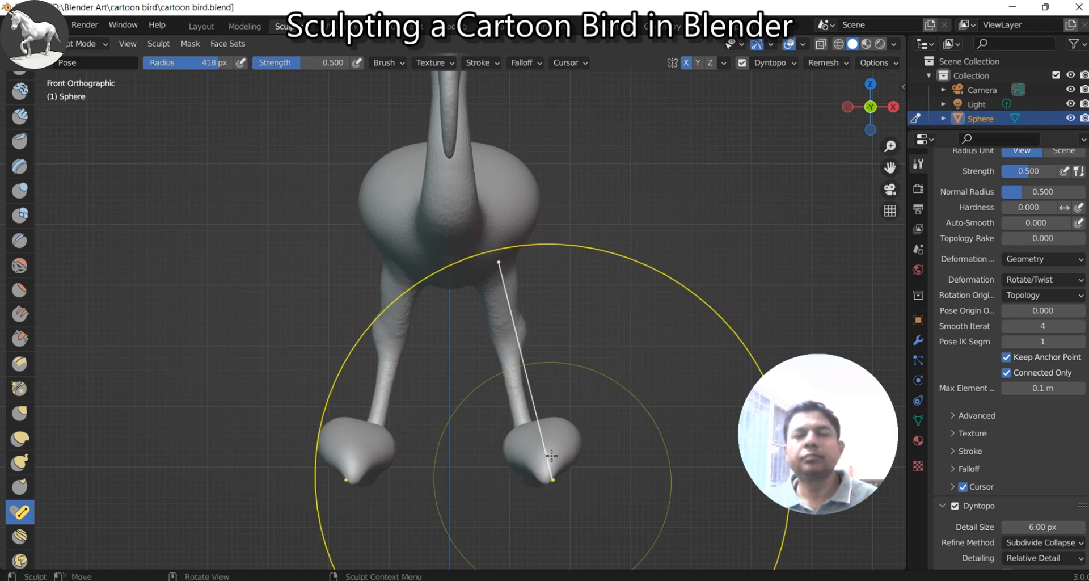
Step: Reduce the Pose brush radius to 78 px and save the file
{"action": "scroll", "coordinate": [463, 353], "scroll_direction": "down", "scroll_amount": 5}
{"action": "mouse_move", "coordinate": [462, 353]}
{"action": "middle_mouse_down"}
{"action": "mouse_move", "coordinate": [236, 408]}
{"action": "mouse_move", "coordinate": [305, 386]}
{"action": "middle_mouse_up"}
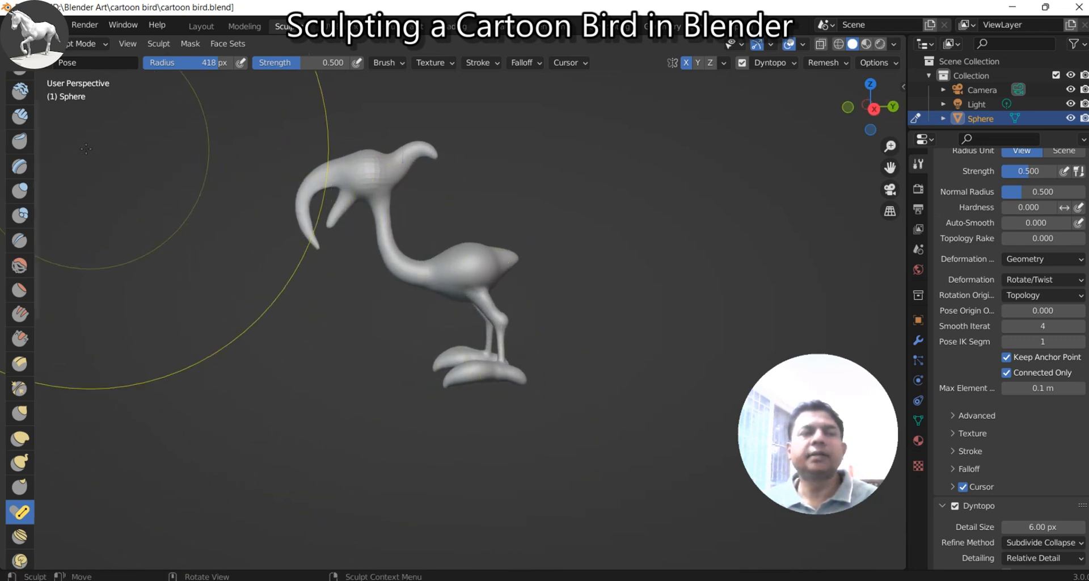
{"action": "key", "text": "f"}
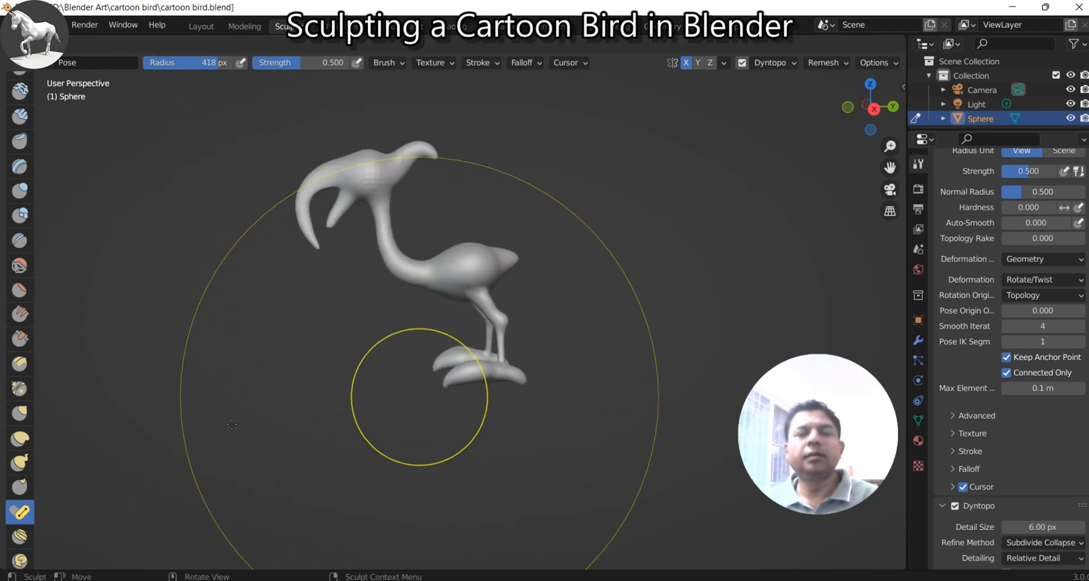
{"action": "key", "text": "Escape"}
{"action": "key", "text": "ctrl+s"}
Step: Set the Snake Hook radius to 284 px and push the foot's upper outer side downward in front orthographic view
{"action": "middle_click_drag", "start_coordinate": [318, 401], "coordinate": [489, 402]}
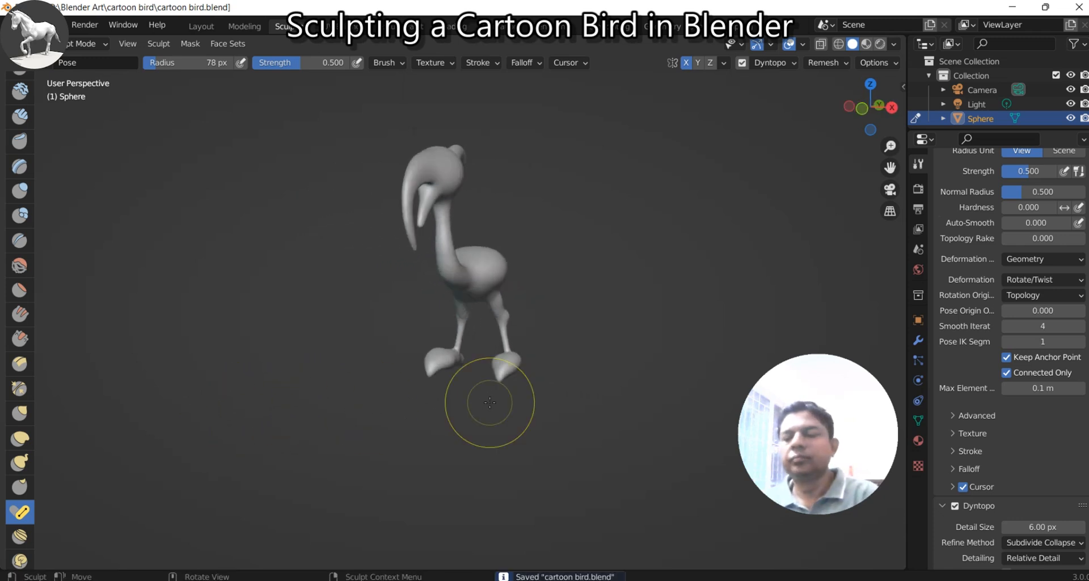
{"action": "key", "text": "KP_1"}
{"action": "scroll", "coordinate": [510, 397], "scroll_direction": "up", "scroll_amount": 8}
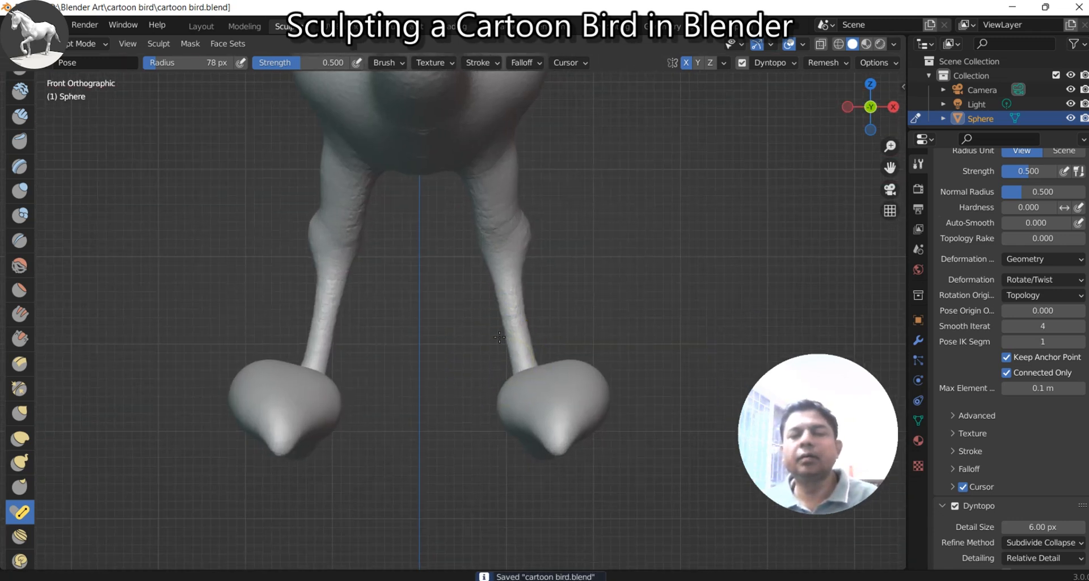
{"action": "middle_click_drag", "start_coordinate": [499, 337], "coordinate": [467, 297], "text": "shift"}
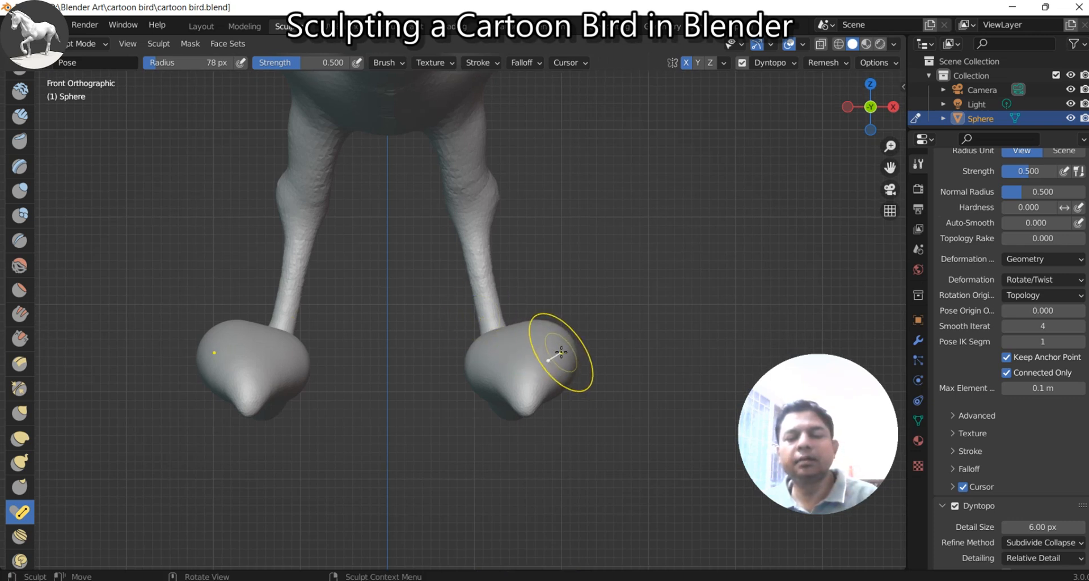
{"action": "key", "text": "k"}
{"action": "key", "text": "f"}
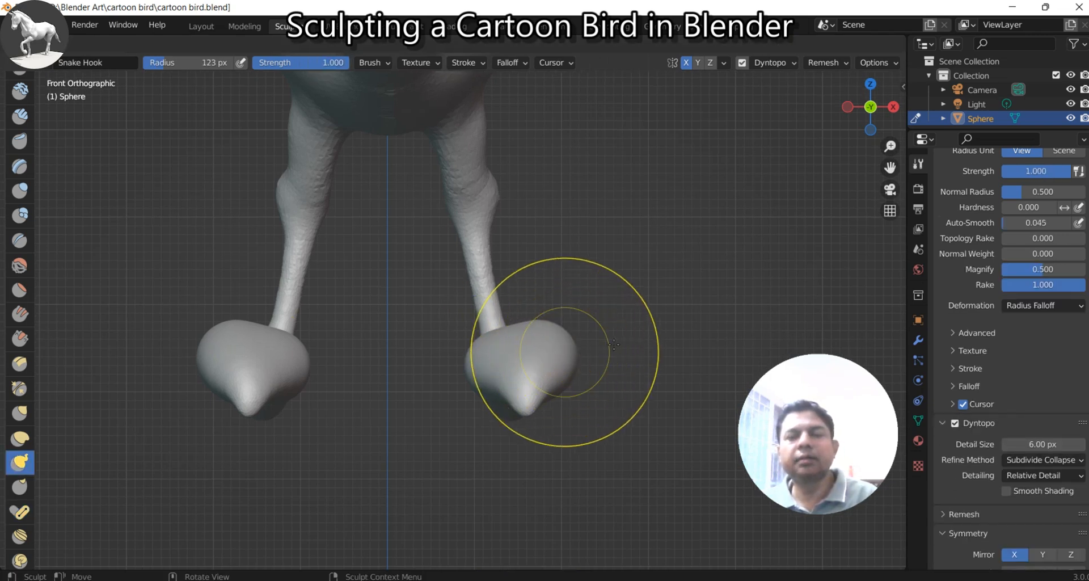
{"action": "left_click", "coordinate": [635, 337]}
{"action": "middle_click_drag", "start_coordinate": [565, 347], "coordinate": [551, 347], "text": "shift"}
{"action": "scroll", "coordinate": [551, 347], "scroll_direction": "up", "scroll_amount": 2}
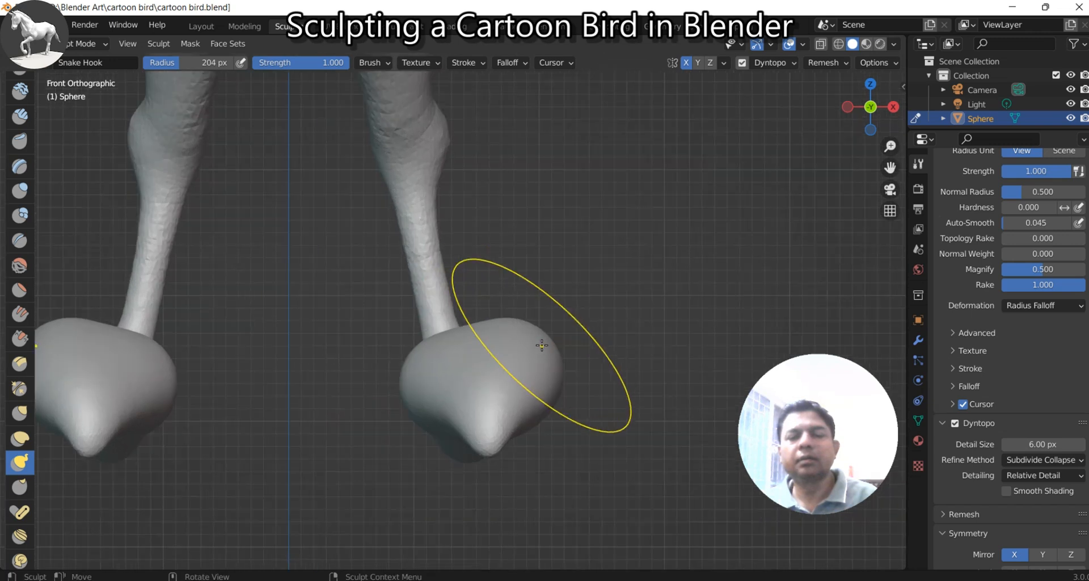
{"action": "left_click", "coordinate": [594, 358]}
{"action": "left_click_drag", "start_coordinate": [548, 347], "coordinate": [549, 379]}
Step: Check the reshaped feet and the whole bird from the side, then save cartoon bird.blend
{"action": "mouse_move", "coordinate": [437, 462]}
{"action": "middle_mouse_down"}
{"action": "mouse_move", "coordinate": [493, 388]}
{"action": "mouse_move", "coordinate": [412, 330]}
{"action": "mouse_move", "coordinate": [404, 349]}
{"action": "middle_mouse_up"}
{"action": "scroll", "coordinate": [483, 375], "scroll_direction": "down", "scroll_amount": 2}
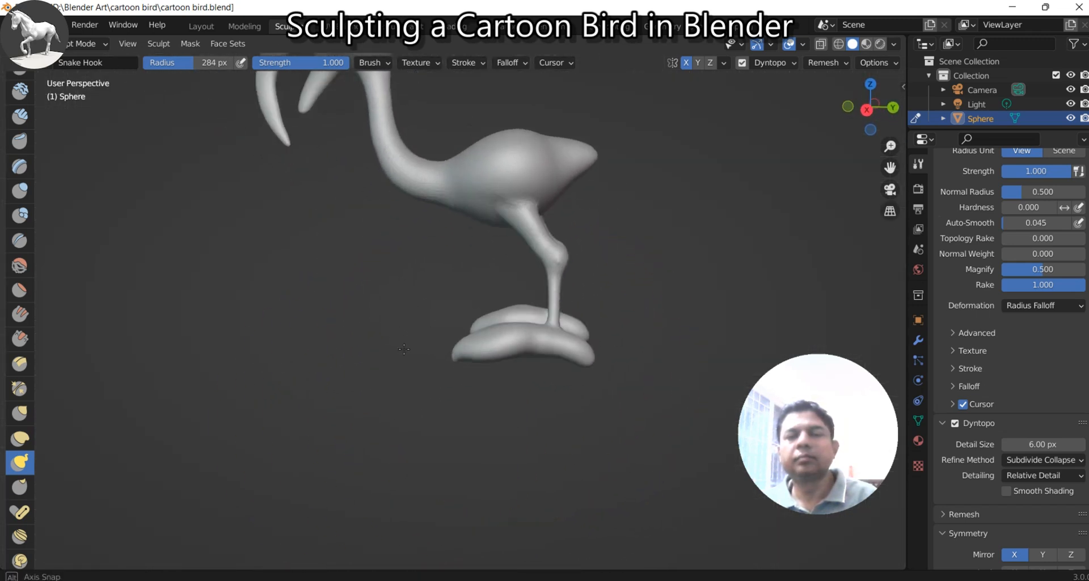
{"action": "middle_click_drag", "start_coordinate": [402, 296], "coordinate": [372, 412], "text": "shift"}
{"action": "scroll", "coordinate": [372, 391], "scroll_direction": "down", "scroll_amount": 2}
{"action": "middle_click_drag", "start_coordinate": [397, 372], "coordinate": [400, 370]}
{"action": "key", "text": "ctrl+s"}
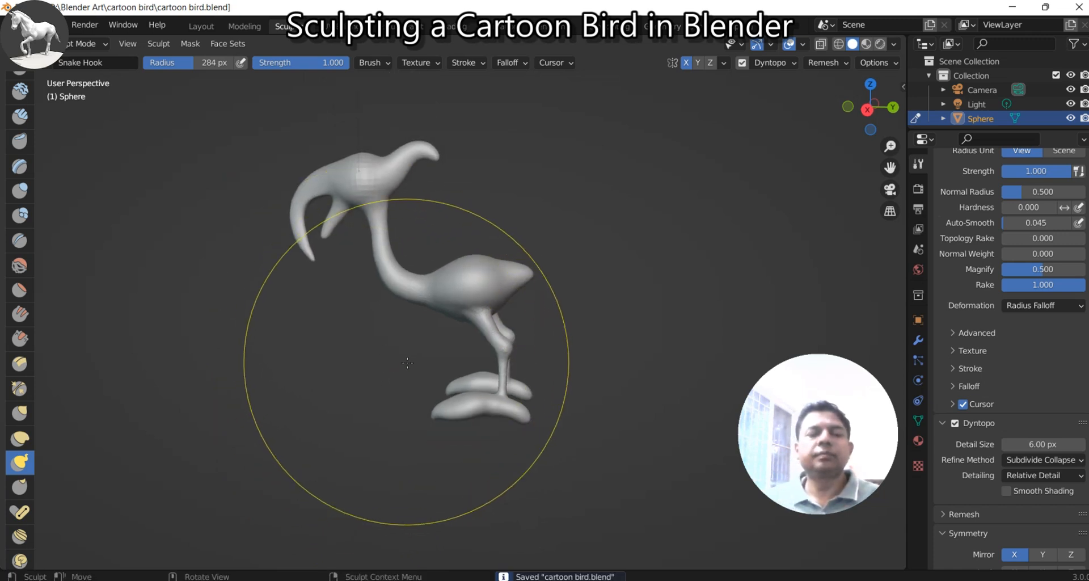
Step: Set the Snake Hook radius to 104 px and pull a mirrored pair of wings out of the sides of the body
{"action": "key", "text": "f"}
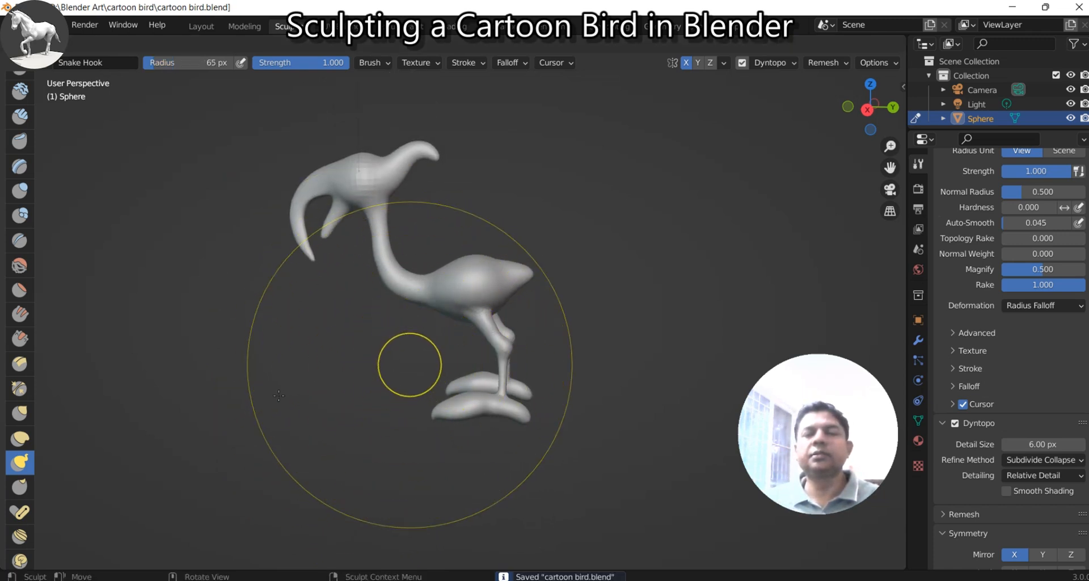
{"action": "left_click", "coordinate": [279, 396]}
{"action": "mouse_move", "coordinate": [330, 334]}
{"action": "middle_mouse_down"}
{"action": "mouse_move", "coordinate": [322, 363]}
{"action": "mouse_move", "coordinate": [453, 336]}
{"action": "mouse_move", "coordinate": [384, 359]}
{"action": "mouse_move", "coordinate": [364, 333]}
{"action": "mouse_move", "coordinate": [577, 323]}
{"action": "mouse_move", "coordinate": [368, 338]}
{"action": "middle_mouse_up"}
{"action": "key", "text": "KP_3"}
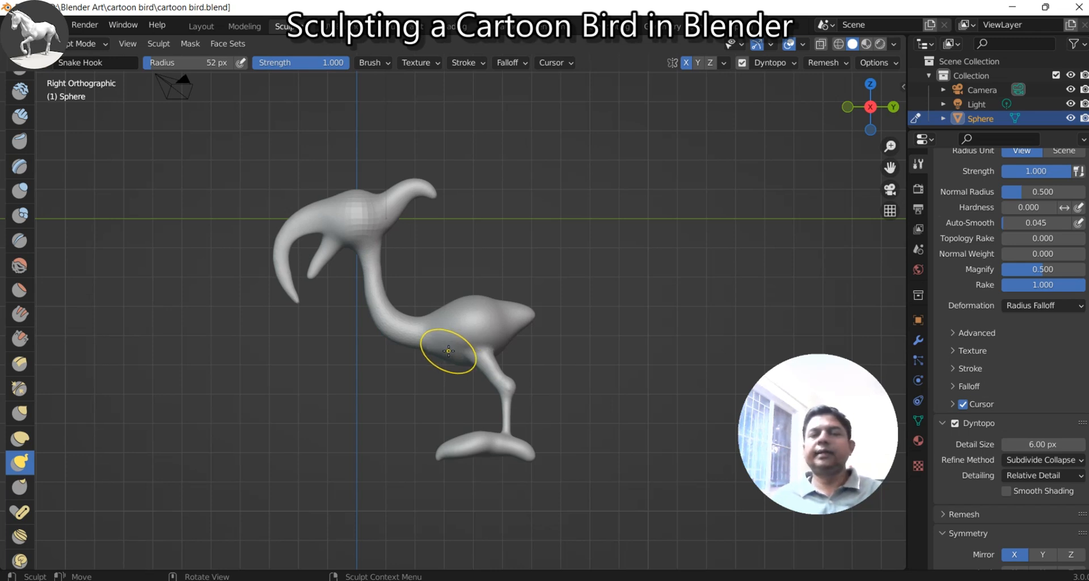
{"action": "mouse_move", "coordinate": [360, 350]}
{"action": "middle_mouse_down"}
{"action": "mouse_move", "coordinate": [375, 349]}
{"action": "mouse_move", "coordinate": [348, 345]}
{"action": "mouse_move", "coordinate": [498, 351]}
{"action": "mouse_move", "coordinate": [292, 353]}
{"action": "mouse_move", "coordinate": [387, 355]}
{"action": "mouse_move", "coordinate": [353, 333]}
{"action": "middle_mouse_up"}
{"action": "scroll", "coordinate": [353, 333], "scroll_direction": "up", "scroll_amount": 4}
{"action": "mouse_move", "coordinate": [400, 370]}
{"action": "middle_mouse_down"}
{"action": "mouse_move", "coordinate": [408, 353]}
{"action": "mouse_move", "coordinate": [399, 352]}
{"action": "middle_mouse_up"}
{"action": "scroll", "coordinate": [392, 344], "scroll_direction": "up", "scroll_amount": 2}
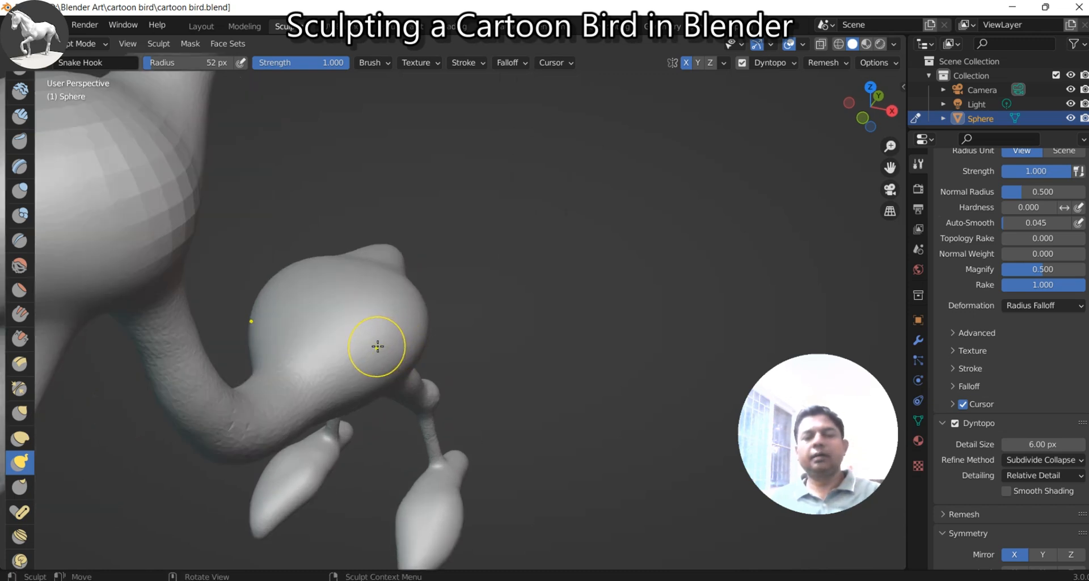
{"action": "left_click", "coordinate": [407, 339]}
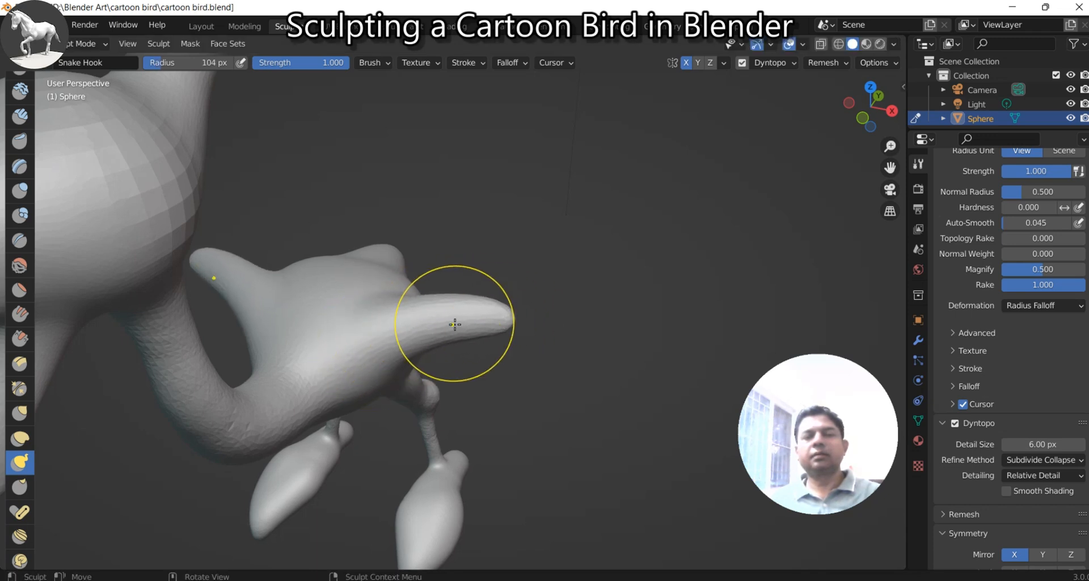
Step: Extend the wing tips outward and bend them back toward the tail with Snake Hook at 104 px radius
{"action": "mouse_move", "coordinate": [466, 348]}
{"action": "middle_mouse_down"}
{"action": "mouse_move", "coordinate": [421, 305]}
{"action": "mouse_move", "coordinate": [454, 329]}
{"action": "middle_mouse_up"}
{"action": "scroll", "coordinate": [454, 328], "scroll_direction": "up", "scroll_amount": 3}
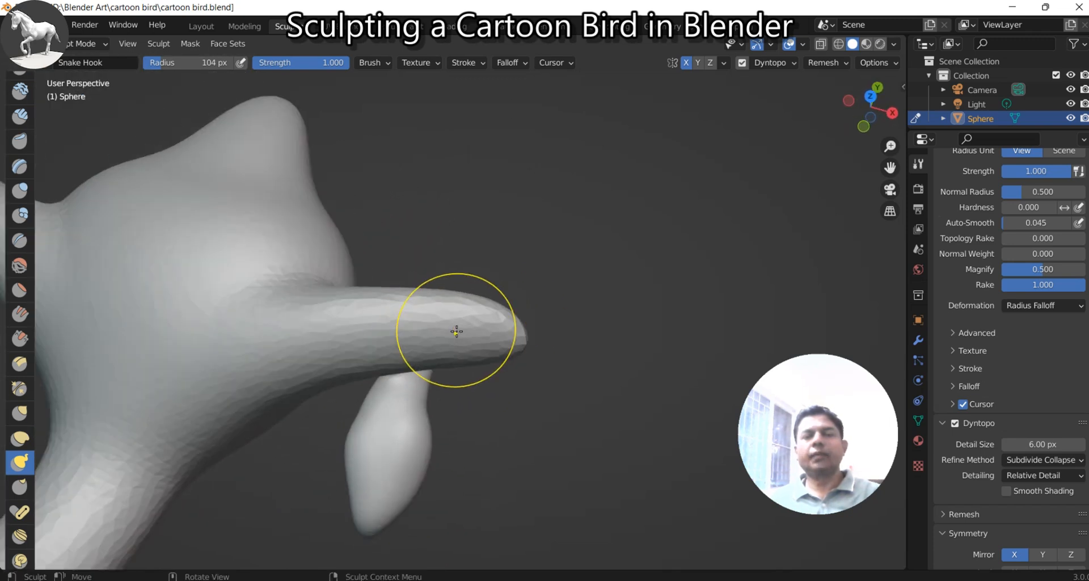
{"action": "left_click_drag", "start_coordinate": [498, 322], "coordinate": [537, 293]}
{"action": "left_click_drag", "start_coordinate": [522, 340], "coordinate": [571, 304]}
{"action": "scroll", "coordinate": [457, 347], "scroll_direction": "down", "scroll_amount": 5}
{"action": "middle_click_drag", "start_coordinate": [457, 347], "coordinate": [426, 358]}
{"action": "scroll", "coordinate": [425, 357], "scroll_direction": "up", "scroll_amount": 2}
{"action": "scroll", "coordinate": [391, 299], "scroll_direction": "up", "scroll_amount": 3}
{"action": "mouse_move", "coordinate": [392, 300]}
{"action": "middle_mouse_down"}
{"action": "mouse_move", "coordinate": [380, 317]}
{"action": "mouse_move", "coordinate": [438, 397]}
{"action": "middle_mouse_up"}
Step: Set the Snake Hook radius to 190 px and broaden the middle of the wings by pulling out their rear edge
{"action": "key", "text": "f"}
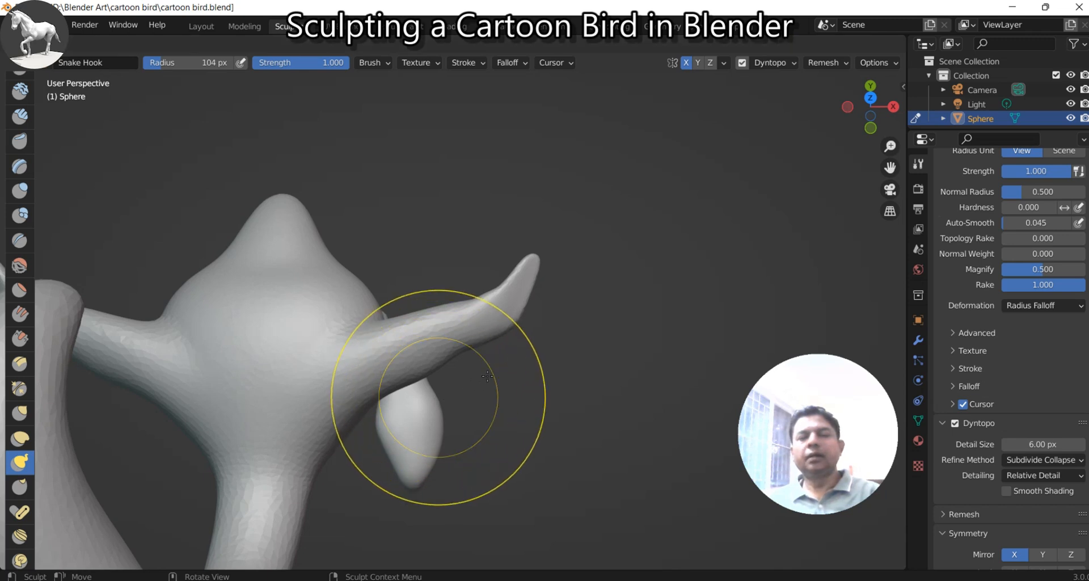
{"action": "left_click", "coordinate": [528, 397]}
{"action": "scroll", "coordinate": [436, 360], "scroll_direction": "up", "scroll_amount": 2}
{"action": "scroll", "coordinate": [436, 360], "scroll_direction": "up", "scroll_amount": 1}
{"action": "mouse_move", "coordinate": [425, 328]}
{"action": "left_mouse_down"}
{"action": "mouse_move", "coordinate": [499, 323]}
{"action": "mouse_move", "coordinate": [486, 297]}
{"action": "mouse_move", "coordinate": [474, 315]}
{"action": "mouse_move", "coordinate": [461, 306]}
{"action": "left_mouse_up"}
{"action": "left_click_drag", "start_coordinate": [396, 344], "coordinate": [392, 316]}
{"action": "middle_click_drag", "start_coordinate": [401, 324], "coordinate": [407, 308]}
{"action": "mouse_move", "coordinate": [408, 306]}
{"action": "left_mouse_down"}
{"action": "mouse_move", "coordinate": [401, 282]}
{"action": "mouse_move", "coordinate": [362, 310]}
{"action": "left_mouse_up"}
{"action": "left_click_drag", "start_coordinate": [448, 273], "coordinate": [448, 267]}
Step: Lengthen the wing tips and pull the front edge outward down to the wing root to widen the wings
{"action": "mouse_move", "coordinate": [558, 248]}
{"action": "left_mouse_down"}
{"action": "mouse_move", "coordinate": [564, 217]}
{"action": "mouse_move", "coordinate": [594, 184]}
{"action": "mouse_move", "coordinate": [599, 214]}
{"action": "left_mouse_up"}
{"action": "left_click_drag", "start_coordinate": [522, 343], "coordinate": [483, 399]}
{"action": "left_click_drag", "start_coordinate": [521, 359], "coordinate": [563, 328]}
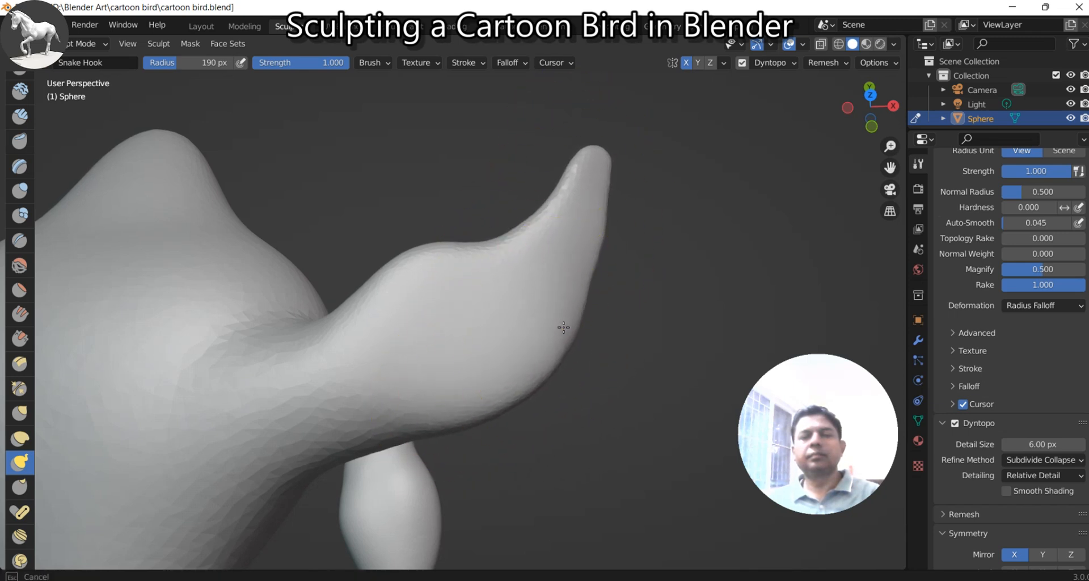
{"action": "mouse_move", "coordinate": [404, 420]}
{"action": "left_mouse_down"}
{"action": "mouse_move", "coordinate": [359, 433]}
{"action": "mouse_move", "coordinate": [323, 521]}
{"action": "left_mouse_up"}
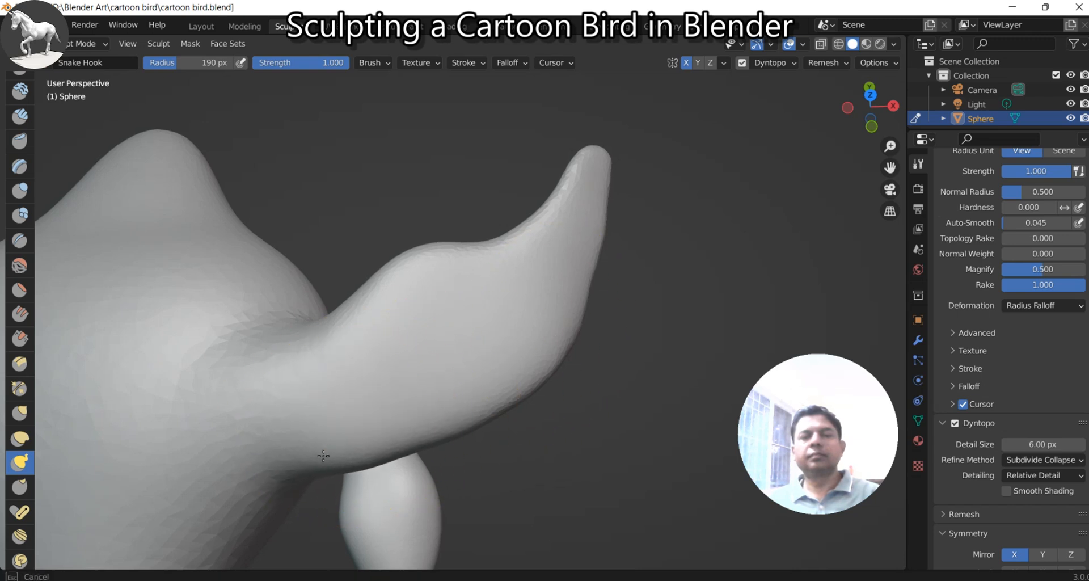
{"action": "left_click_drag", "start_coordinate": [283, 451], "coordinate": [426, 437]}
Step: Check the wings from the side and in right orthographic view, and save cartoon bird.blend
{"action": "scroll", "coordinate": [426, 437], "scroll_direction": "down", "scroll_amount": 5}
{"action": "mouse_move", "coordinate": [425, 438]}
{"action": "middle_mouse_down"}
{"action": "mouse_move", "coordinate": [515, 323]}
{"action": "mouse_move", "coordinate": [566, 318]}
{"action": "mouse_move", "coordinate": [397, 294]}
{"action": "mouse_move", "coordinate": [461, 317]}
{"action": "mouse_move", "coordinate": [426, 249]}
{"action": "mouse_move", "coordinate": [332, 387]}
{"action": "mouse_move", "coordinate": [396, 382]}
{"action": "mouse_move", "coordinate": [384, 389]}
{"action": "mouse_move", "coordinate": [369, 369]}
{"action": "middle_mouse_up"}
{"action": "scroll", "coordinate": [423, 272], "scroll_direction": "up", "scroll_amount": 4}
{"action": "scroll", "coordinate": [369, 369], "scroll_direction": "up", "scroll_amount": 3}
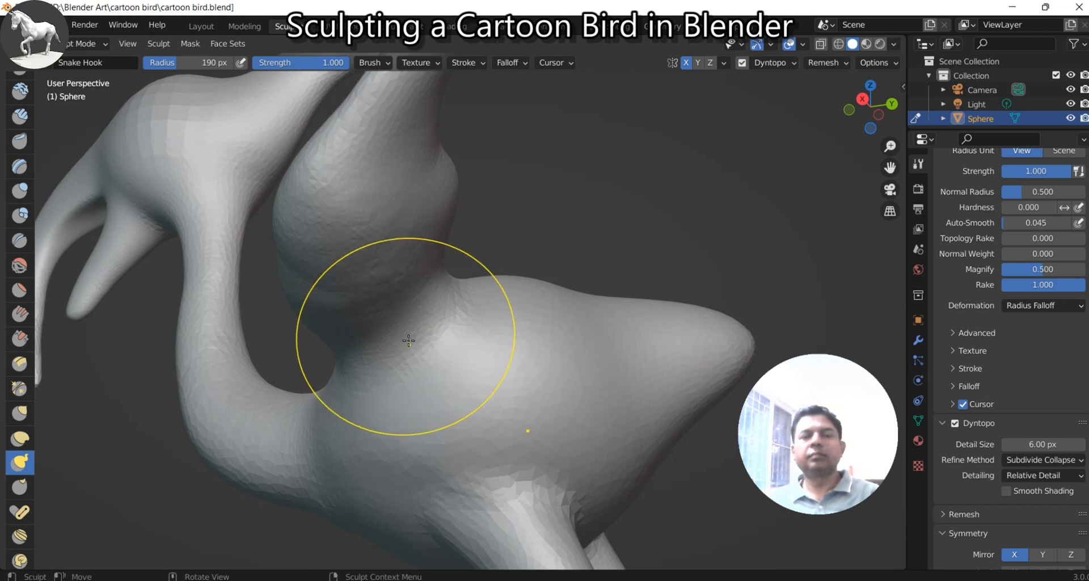
{"action": "scroll", "coordinate": [446, 308], "scroll_direction": "down", "scroll_amount": 4}
{"action": "mouse_move", "coordinate": [438, 346]}
{"action": "middle_mouse_down"}
{"action": "mouse_move", "coordinate": [523, 374]}
{"action": "mouse_move", "coordinate": [444, 380]}
{"action": "middle_mouse_up"}
{"action": "key", "text": "ctrl+s"}
{"action": "scroll", "coordinate": [413, 355], "scroll_direction": "down", "scroll_amount": 5}
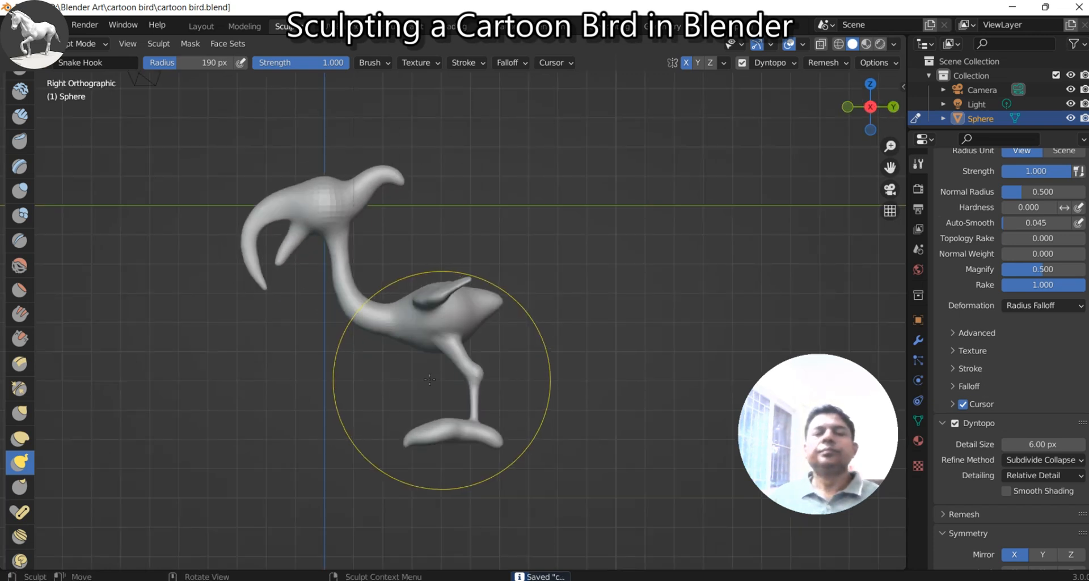
{"action": "mouse_move", "coordinate": [399, 378]}
{"action": "middle_mouse_down"}
{"action": "mouse_move", "coordinate": [408, 376]}
{"action": "mouse_move", "coordinate": [331, 357]}
{"action": "mouse_move", "coordinate": [264, 361]}
{"action": "mouse_move", "coordinate": [356, 377]}
{"action": "middle_mouse_up"}
{"action": "mouse_move", "coordinate": [351, 373]}
{"action": "middle_mouse_down"}
{"action": "mouse_move", "coordinate": [328, 357]}
{"action": "mouse_move", "coordinate": [423, 397]}
{"action": "middle_mouse_up"}
Step: Carve a circular eye socket around a round eyeball on the side of the head using the Draw brush at 116 px radius
{"action": "scroll", "coordinate": [363, 365], "scroll_direction": "up", "scroll_amount": 3}
{"action": "mouse_move", "coordinate": [378, 340]}
{"action": "middle_mouse_down"}
{"action": "mouse_move", "coordinate": [356, 328]}
{"action": "mouse_move", "coordinate": [384, 287]}
{"action": "mouse_move", "coordinate": [326, 331]}
{"action": "middle_mouse_up"}
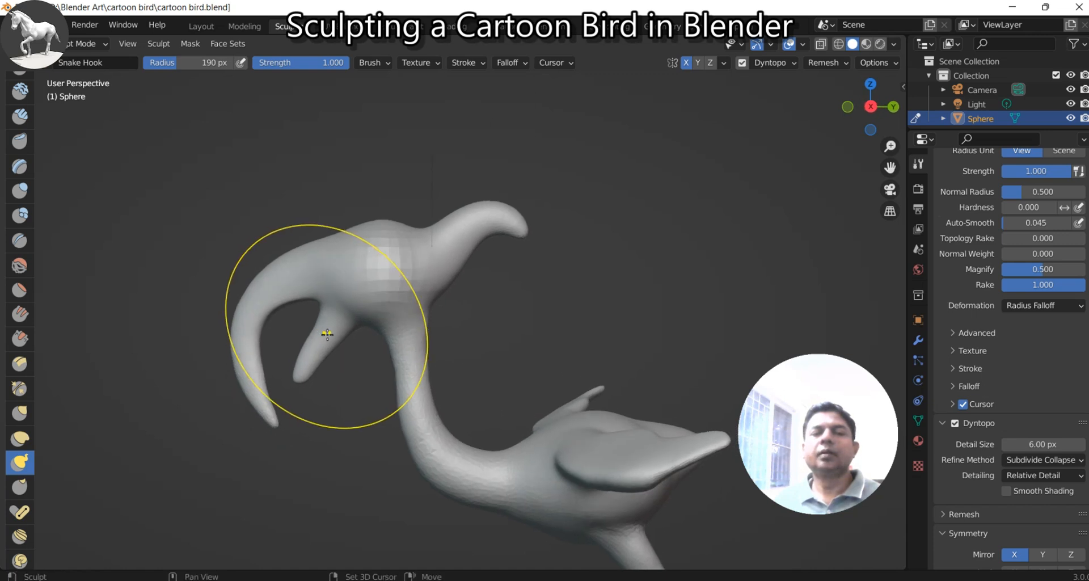
{"action": "scroll", "coordinate": [340, 365], "scroll_direction": "up", "scroll_amount": 6}
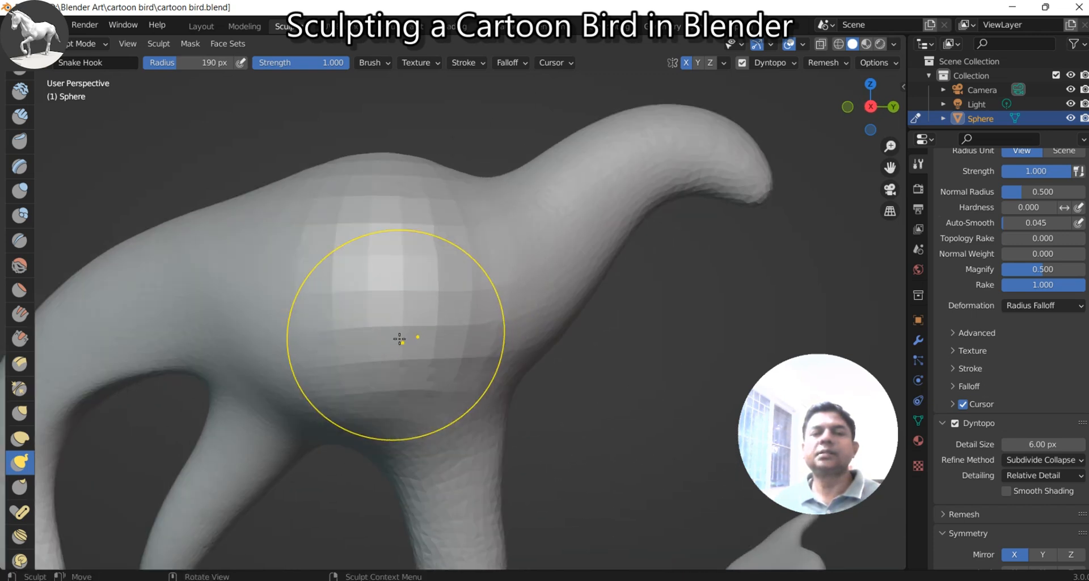
{"action": "middle_click_drag", "start_coordinate": [444, 335], "coordinate": [456, 323], "text": "shift"}
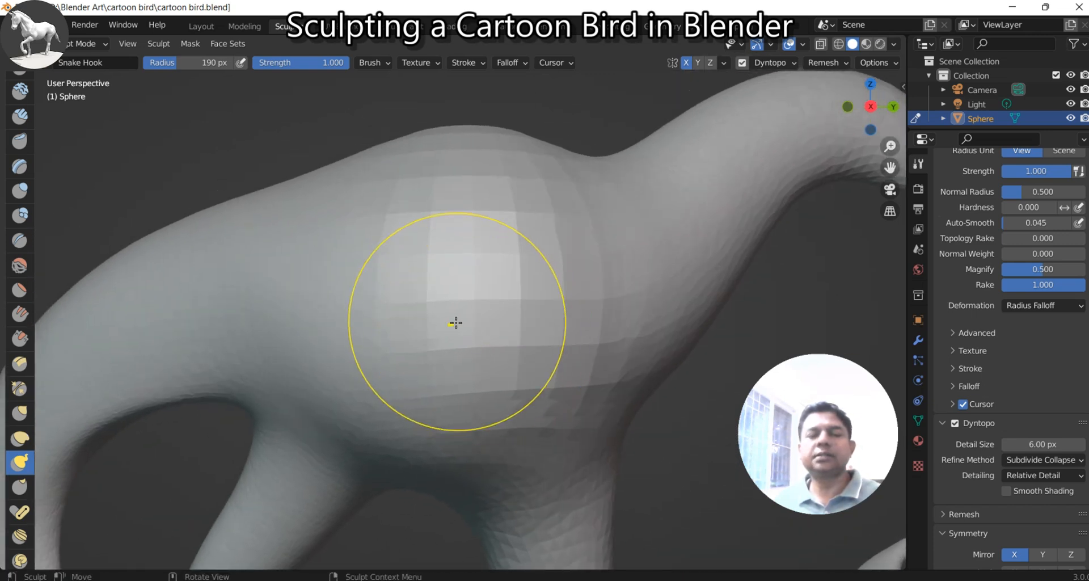
{"action": "key", "text": "f"}
{"action": "left_click", "coordinate": [414, 328]}
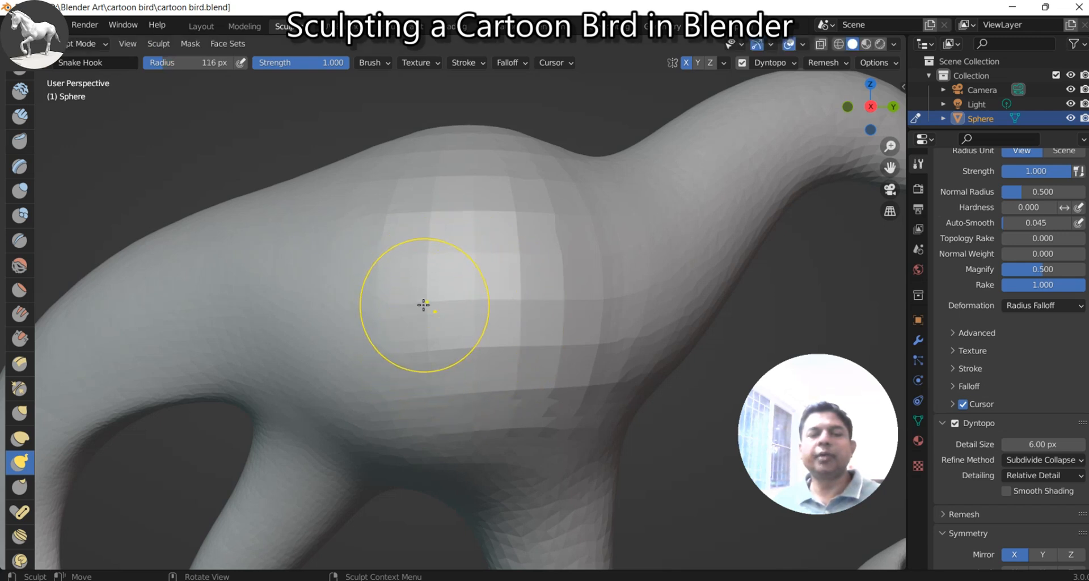
{"action": "key", "text": "x"}
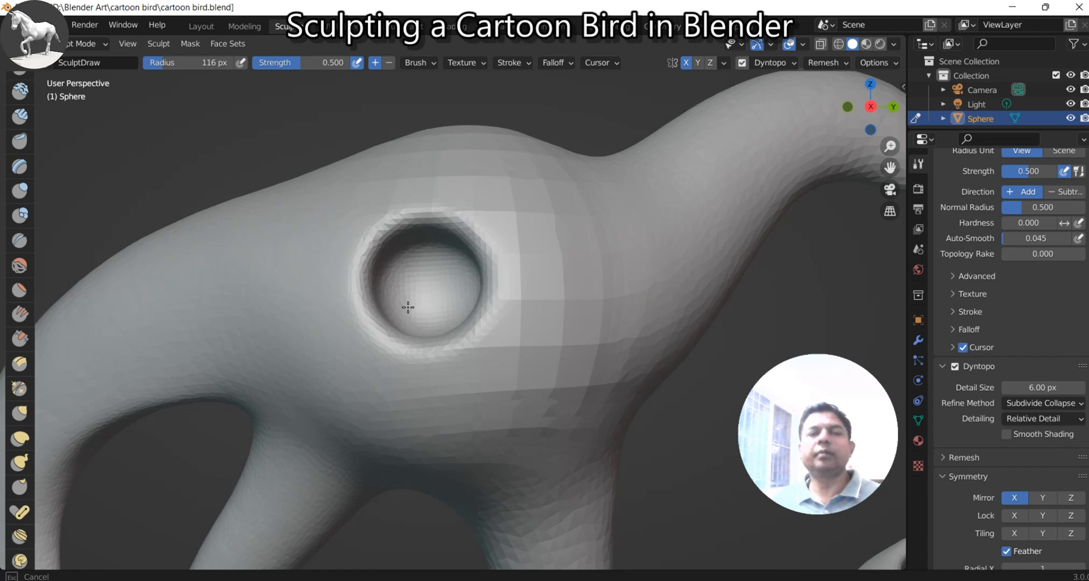
{"action": "scroll", "coordinate": [408, 306], "scroll_direction": "down", "scroll_amount": 6}
{"action": "middle_click_drag", "start_coordinate": [408, 307], "coordinate": [402, 333]}
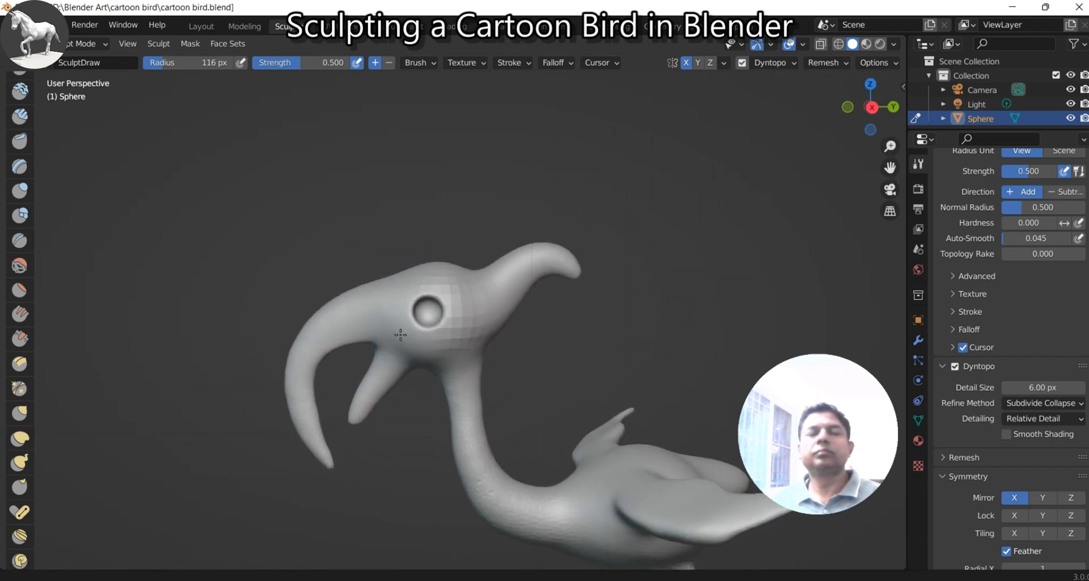
Step: Build up a thick curved brow over the eye with the Inflate brush at 116 px radius
{"action": "scroll", "coordinate": [402, 333], "scroll_direction": "up", "scroll_amount": 8}
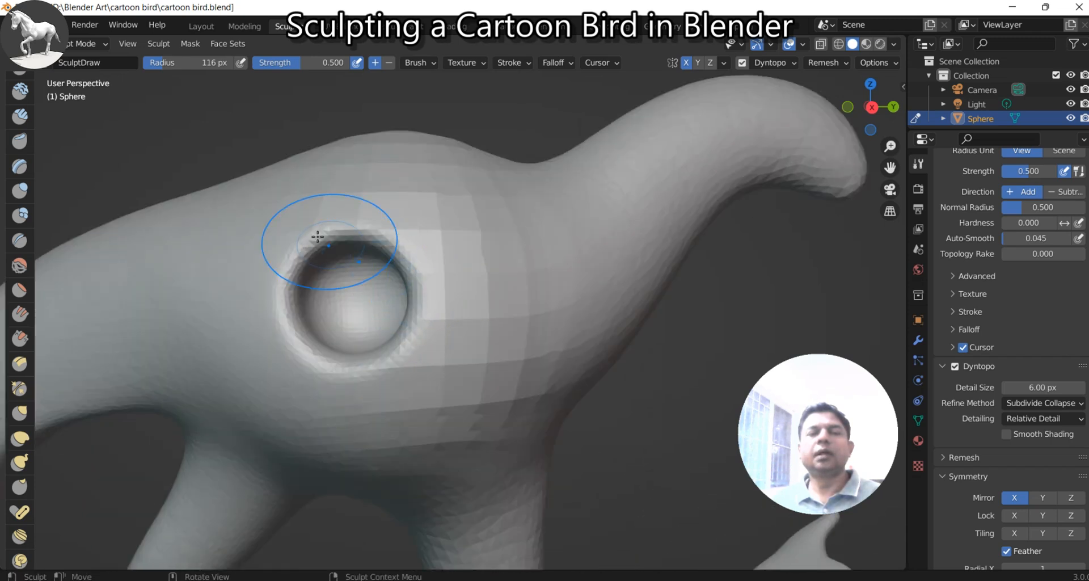
{"action": "key", "text": "i"}
{"action": "mouse_move", "coordinate": [300, 230]}
{"action": "left_mouse_down"}
{"action": "mouse_move", "coordinate": [323, 190]}
{"action": "mouse_move", "coordinate": [412, 207]}
{"action": "mouse_move", "coordinate": [330, 199]}
{"action": "mouse_move", "coordinate": [285, 262]}
{"action": "left_mouse_up"}
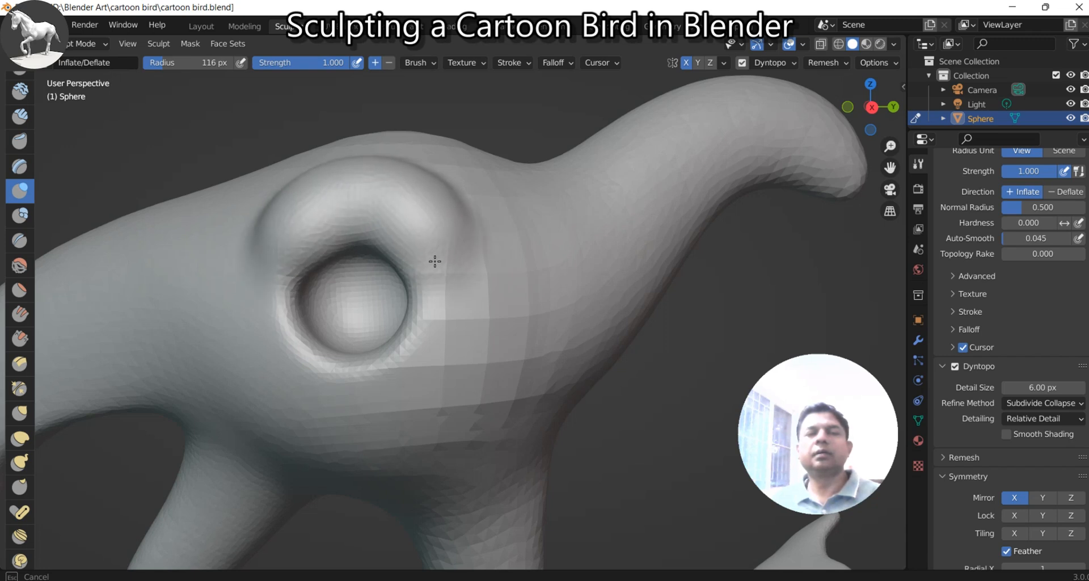
{"action": "mouse_move", "coordinate": [289, 244]}
{"action": "left_mouse_down"}
{"action": "mouse_move", "coordinate": [299, 202]}
{"action": "mouse_move", "coordinate": [383, 178]}
{"action": "left_mouse_up"}
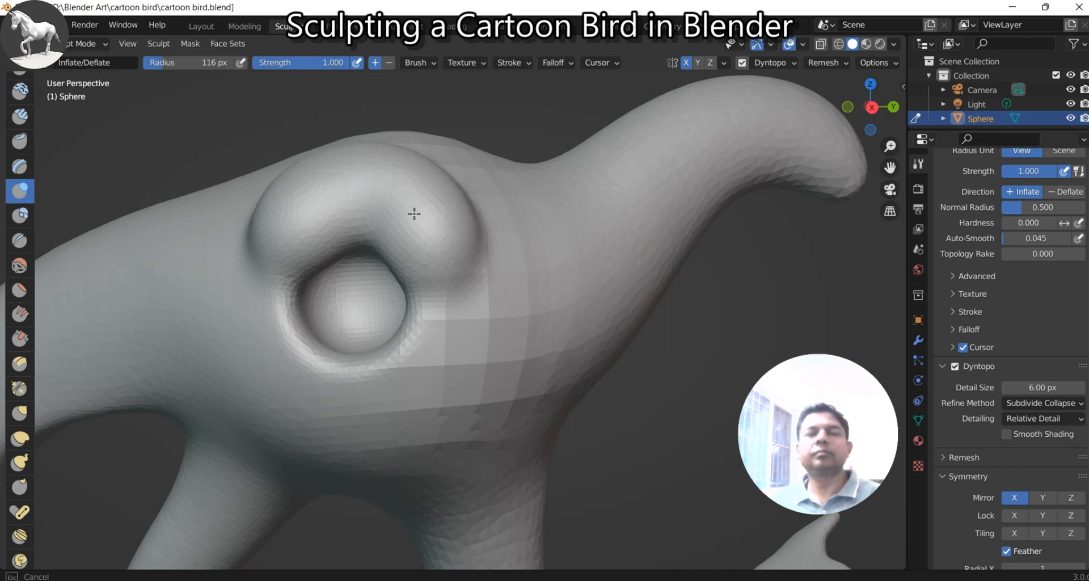
{"action": "mouse_move", "coordinate": [263, 190]}
{"action": "left_mouse_down"}
{"action": "mouse_move", "coordinate": [253, 244]}
{"action": "mouse_move", "coordinate": [260, 294]}
{"action": "left_mouse_up"}
Step: Inflate a rounded lower eyelid along the bottom edge of the eye socket
{"action": "scroll", "coordinate": [252, 287], "scroll_direction": "down", "scroll_amount": 5}
{"action": "mouse_move", "coordinate": [244, 279]}
{"action": "middle_mouse_down"}
{"action": "mouse_move", "coordinate": [447, 316]}
{"action": "mouse_move", "coordinate": [341, 284]}
{"action": "mouse_move", "coordinate": [345, 296]}
{"action": "middle_mouse_up"}
{"action": "scroll", "coordinate": [410, 300], "scroll_direction": "up", "scroll_amount": 2}
{"action": "scroll", "coordinate": [410, 299], "scroll_direction": "up", "scroll_amount": 6}
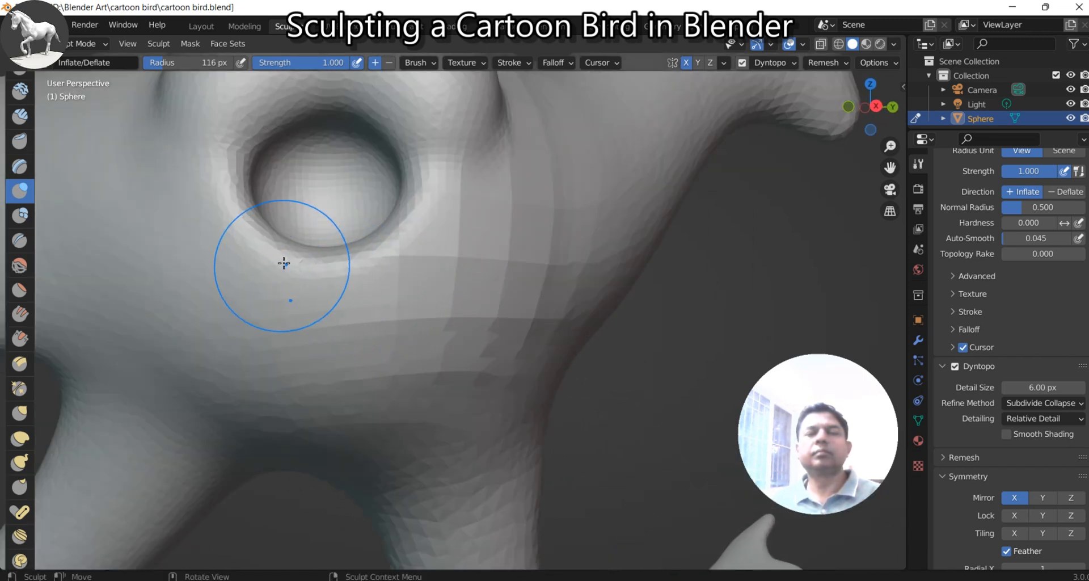
{"action": "mouse_move", "coordinate": [283, 263]}
{"action": "left_mouse_down"}
{"action": "mouse_move", "coordinate": [348, 274]}
{"action": "mouse_move", "coordinate": [409, 243]}
{"action": "mouse_move", "coordinate": [308, 282]}
{"action": "mouse_move", "coordinate": [240, 235]}
{"action": "mouse_move", "coordinate": [331, 280]}
{"action": "mouse_move", "coordinate": [425, 243]}
{"action": "mouse_move", "coordinate": [353, 282]}
{"action": "mouse_move", "coordinate": [243, 235]}
{"action": "left_mouse_up"}
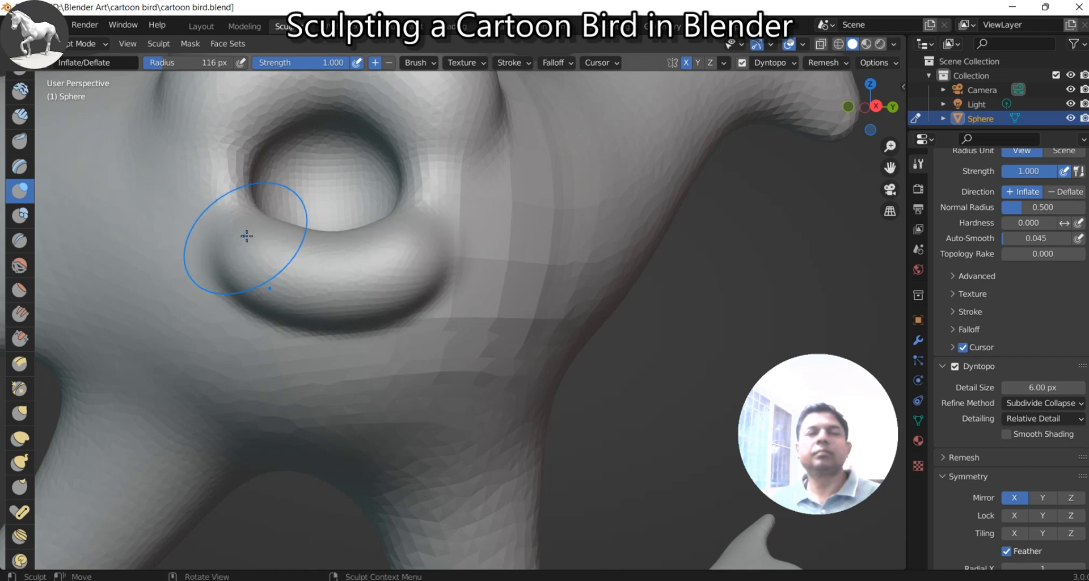
{"action": "scroll", "coordinate": [316, 274], "scroll_direction": "down", "scroll_amount": 6}
{"action": "scroll", "coordinate": [309, 339], "scroll_direction": "up", "scroll_amount": 2}
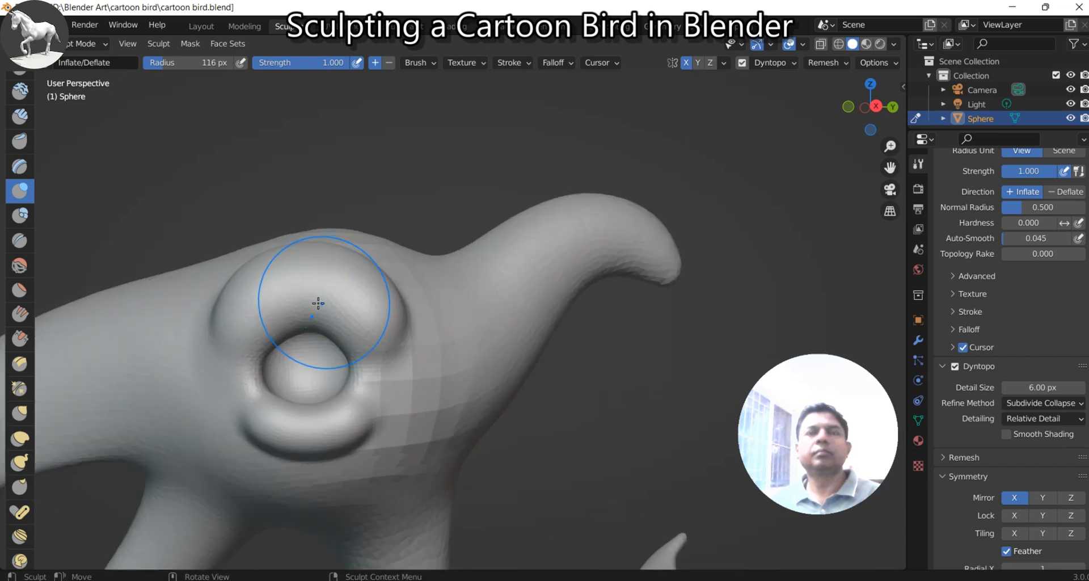
Step: Pull the front end of the brow up into a curved horn using Snake Hook at 180 px radius
{"action": "middle_click_drag", "start_coordinate": [274, 303], "coordinate": [437, 290]}
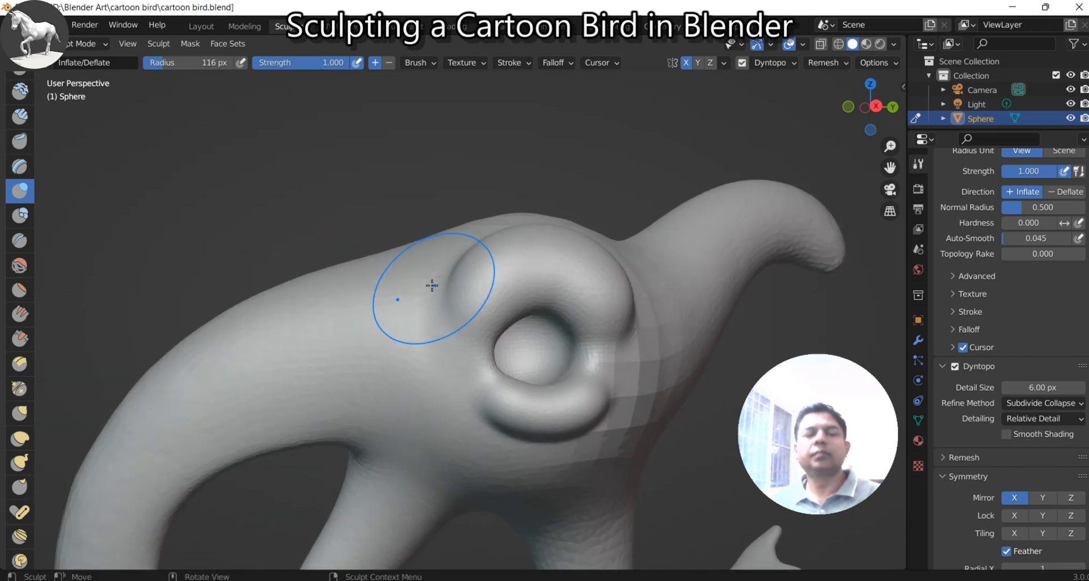
{"action": "key", "text": "k"}
{"action": "key", "text": "f"}
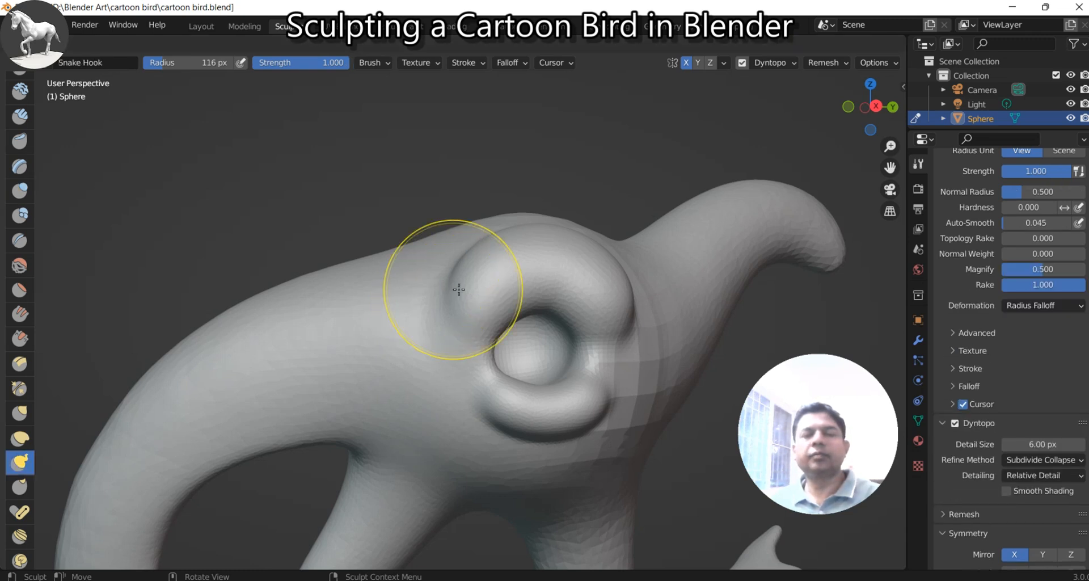
{"action": "mouse_move", "coordinate": [457, 260]}
{"action": "left_mouse_down"}
{"action": "mouse_move", "coordinate": [430, 259]}
{"action": "mouse_move", "coordinate": [389, 187]}
{"action": "mouse_move", "coordinate": [416, 137]}
{"action": "left_mouse_up"}
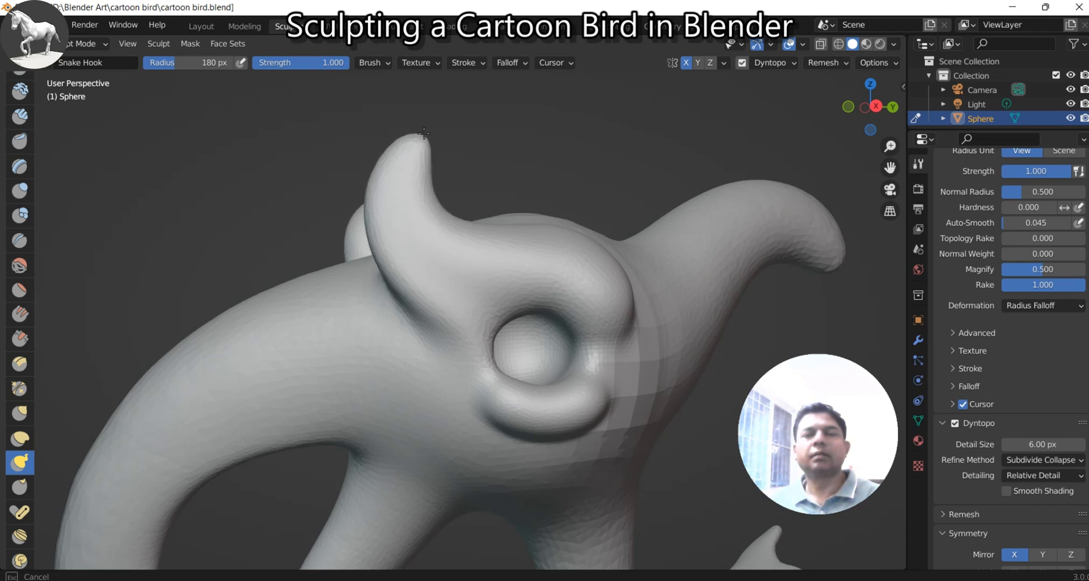
{"action": "scroll", "coordinate": [378, 206], "scroll_direction": "down", "scroll_amount": 5}
{"action": "mouse_move", "coordinate": [377, 206]}
{"action": "middle_mouse_down"}
{"action": "mouse_move", "coordinate": [610, 267]}
{"action": "mouse_move", "coordinate": [411, 287]}
{"action": "mouse_move", "coordinate": [368, 301]}
{"action": "mouse_move", "coordinate": [416, 326]}
{"action": "mouse_move", "coordinate": [369, 328]}
{"action": "middle_mouse_up"}
{"action": "scroll", "coordinate": [368, 301], "scroll_direction": "down", "scroll_amount": 4}
{"action": "scroll", "coordinate": [375, 332], "scroll_direction": "up", "scroll_amount": 4}
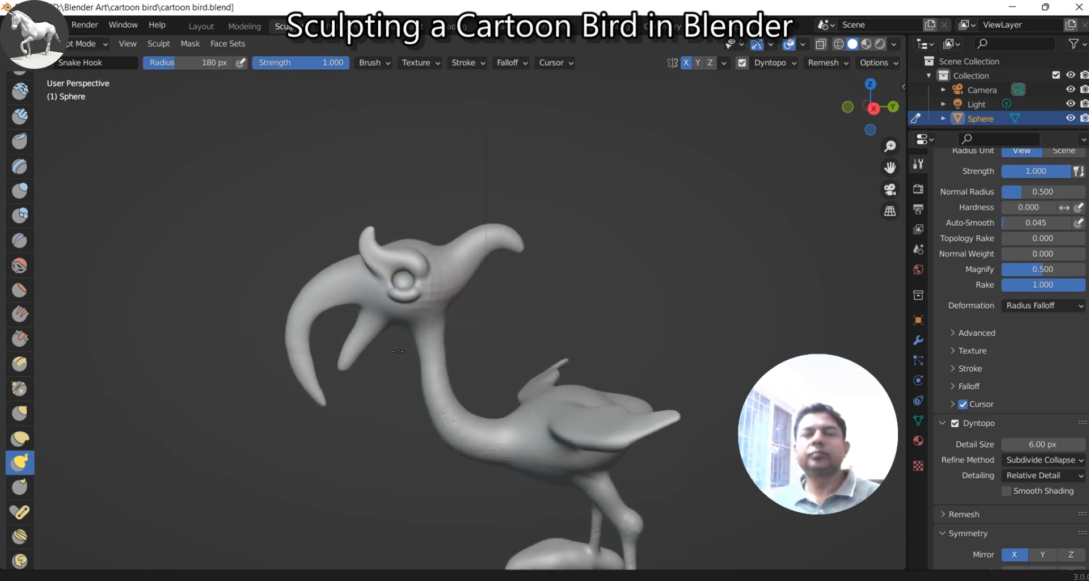
Step: Stretch the front and rear corners of the eye socket outward with Snake Hook at 180 px radius
{"action": "scroll", "coordinate": [398, 351], "scroll_direction": "up", "scroll_amount": 1}
{"action": "mouse_move", "coordinate": [412, 304]}
{"action": "middle_mouse_down"}
{"action": "mouse_move", "coordinate": [442, 350]}
{"action": "mouse_move", "coordinate": [465, 349]}
{"action": "mouse_move", "coordinate": [401, 344]}
{"action": "middle_mouse_up"}
{"action": "scroll", "coordinate": [414, 340], "scroll_direction": "up", "scroll_amount": 5}
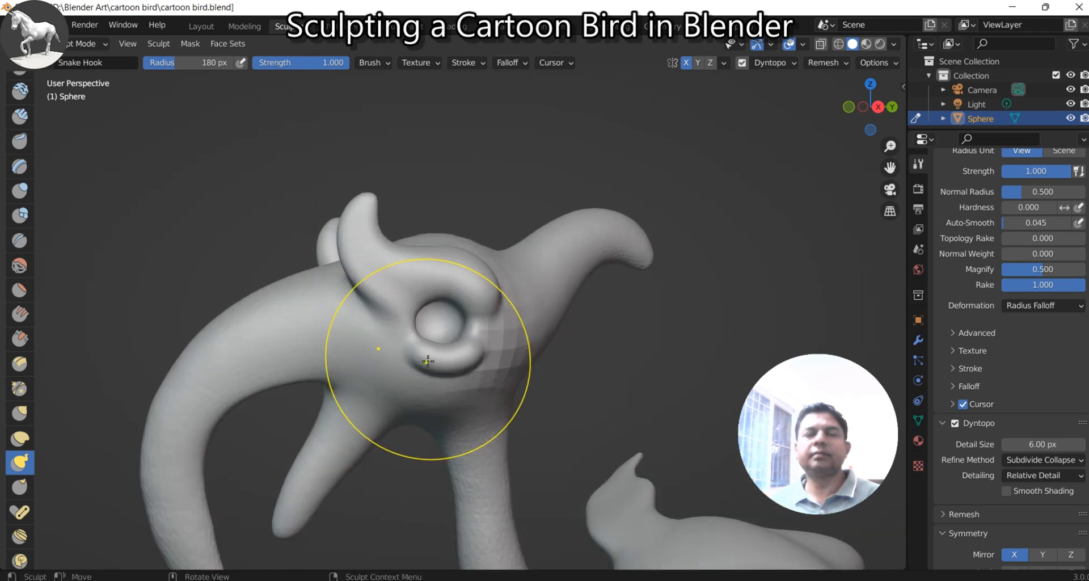
{"action": "scroll", "coordinate": [426, 362], "scroll_direction": "up", "scroll_amount": 3}
{"action": "left_click_drag", "start_coordinate": [357, 346], "coordinate": [349, 355]}
{"action": "middle_click_drag", "start_coordinate": [340, 356], "coordinate": [435, 355]}
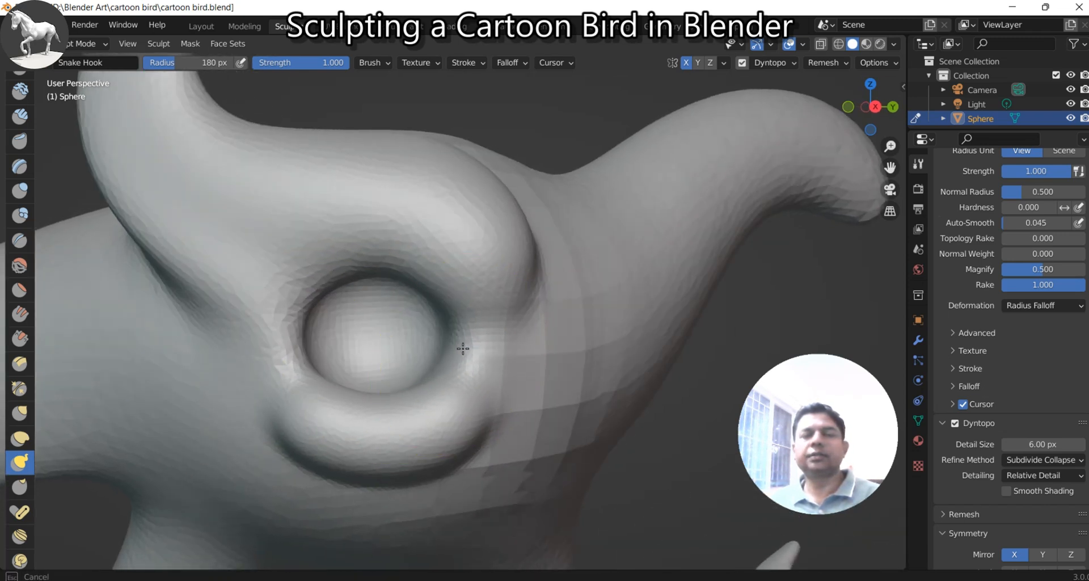
{"action": "left_click_drag", "start_coordinate": [469, 349], "coordinate": [478, 349]}
{"action": "mouse_move", "coordinate": [290, 358]}
{"action": "left_mouse_down"}
{"action": "mouse_move", "coordinate": [259, 364]}
{"action": "mouse_move", "coordinate": [272, 358]}
{"action": "left_mouse_up"}
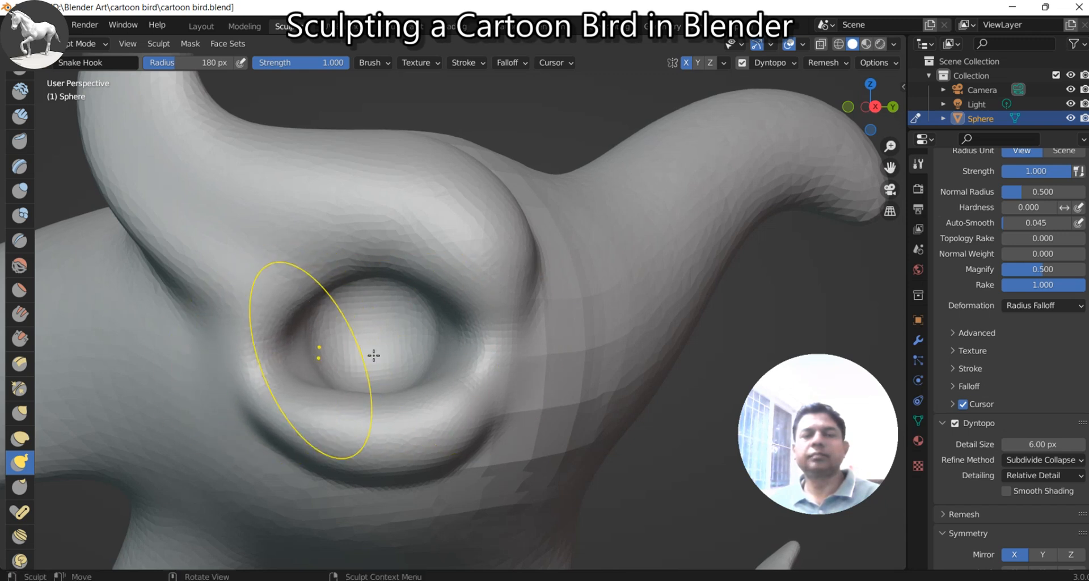
{"action": "left_click_drag", "start_coordinate": [272, 358], "coordinate": [254, 369]}
{"action": "scroll", "coordinate": [282, 354], "scroll_direction": "down", "scroll_amount": 9}
{"action": "mouse_move", "coordinate": [282, 354]}
{"action": "middle_mouse_down"}
{"action": "mouse_move", "coordinate": [456, 361]}
{"action": "mouse_move", "coordinate": [305, 341]}
{"action": "middle_mouse_up"}
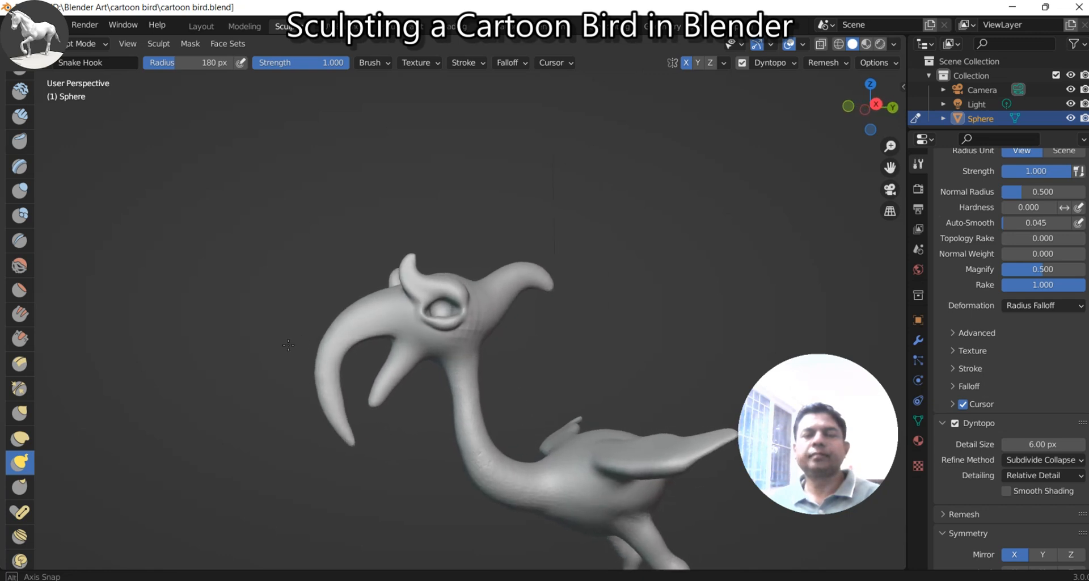
{"action": "scroll", "coordinate": [305, 341], "scroll_direction": "down", "scroll_amount": 4}
Step: Carve a slanted nostril into the side of the upper beak in front of the eye using the Draw brush at 87 px radius
{"action": "scroll", "coordinate": [310, 329], "scroll_direction": "up", "scroll_amount": 10}
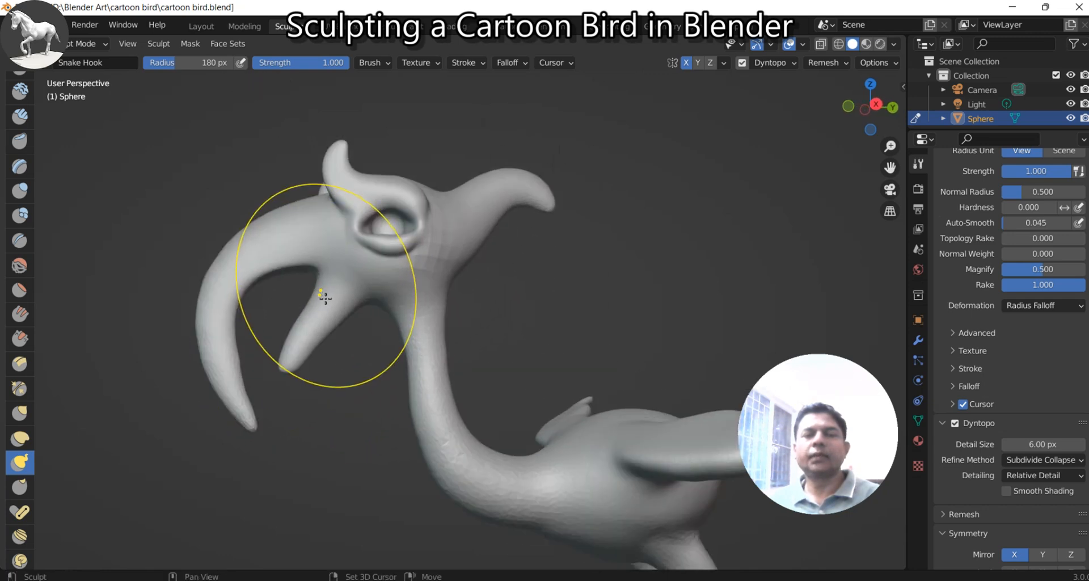
{"action": "scroll", "coordinate": [399, 340], "scroll_direction": "up", "scroll_amount": 6}
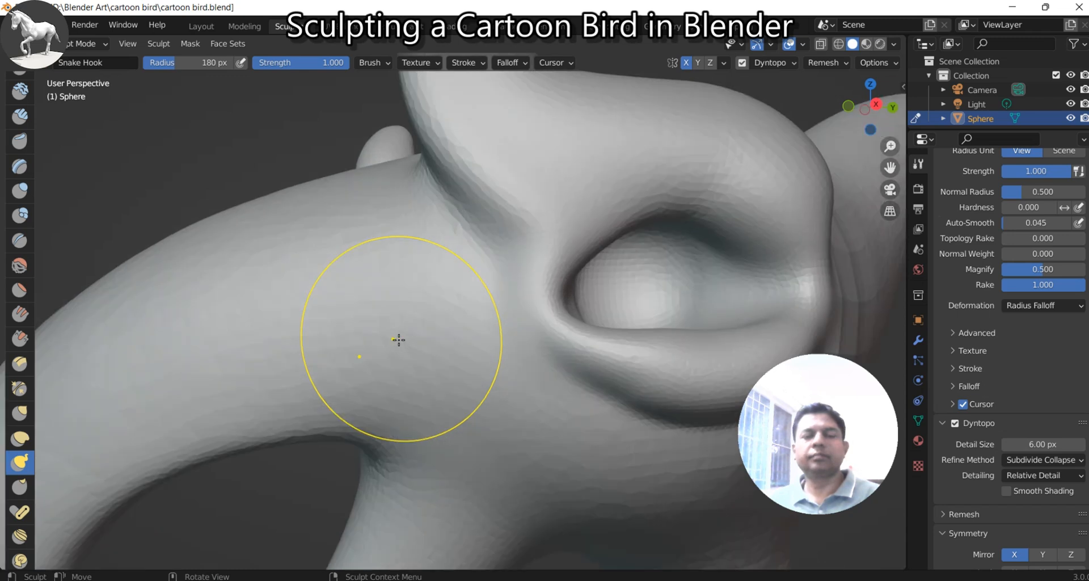
{"action": "key", "text": "x"}
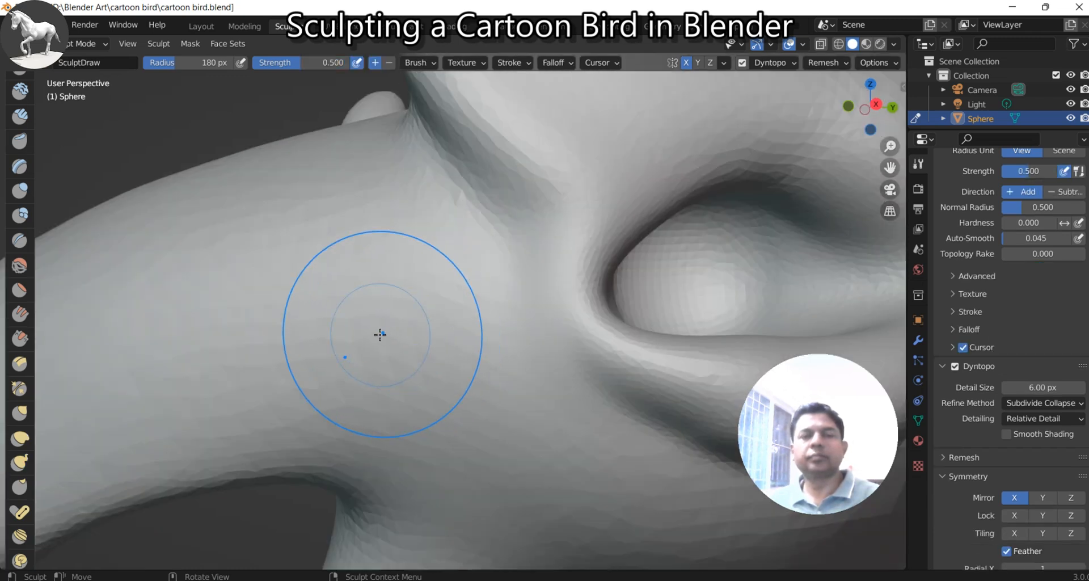
{"action": "key", "text": "f"}
{"action": "left_click", "coordinate": [334, 329]}
{"action": "left_click_drag", "start_coordinate": [345, 301], "coordinate": [284, 337]}
{"action": "mouse_move", "coordinate": [349, 284]}
{"action": "left_mouse_down"}
{"action": "mouse_move", "coordinate": [280, 338]}
{"action": "mouse_move", "coordinate": [323, 298]}
{"action": "left_mouse_up"}
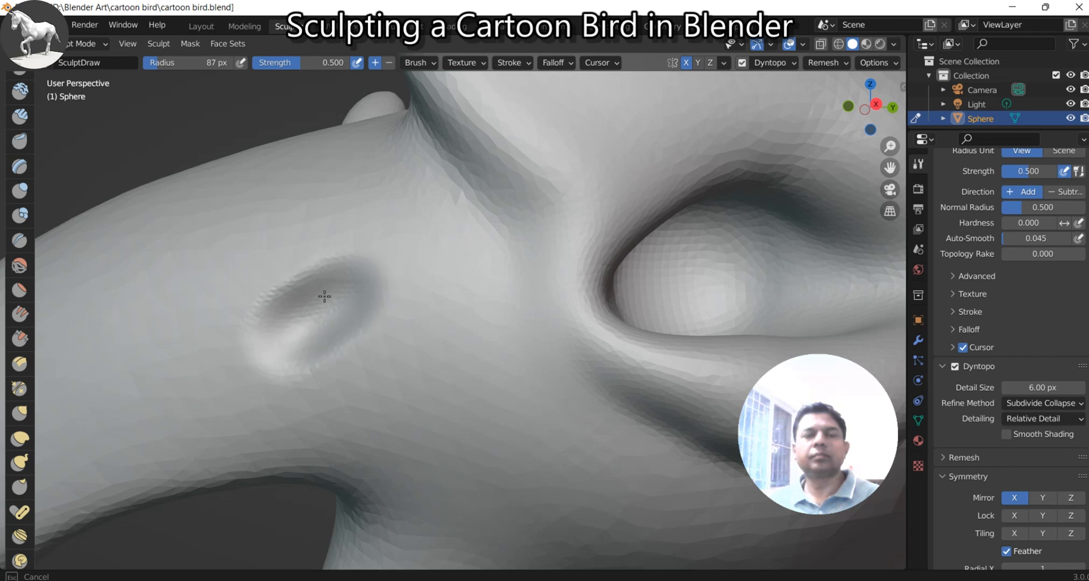
{"action": "left_click_drag", "start_coordinate": [310, 335], "coordinate": [289, 318]}
{"action": "mouse_move", "coordinate": [360, 285]}
{"action": "left_mouse_down"}
{"action": "mouse_move", "coordinate": [291, 355]}
{"action": "mouse_move", "coordinate": [310, 312]}
{"action": "mouse_move", "coordinate": [348, 331]}
{"action": "mouse_move", "coordinate": [292, 353]}
{"action": "mouse_move", "coordinate": [284, 332]}
{"action": "left_mouse_up"}
{"action": "scroll", "coordinate": [284, 332], "scroll_direction": "down", "scroll_amount": 10}
{"action": "mouse_move", "coordinate": [315, 345]}
{"action": "middle_mouse_down"}
{"action": "mouse_move", "coordinate": [547, 340]}
{"action": "mouse_move", "coordinate": [364, 338]}
{"action": "mouse_move", "coordinate": [339, 286]}
{"action": "mouse_move", "coordinate": [364, 245]}
{"action": "mouse_move", "coordinate": [431, 359]}
{"action": "mouse_move", "coordinate": [426, 337]}
{"action": "middle_mouse_up"}
{"action": "scroll", "coordinate": [426, 333], "scroll_direction": "up", "scroll_amount": 6}
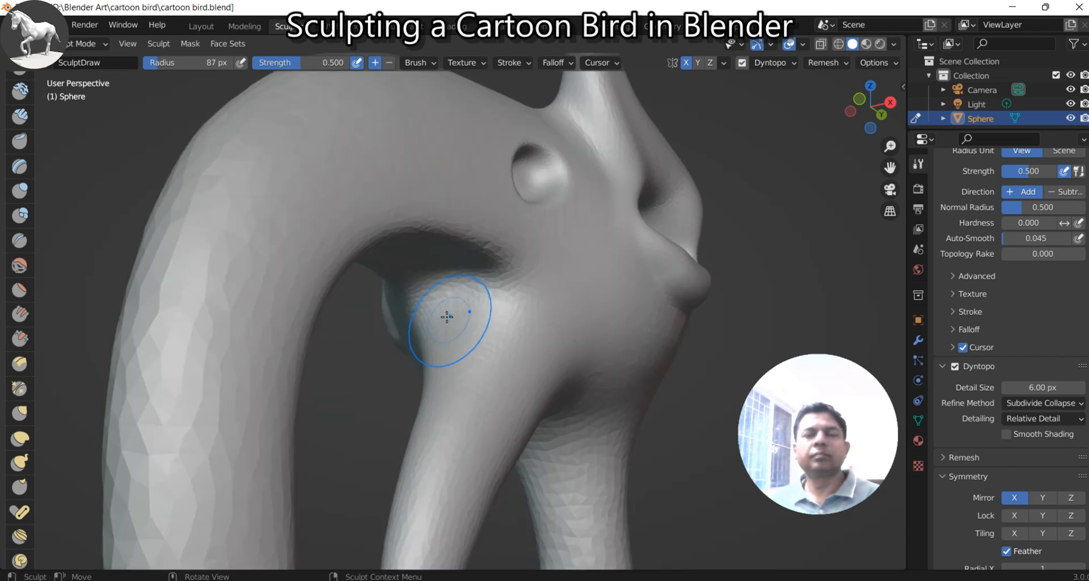
Step: Hollow out the inside of the mouth and the inner face of the lower beak using the Draw brush at 87 px radius
{"action": "left_click_drag", "start_coordinate": [447, 316], "coordinate": [458, 277]}
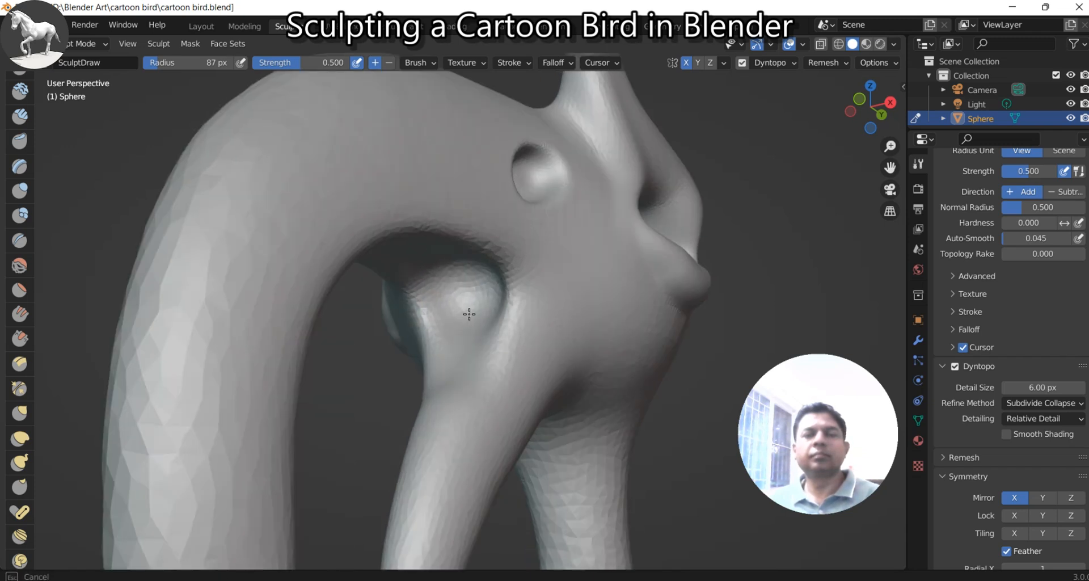
{"action": "mouse_move", "coordinate": [456, 381]}
{"action": "left_mouse_down"}
{"action": "mouse_move", "coordinate": [445, 435]}
{"action": "mouse_move", "coordinate": [456, 360]}
{"action": "left_mouse_up"}
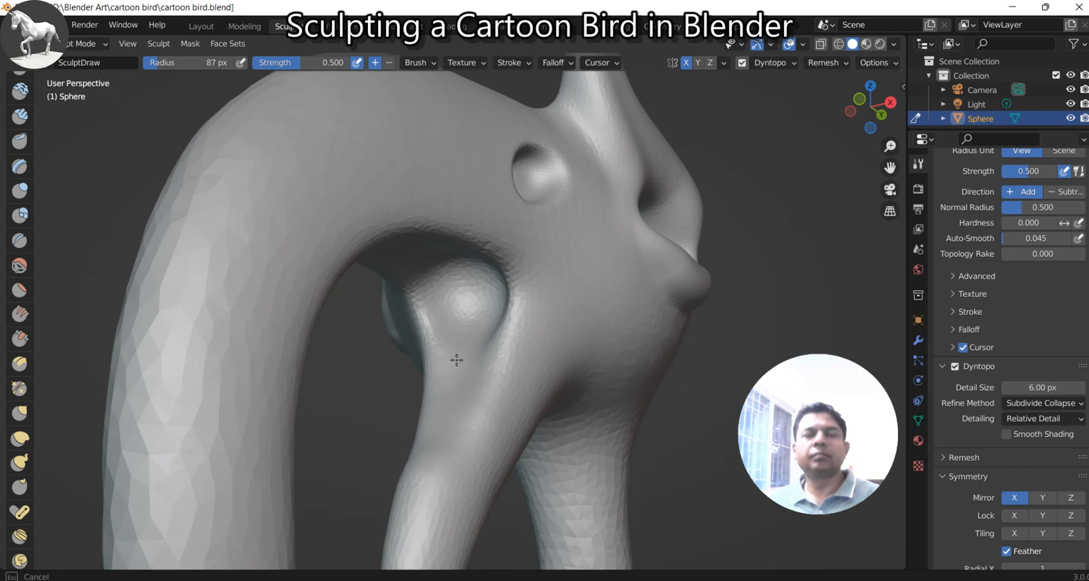
{"action": "middle_click_drag", "start_coordinate": [450, 284], "coordinate": [475, 307]}
{"action": "left_click_drag", "start_coordinate": [474, 424], "coordinate": [460, 473]}
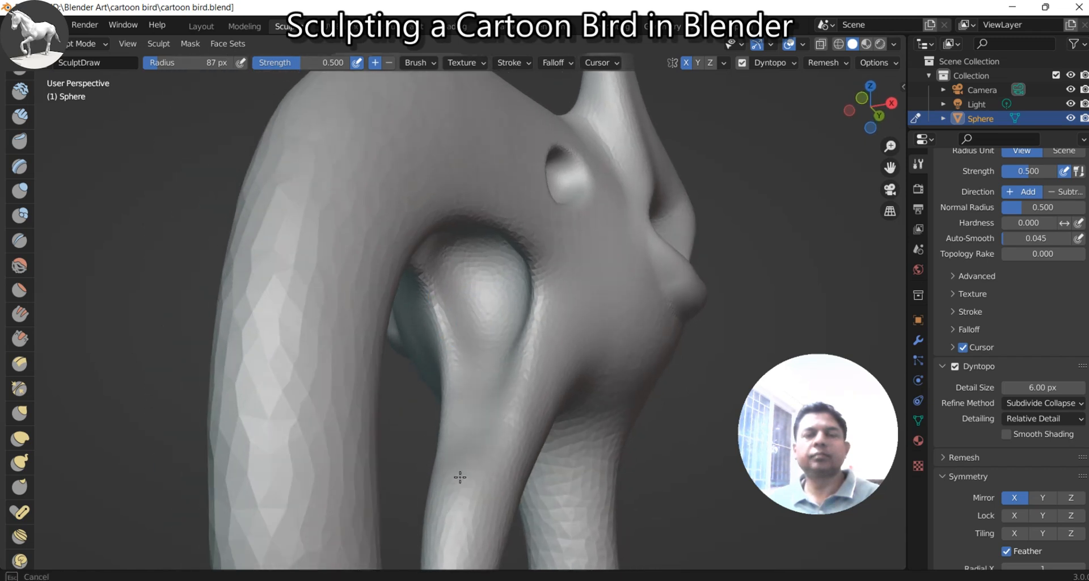
{"action": "middle_click_drag", "start_coordinate": [466, 248], "coordinate": [455, 224]}
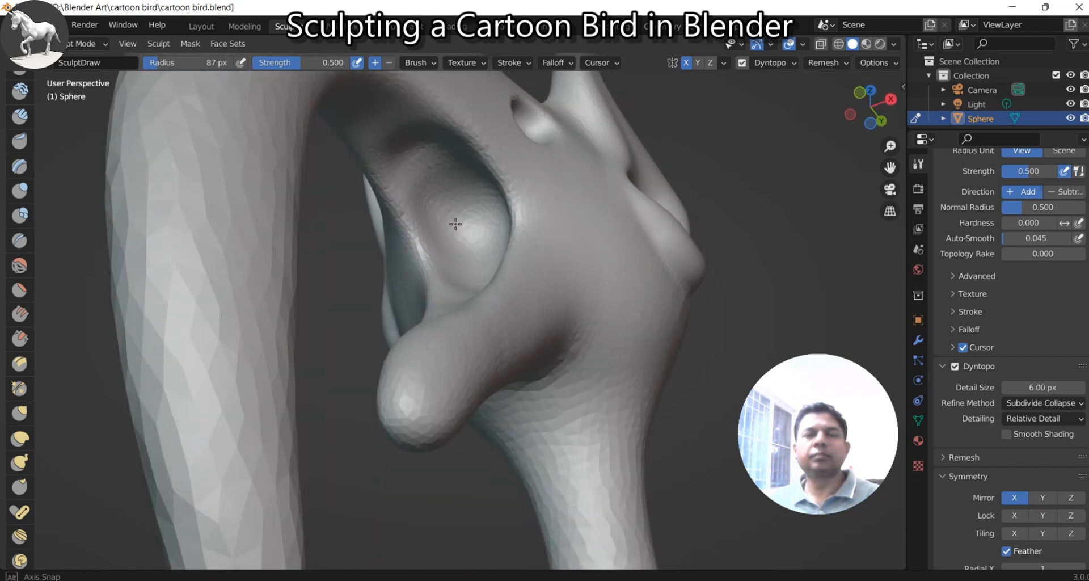
{"action": "mouse_move", "coordinate": [455, 200]}
{"action": "left_mouse_down"}
{"action": "mouse_move", "coordinate": [375, 125]}
{"action": "mouse_move", "coordinate": [443, 170]}
{"action": "mouse_move", "coordinate": [463, 216]}
{"action": "left_mouse_up"}
Step: Save the cartoon bird file with the carved mouth
{"action": "scroll", "coordinate": [475, 271], "scroll_direction": "down", "scroll_amount": 4}
{"action": "middle_click_drag", "start_coordinate": [475, 270], "coordinate": [456, 361]}
{"action": "scroll", "coordinate": [433, 338], "scroll_direction": "down", "scroll_amount": 3}
{"action": "key", "text": "ctrl+s"}
Step: Switch the bird mesh from Sculpt Mode to Object Mode
{"action": "mouse_move", "coordinate": [439, 306]}
{"action": "middle_mouse_down"}
{"action": "mouse_move", "coordinate": [433, 292]}
{"action": "mouse_move", "coordinate": [504, 307]}
{"action": "mouse_move", "coordinate": [437, 317]}
{"action": "mouse_move", "coordinate": [443, 350]}
{"action": "mouse_move", "coordinate": [631, 335]}
{"action": "middle_mouse_up"}
{"action": "key", "text": "KP_3"}
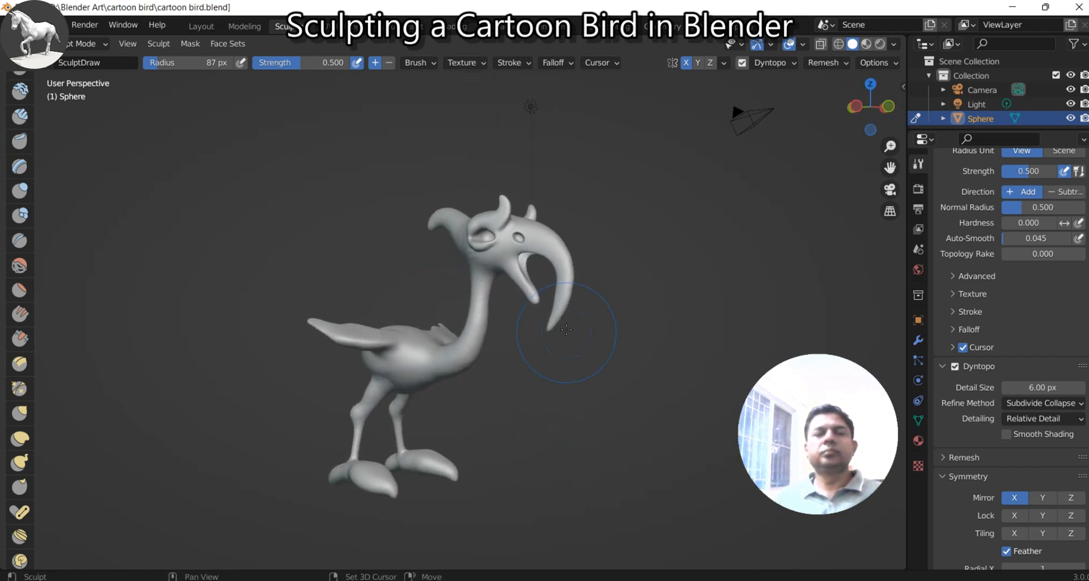
{"action": "middle_click_drag", "start_coordinate": [561, 330], "coordinate": [571, 319], "text": "shift"}
{"action": "scroll", "coordinate": [534, 321], "scroll_direction": "up", "scroll_amount": 2}
{"action": "middle_click_drag", "start_coordinate": [504, 319], "coordinate": [353, 339]}
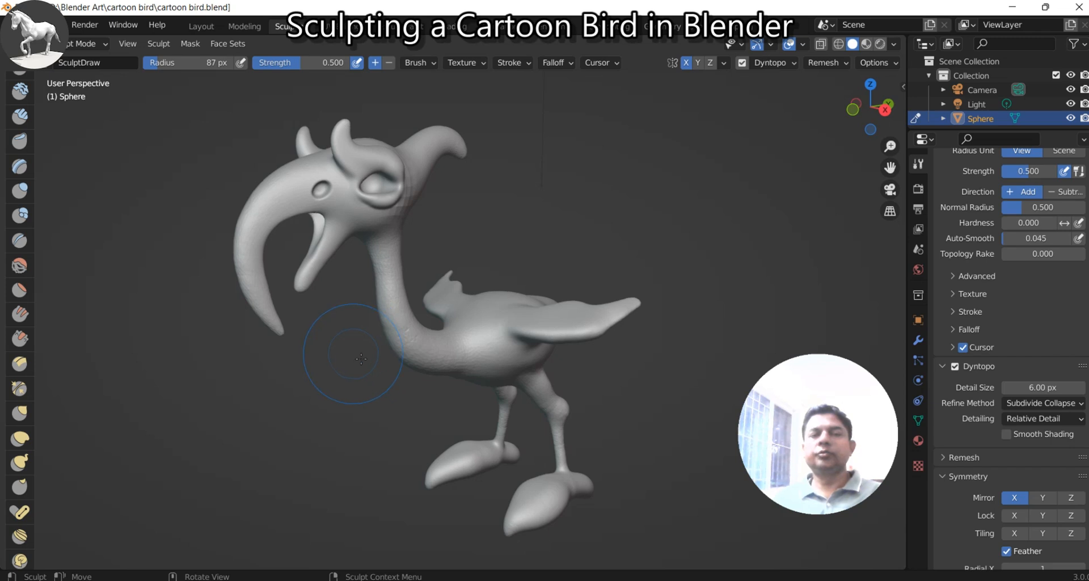
{"action": "middle_click_drag", "start_coordinate": [361, 357], "coordinate": [368, 368], "text": "shift"}
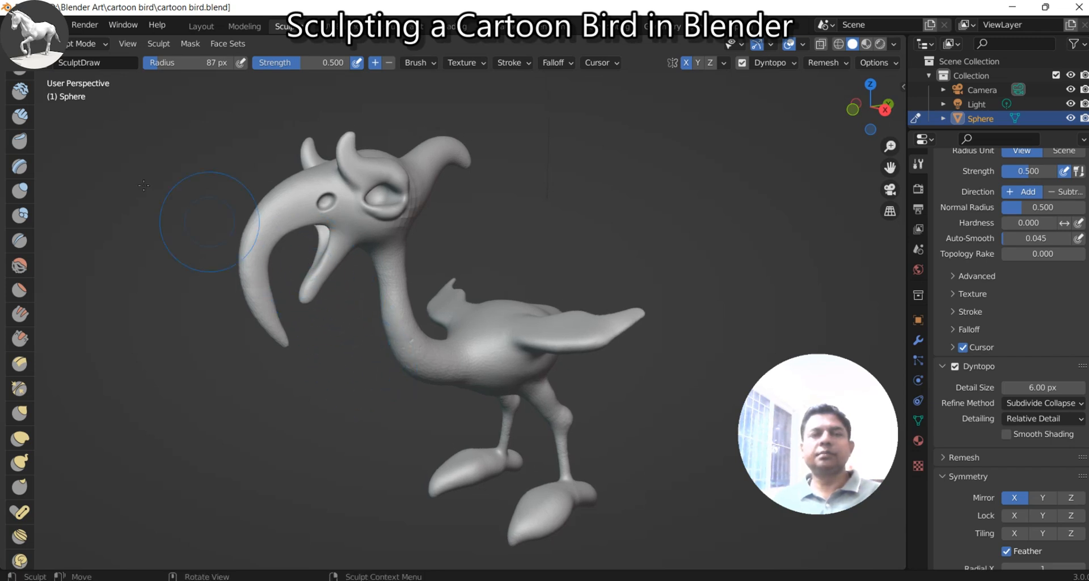
{"action": "left_click", "coordinate": [94, 44]}
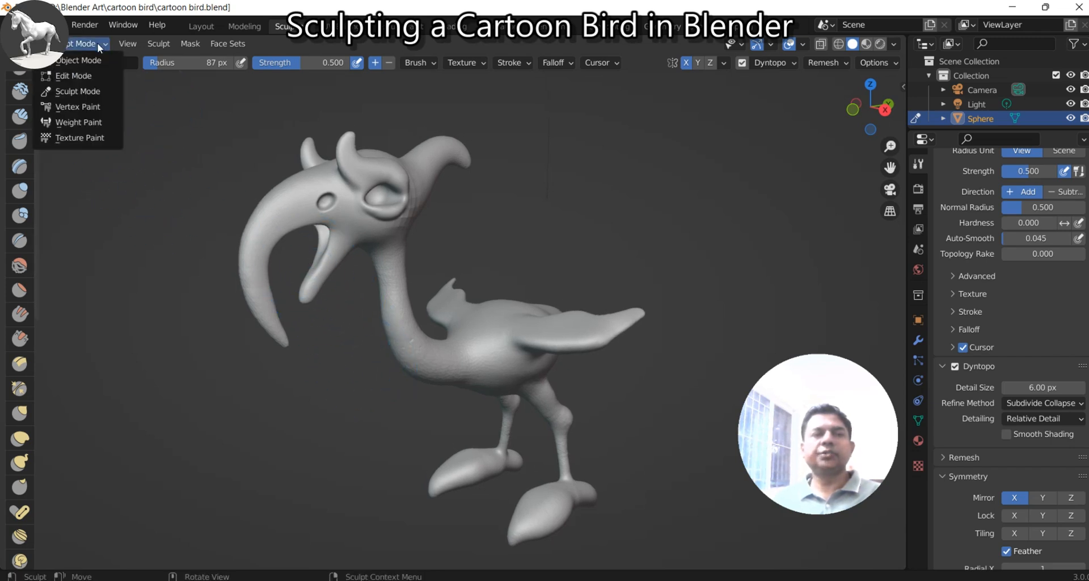
{"action": "left_click", "coordinate": [79, 60]}
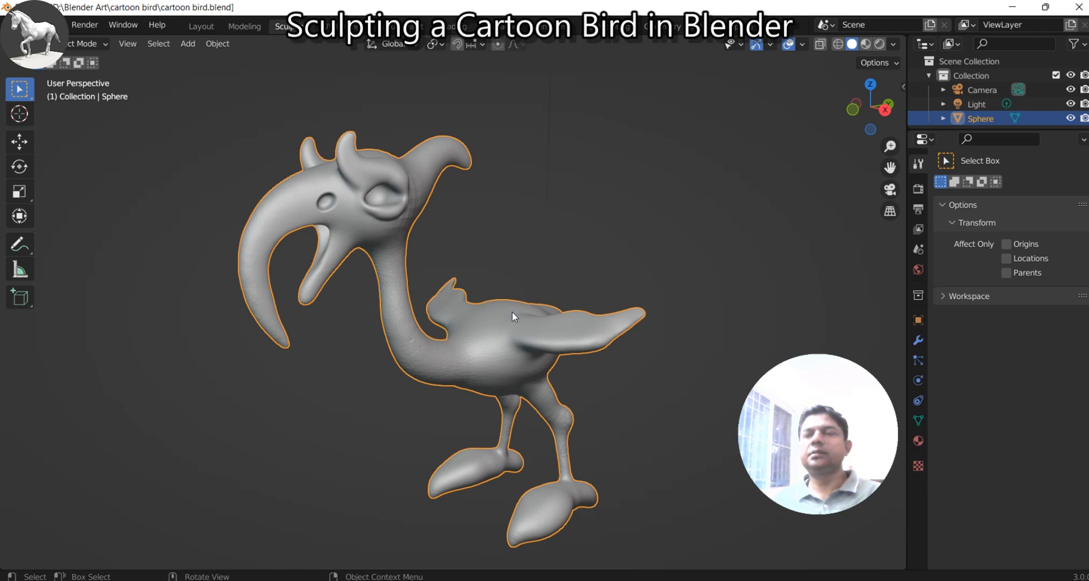
Step: Turn on the Statistics overlay in the viewport to display the bird's geometry counts
{"action": "left_click", "coordinate": [801, 45]}
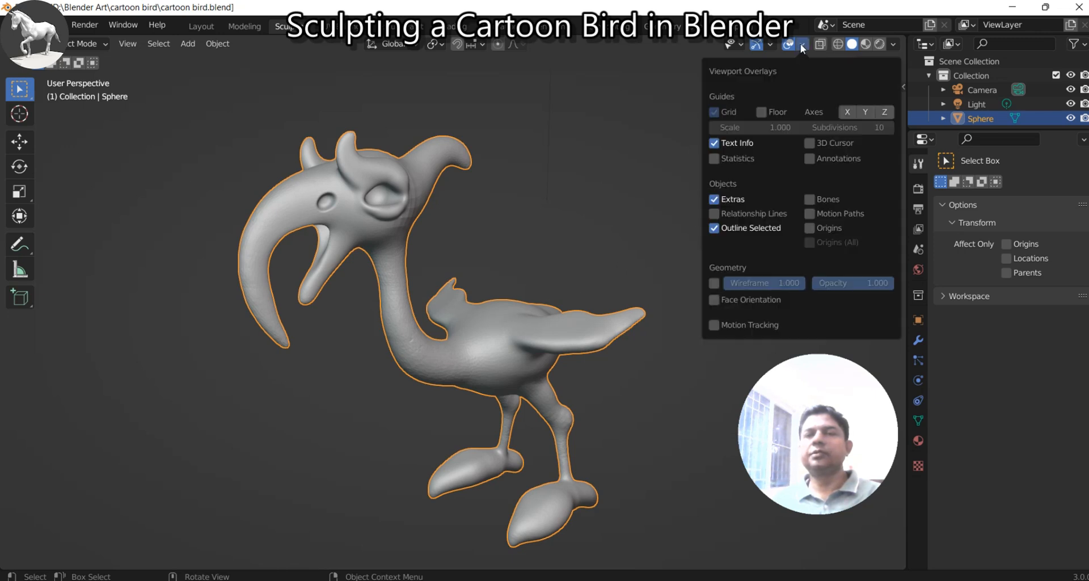
{"action": "left_click", "coordinate": [771, 46]}
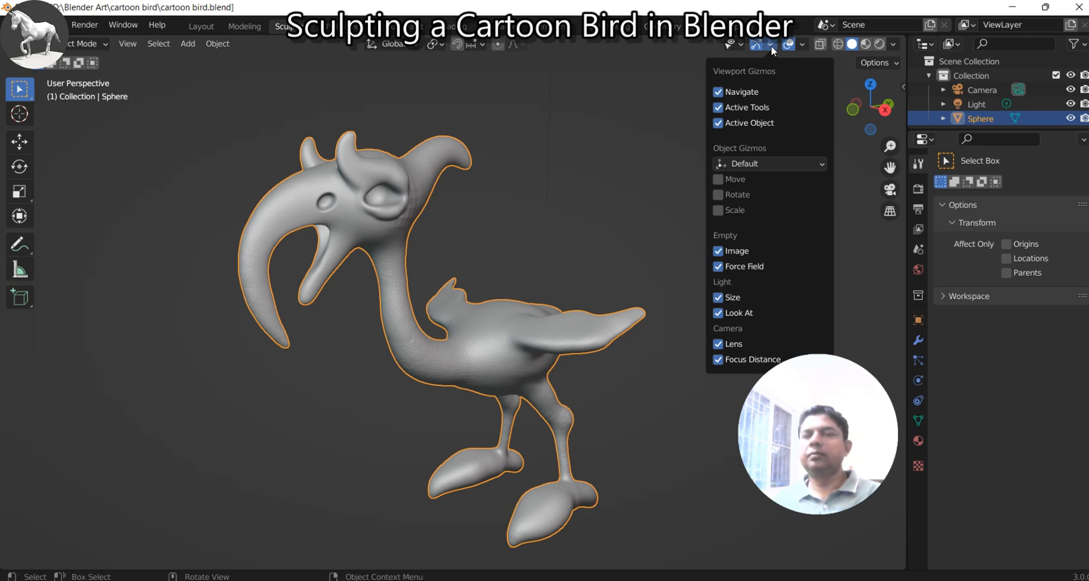
{"action": "left_click", "coordinate": [771, 45]}
{"action": "left_click", "coordinate": [802, 43]}
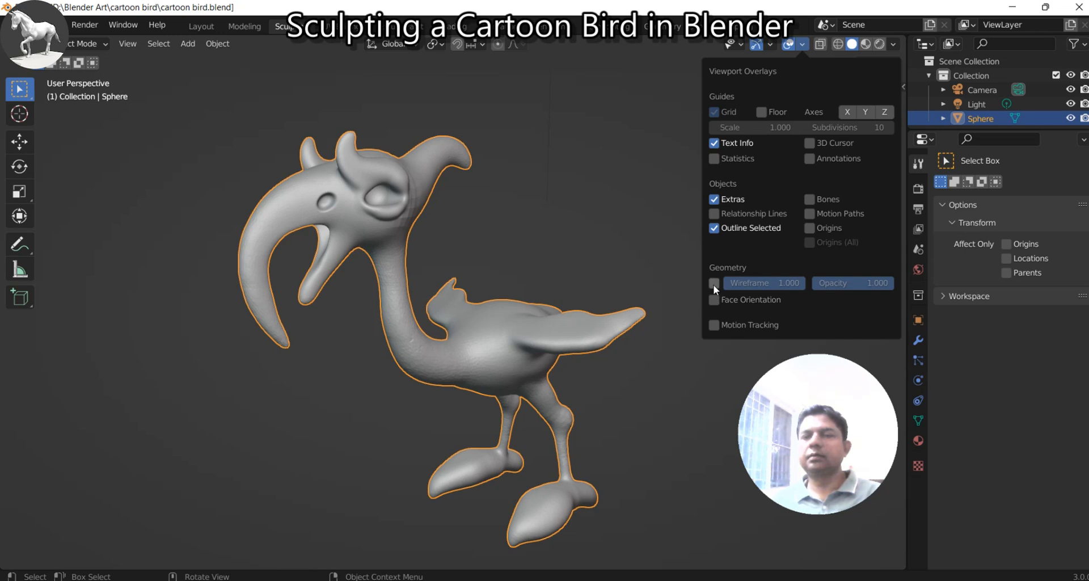
{"action": "left_click", "coordinate": [714, 160]}
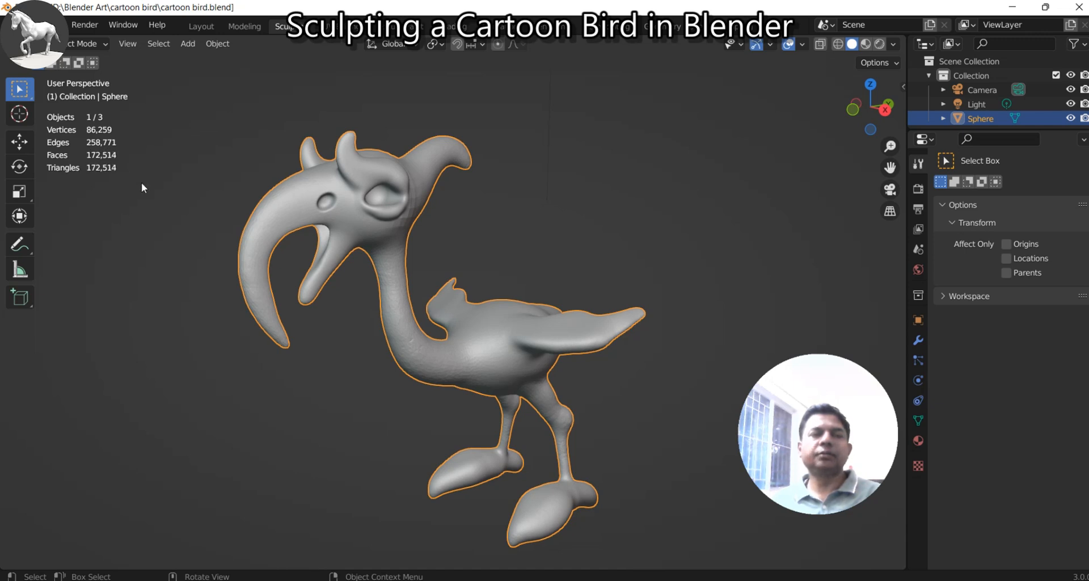
Step: Examine the finished bird's head, body, wings and legs from several angles around its side and front
{"action": "middle_click_drag", "start_coordinate": [356, 289], "coordinate": [276, 296]}
{"action": "scroll", "coordinate": [295, 299], "scroll_direction": "up", "scroll_amount": 3}
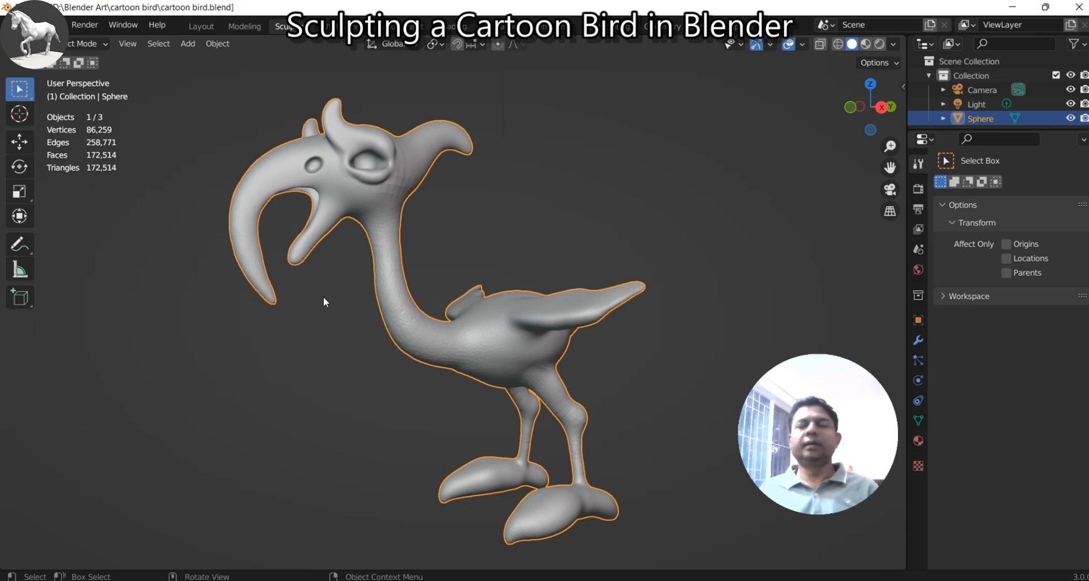
{"action": "middle_click_drag", "start_coordinate": [262, 287], "coordinate": [231, 307]}
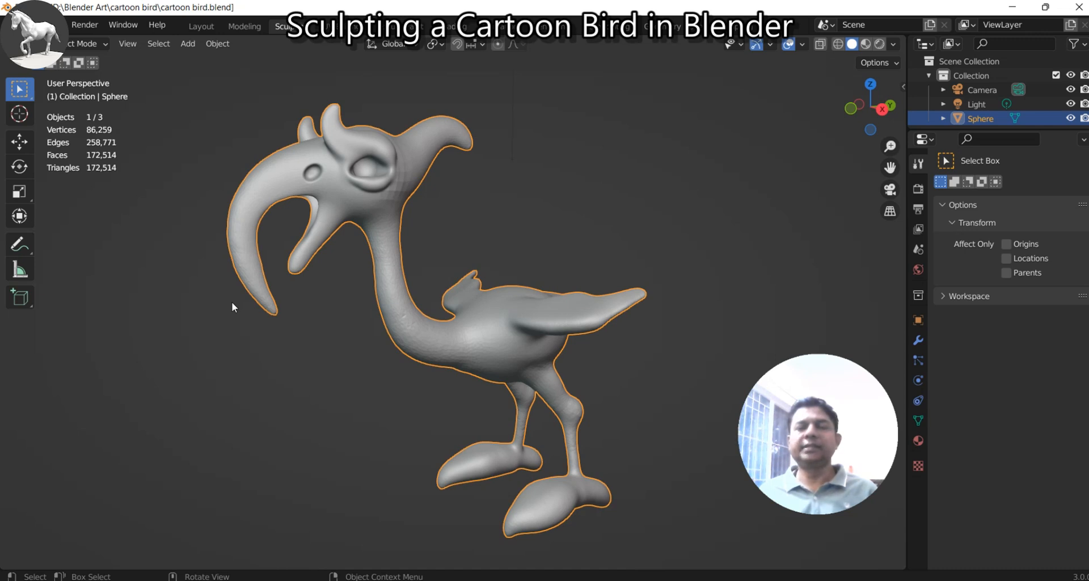
{"action": "middle_click_drag", "start_coordinate": [206, 300], "coordinate": [362, 318]}
{"action": "middle_click_drag", "start_coordinate": [455, 318], "coordinate": [244, 315]}
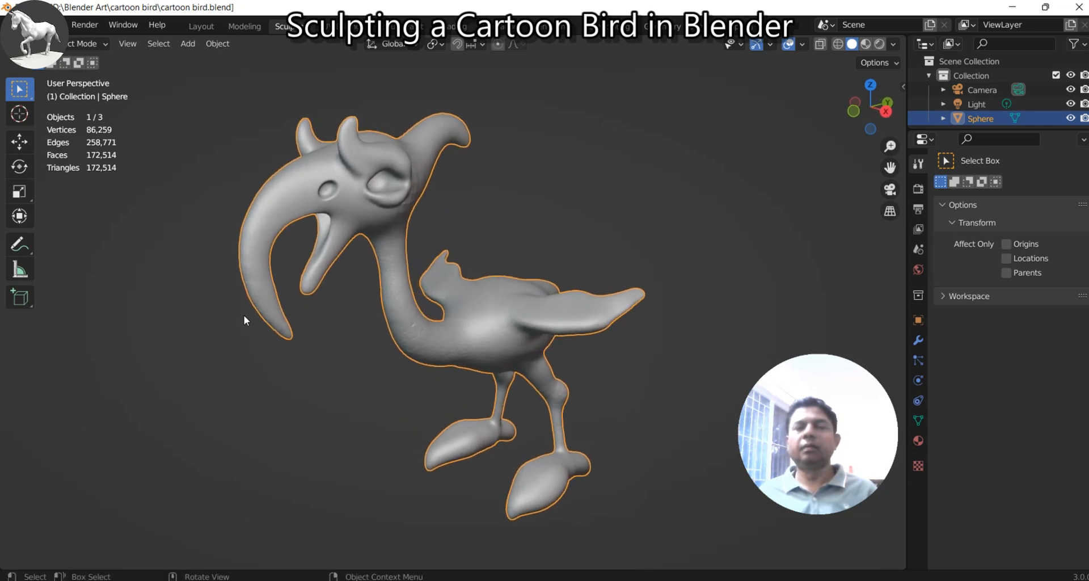
{"action": "middle_click_drag", "start_coordinate": [296, 401], "coordinate": [254, 381]}
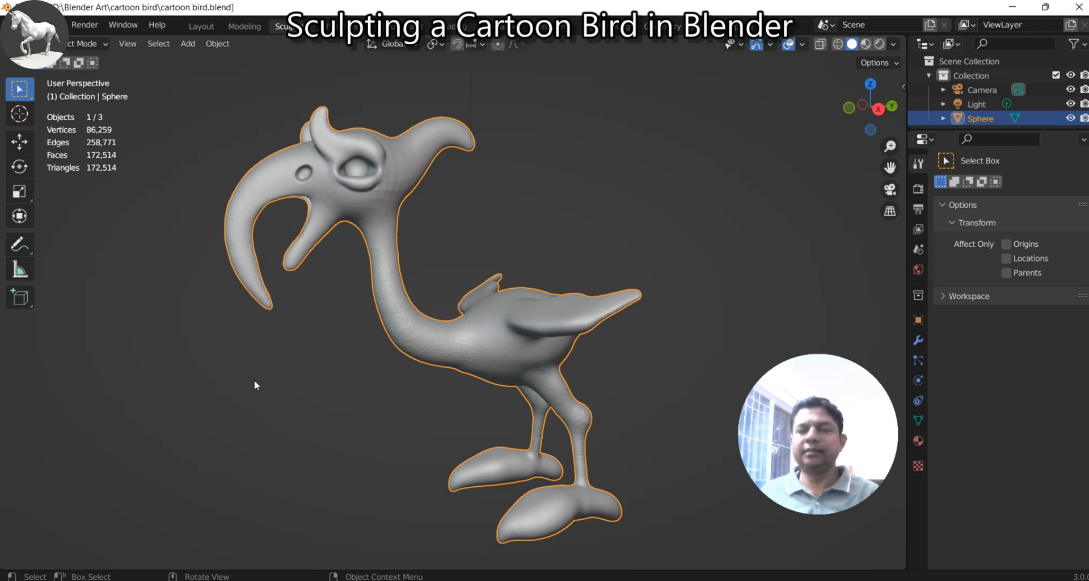
{"action": "middle_click_drag", "start_coordinate": [240, 380], "coordinate": [289, 387]}
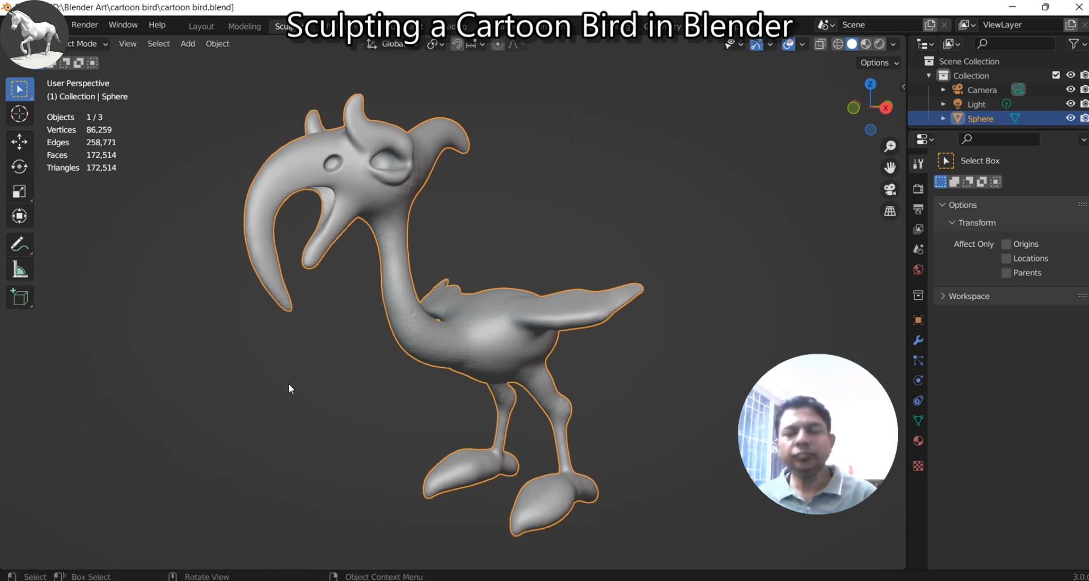